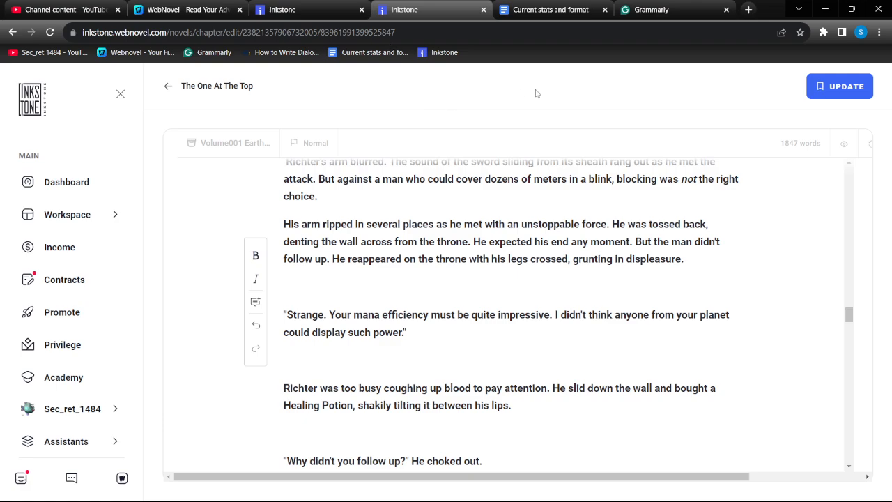
# Compare the chapter text in Grammarly and Inkstone, and look through Grammarly's list of suggestions
pyautogui.click(638, 7)
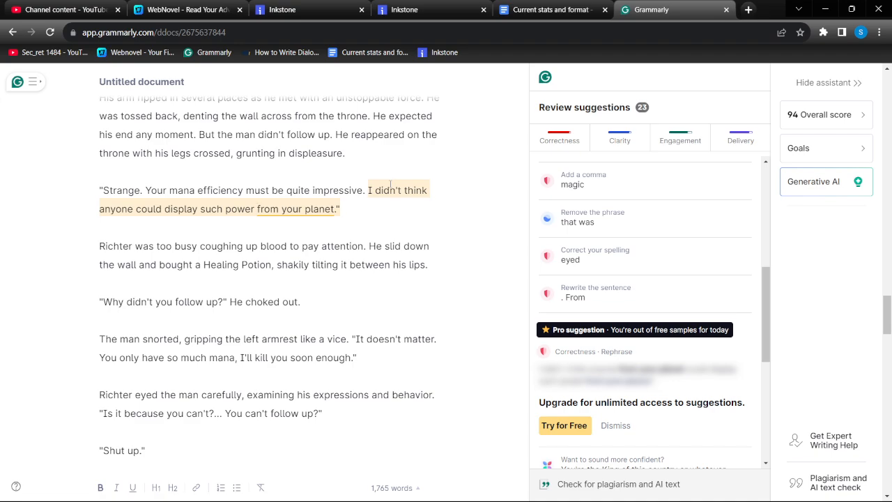
pyautogui.scroll(3, 389, 198)
pyautogui.click(438, 9)
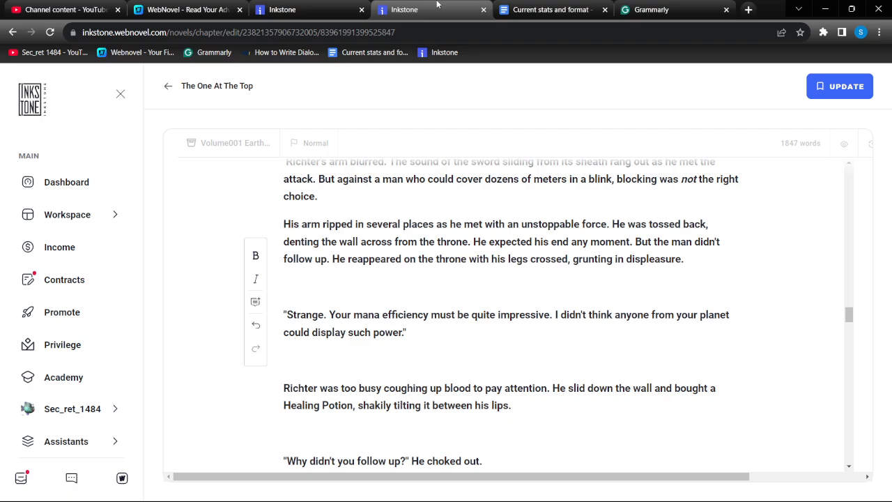
pyautogui.scroll(4, 422, 294)
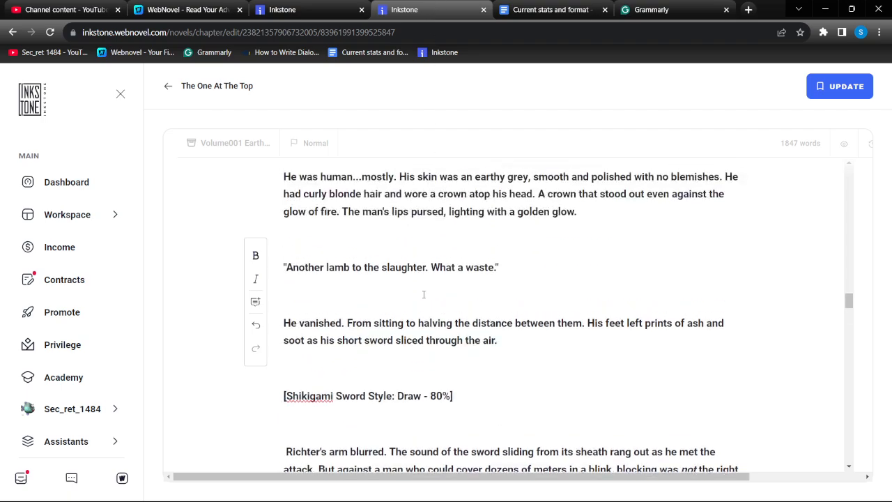
pyautogui.scroll(4, 423, 294)
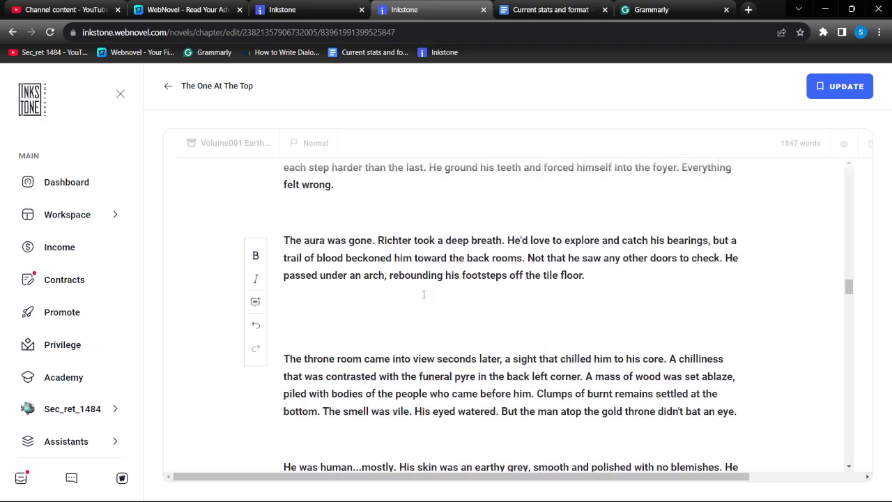
pyautogui.scroll(15, 423, 294)
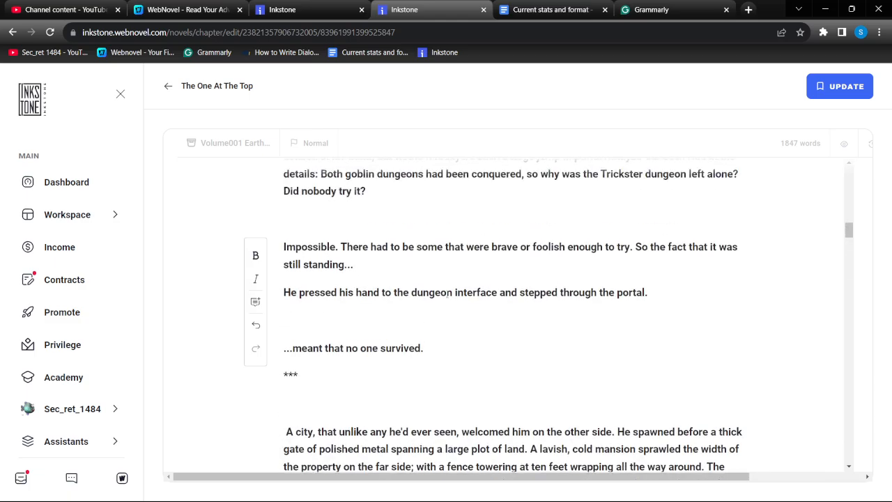
pyautogui.scroll(10, 433, 293)
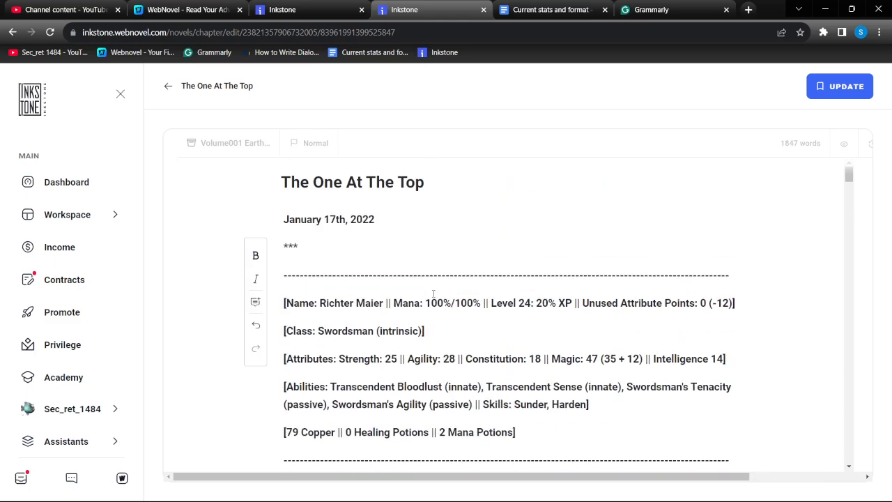
pyautogui.click(650, 10)
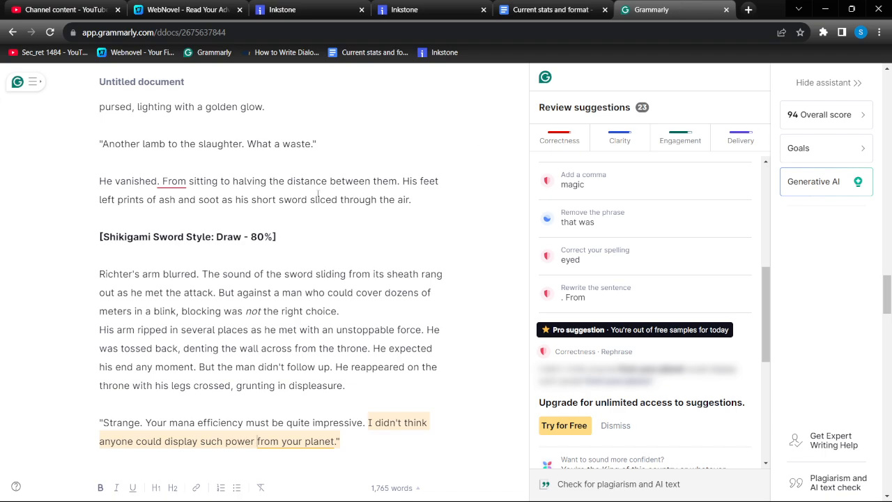
pyautogui.scroll(3, 279, 237)
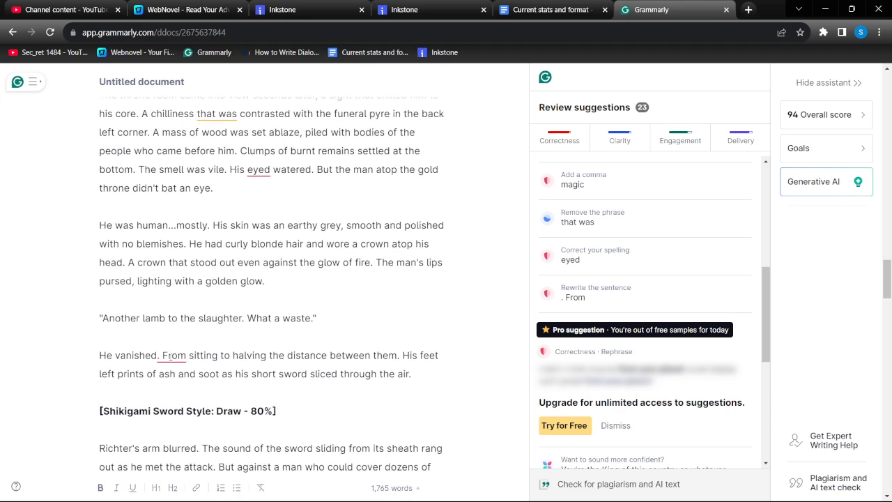
pyautogui.scroll(3, 631, 341)
pyautogui.scroll(-2, 627, 348)
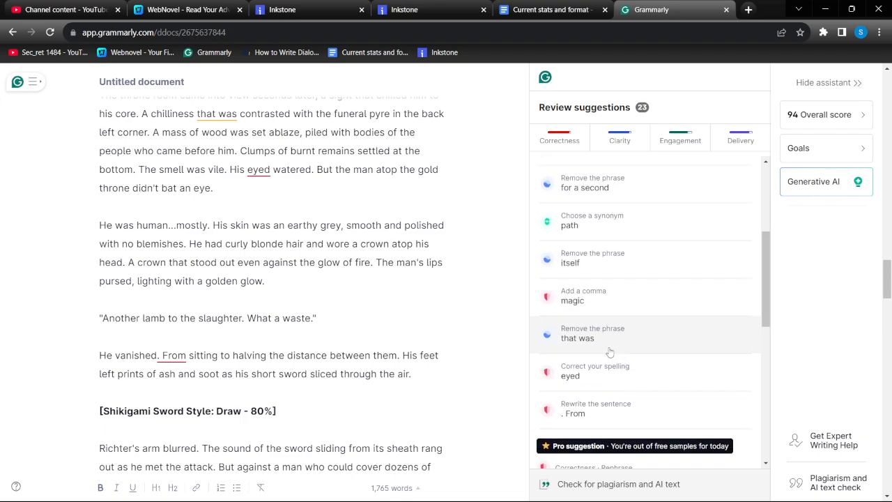
pyautogui.scroll(3, 637, 265)
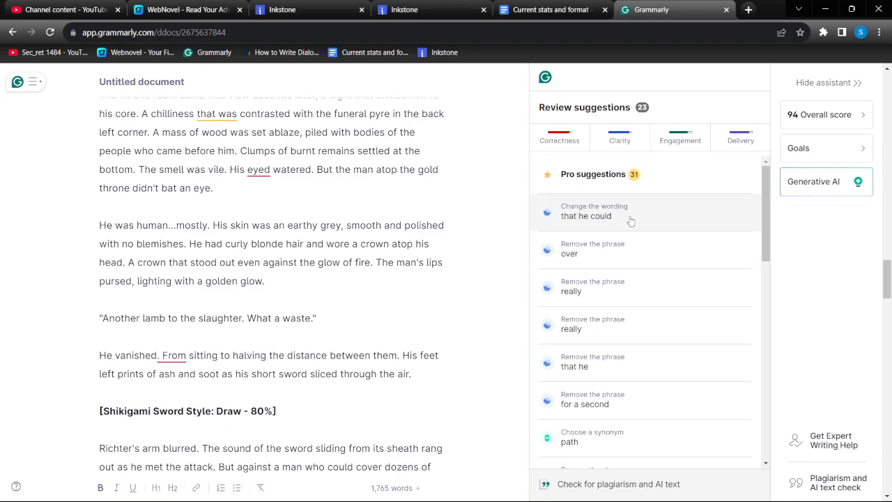
# Switch to the Inkstone chapter, find "eyed" and correct it to "eyes" in the sentence "His eyed watered"
pyautogui.click(425, 10)
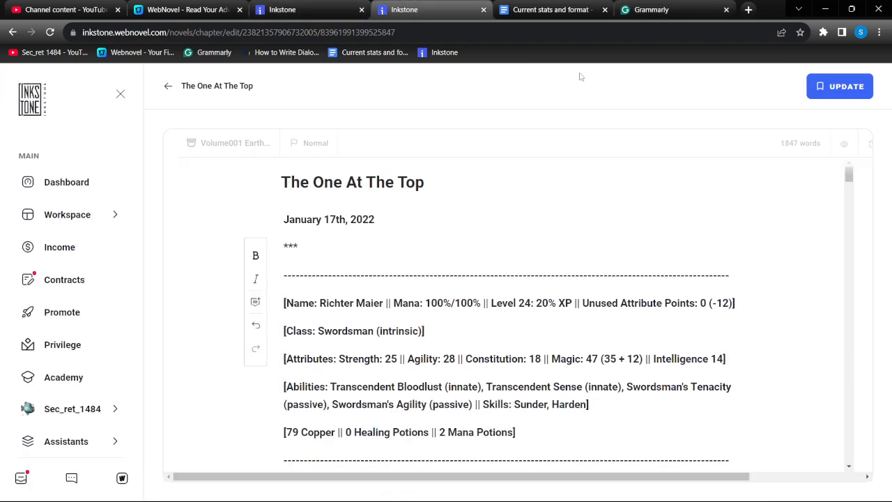
pyautogui.hotkey('ctrl', 'f')
pyautogui.write('eyed')
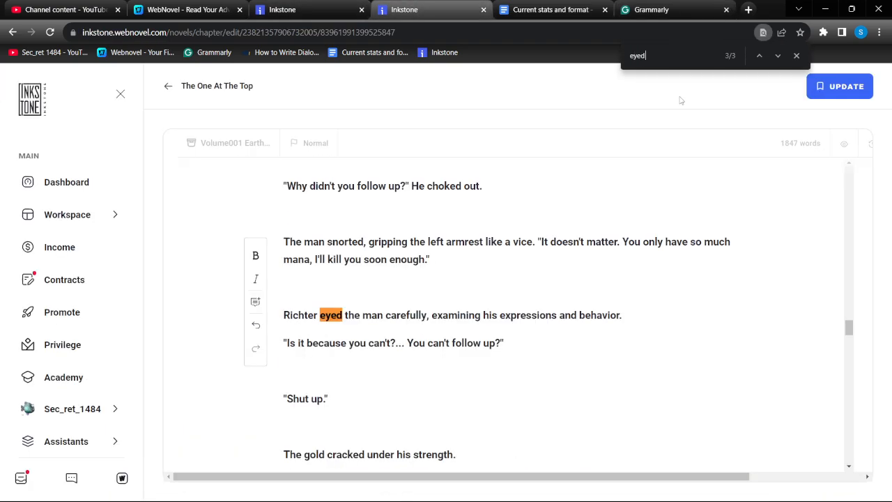
pyautogui.click(759, 56)
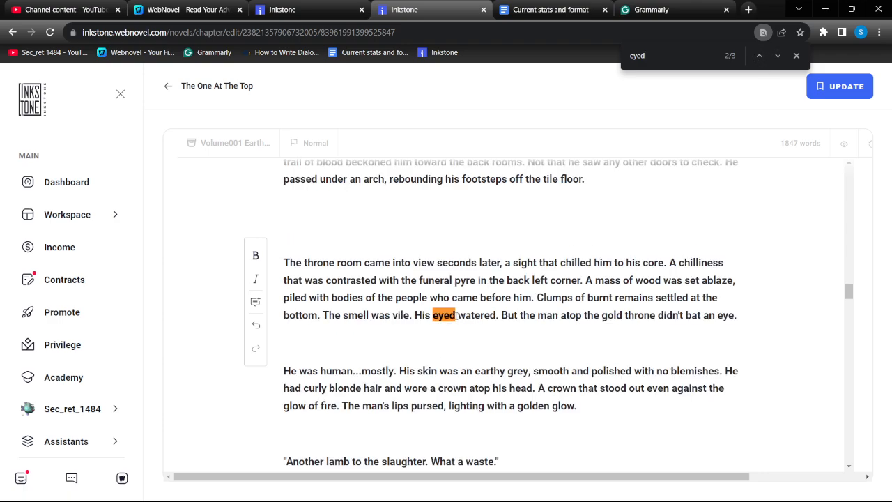
pyautogui.write('\\s')
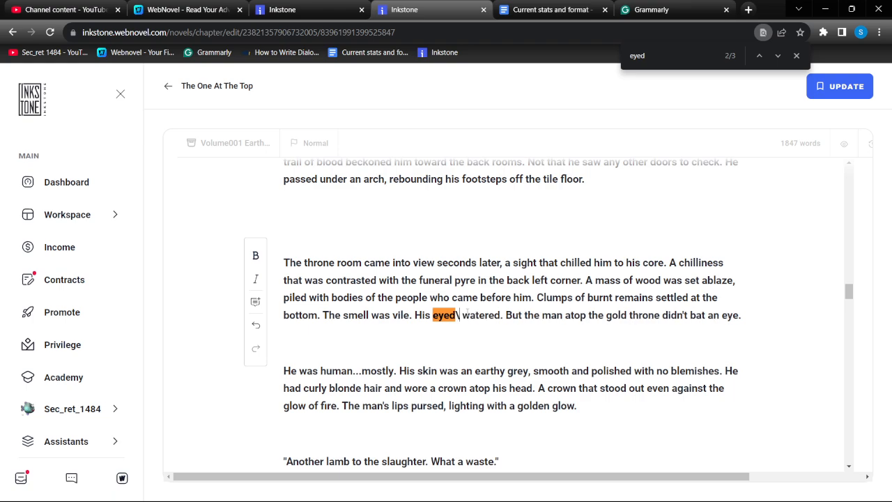
pyautogui.press('BackSpace')
pyautogui.press('BackSpace')
pyautogui.press('BackSpace')
pyautogui.write('s')
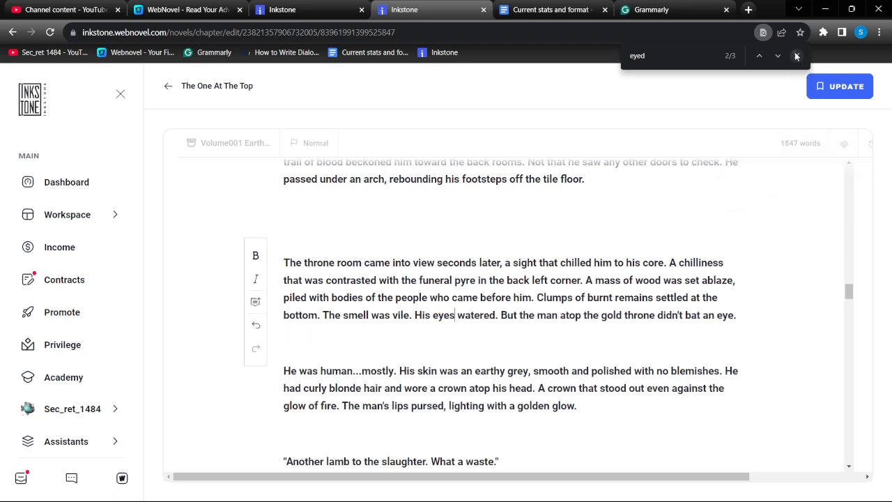
# Switch to Grammarly and correct "eyed" to "eyes" before "watered" in the throne room paragraph
pyautogui.click(651, 9)
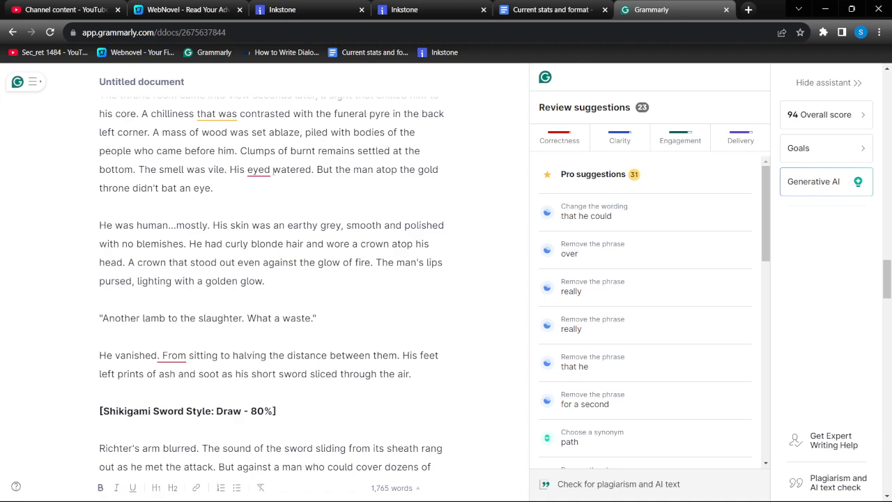
pyautogui.click(272, 169)
pyautogui.press('BackSpace')
pyautogui.write('s')
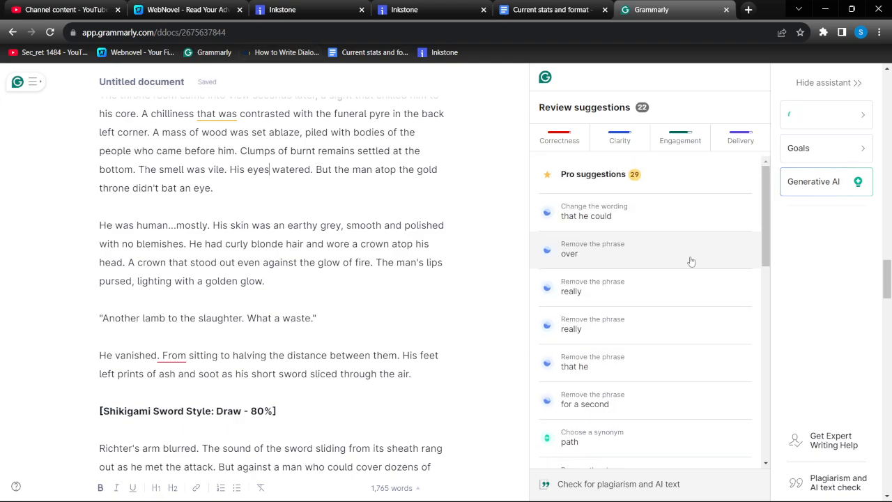
# Accept the Clarity suggestion replacing "that he could" with "to", and open the suggestion for "over"
pyautogui.click(670, 211)
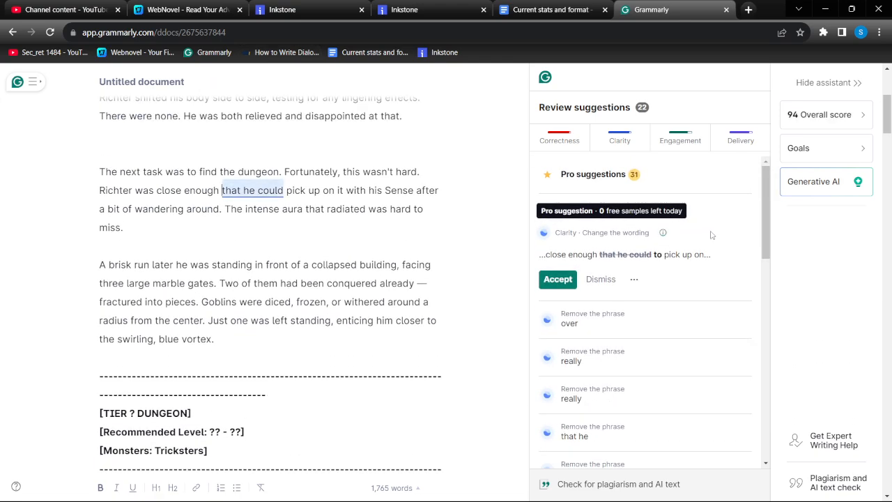
pyautogui.click(557, 279)
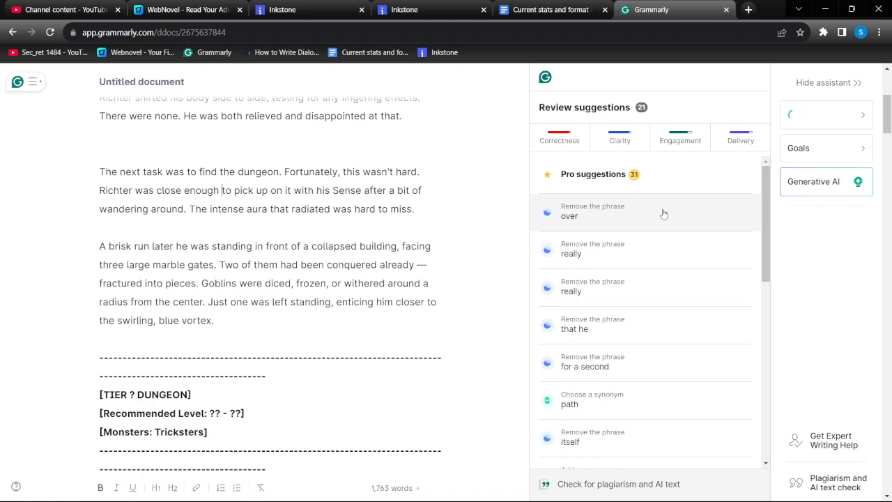
pyautogui.click(663, 213)
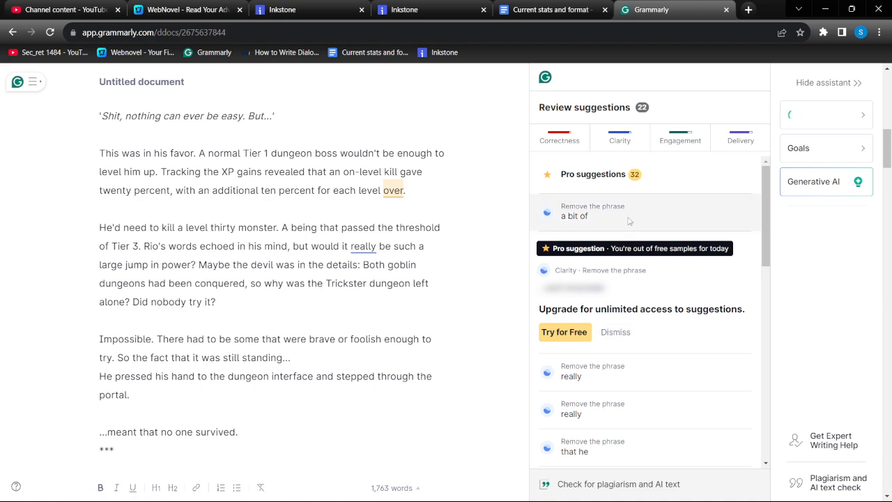
# Open the "a bit of" suggestion, find "wander" in the Inkstone chapter and try removing "bit of" before "wandering"
pyautogui.click(628, 221)
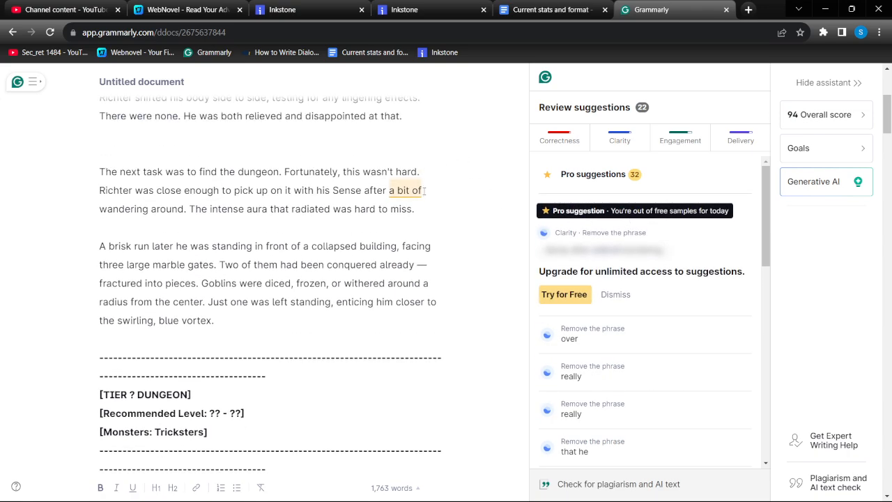
pyautogui.click(404, 10)
pyautogui.hotkey('ctrl', 'f')
pyautogui.write('wan')
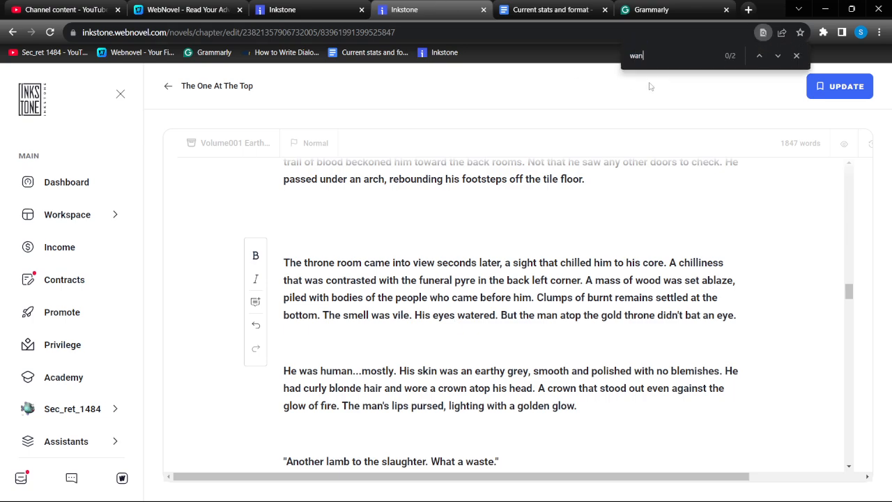
pyautogui.write('der')
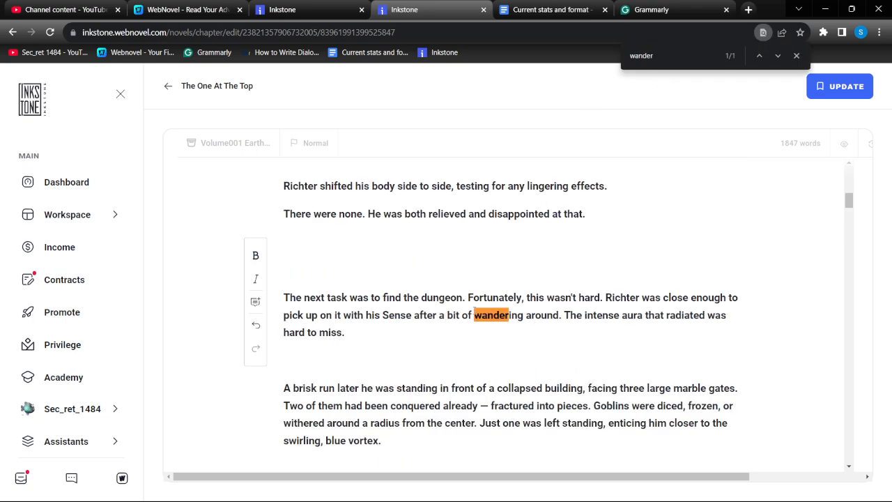
pyautogui.moveTo(472, 313); pyautogui.dragTo(445, 314)
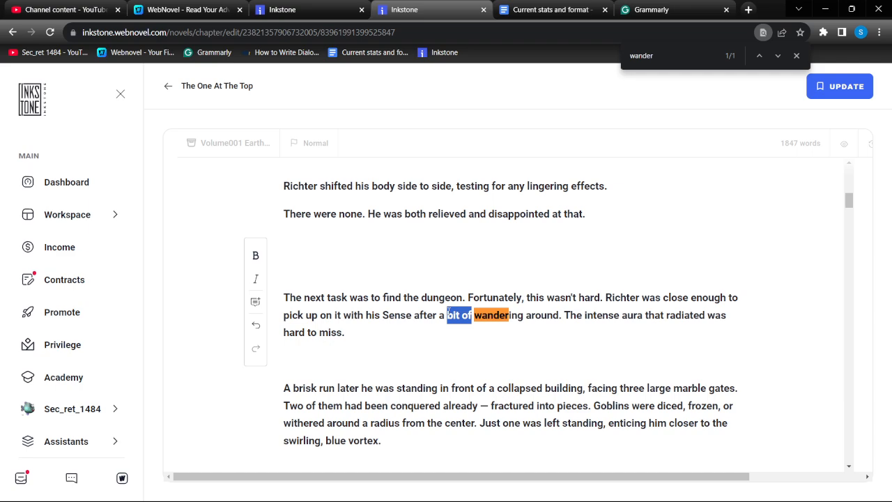
pyautogui.press('BackSpace')
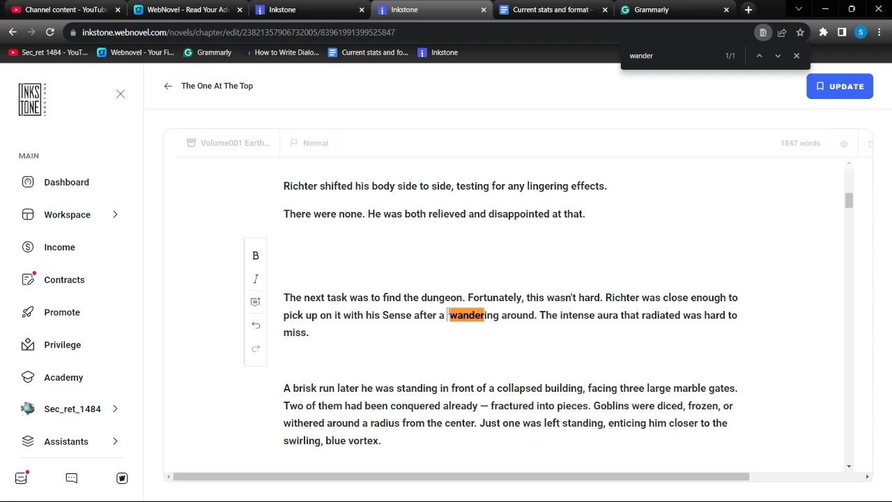
pyautogui.write('bit of')
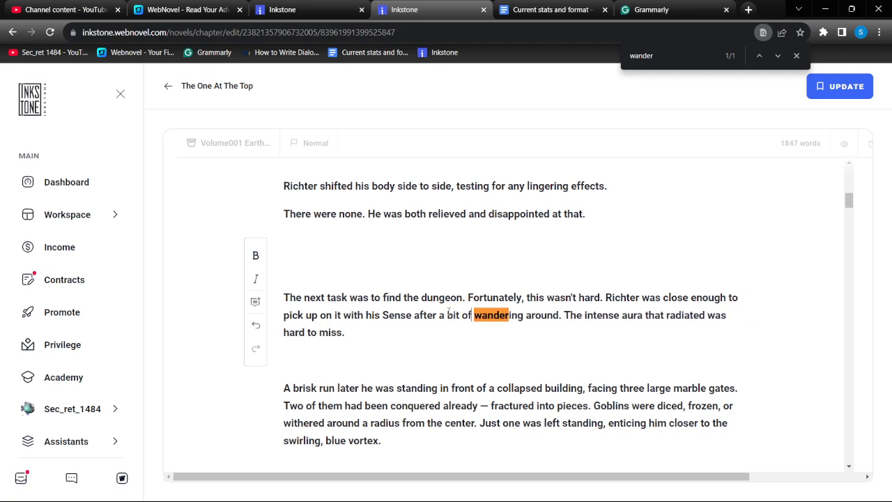
# Switch to Grammarly and dismiss the suggestions to remove "a bit of" and both occurrences of "really"
pyautogui.click(637, 8)
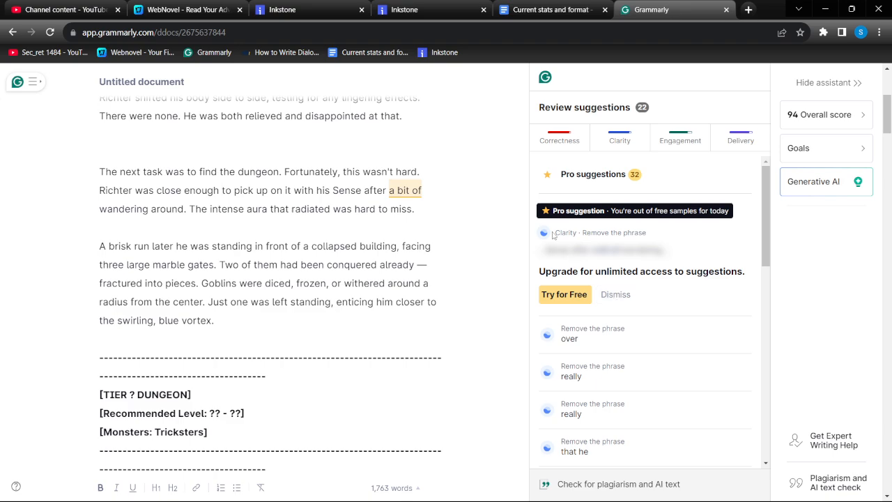
pyautogui.click(626, 295)
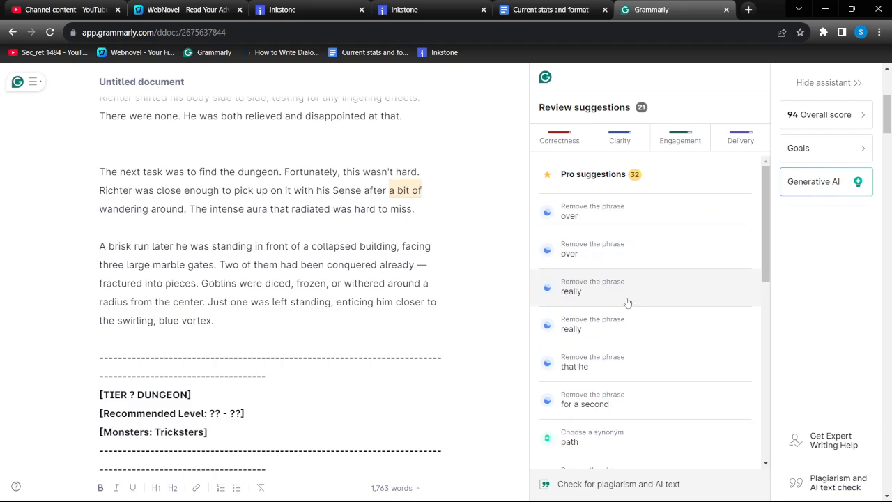
pyautogui.click(645, 209)
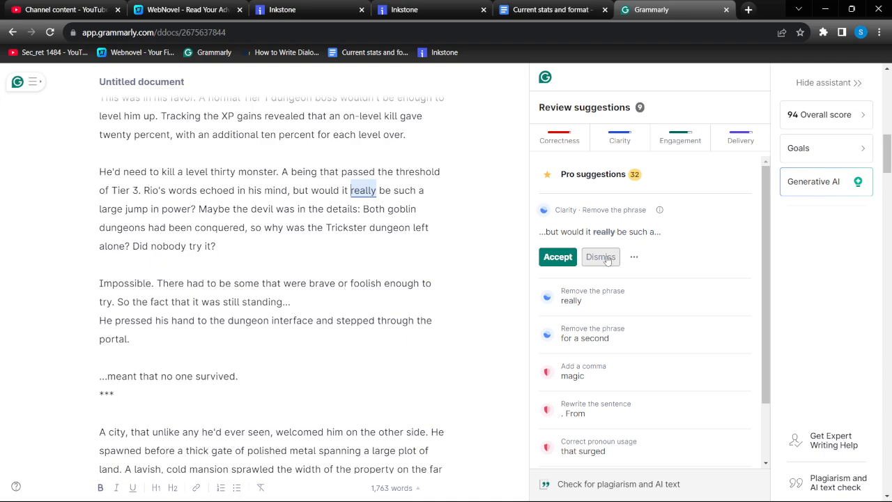
pyautogui.click(607, 257)
pyautogui.click(637, 216)
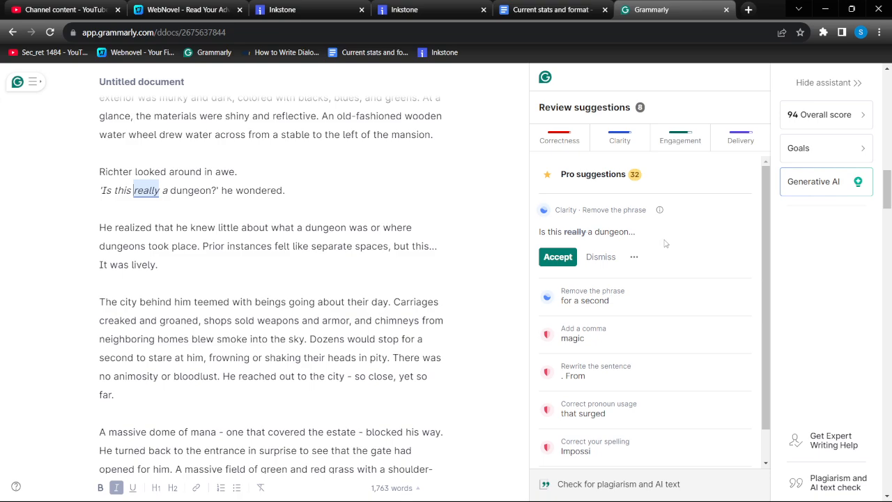
pyautogui.click(593, 258)
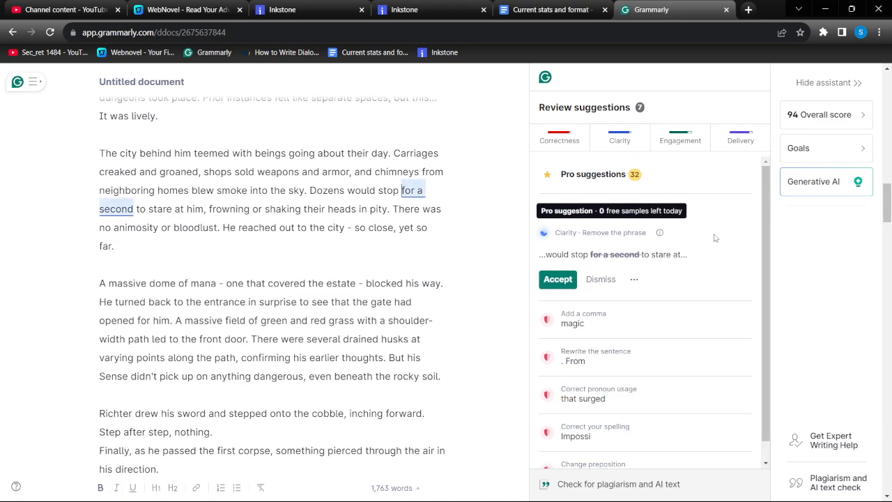
# Accept the removal of "for a second" and add a comma after "and like magic" in the Grammarly document
pyautogui.click(557, 279)
pyautogui.click(677, 218)
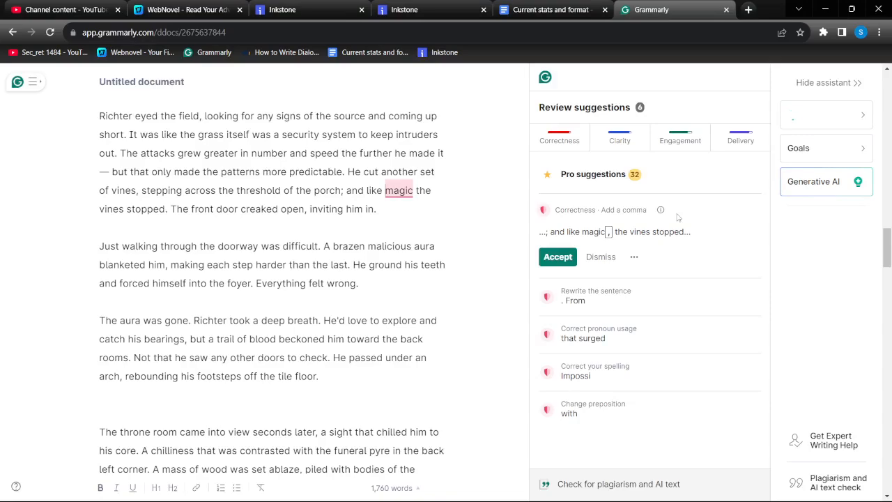
pyautogui.click(414, 196)
pyautogui.write(',')
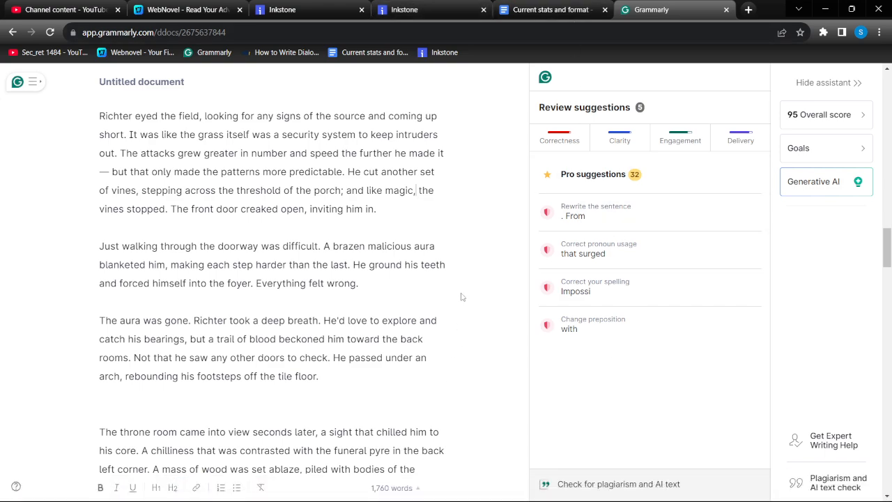
# Switch to the Inkstone chapter, find "like mag" and add a comma after "and like magic"
pyautogui.click(421, 5)
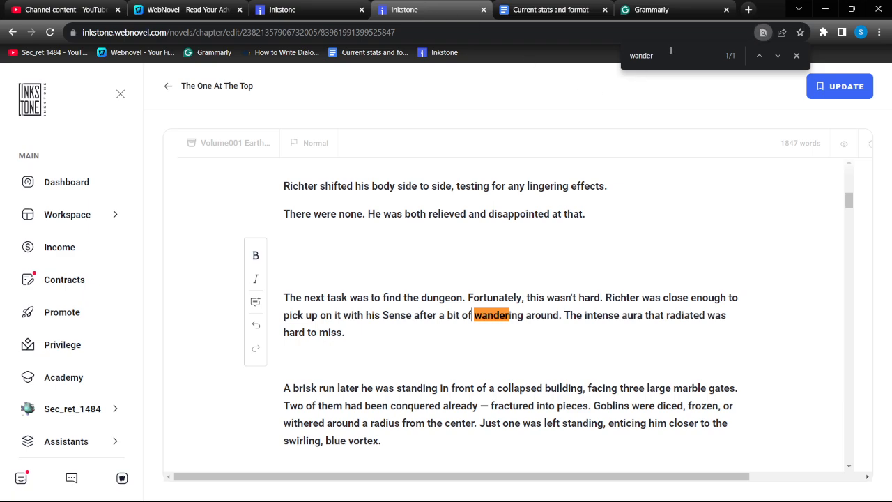
pyautogui.hotkey('ctrl', 'f')
pyautogui.write('like mag')
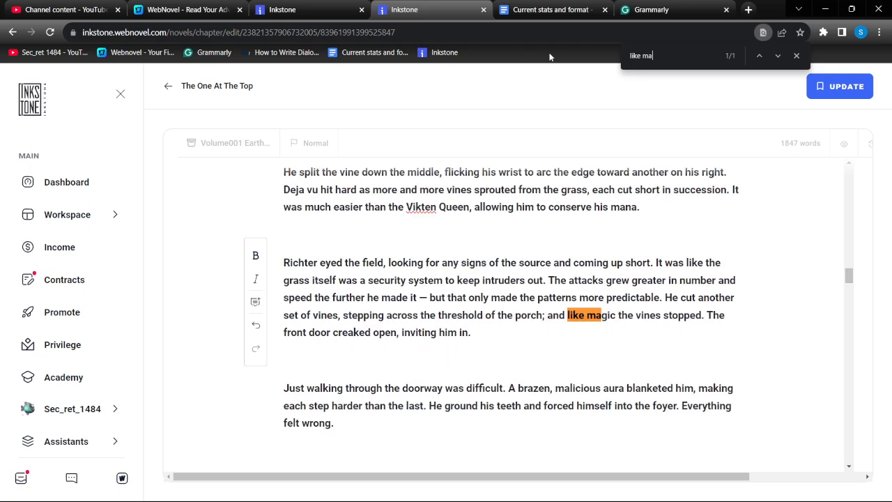
pyautogui.click(614, 315)
pyautogui.write(',')
# Return to Grammarly and dismiss the suggestion to rewrite "He vanished. From sitting" as one sentence
pyautogui.click(652, 9)
pyautogui.click(627, 213)
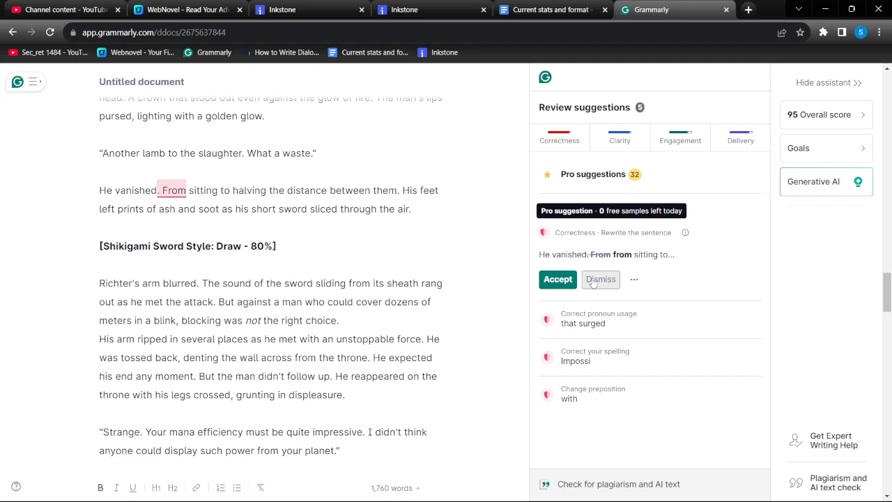
pyautogui.click(593, 281)
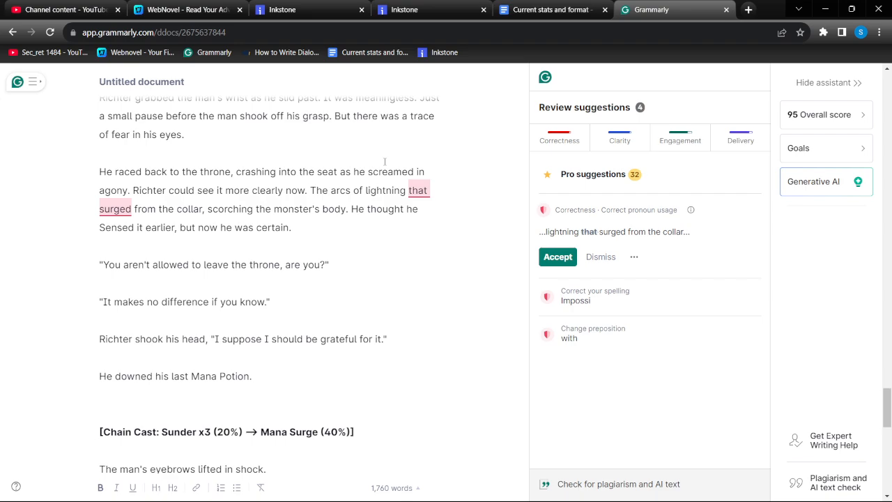
# Join the two sentences in the Grammarly document so they read "more clearly now - the arcs of lightning"
pyautogui.press('BackSpace')
pyautogui.write('=')
pyautogui.press('BackSpace')
pyautogui.write('-')
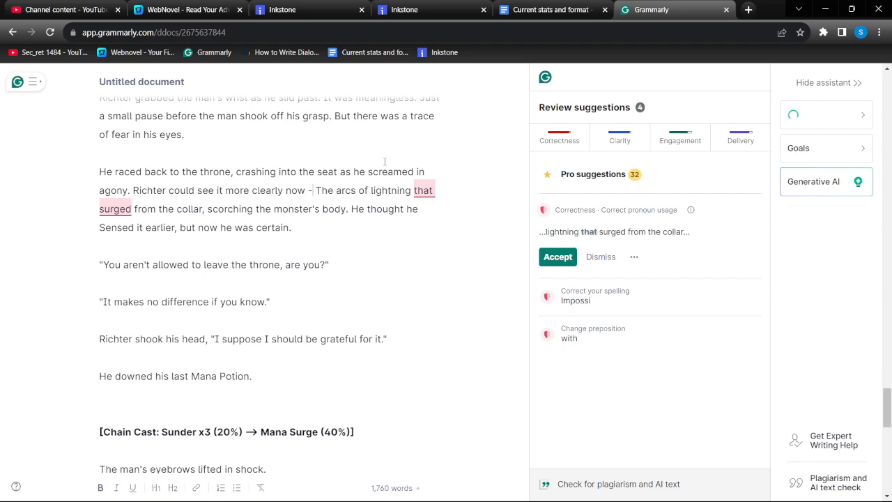
pyautogui.click(323, 190)
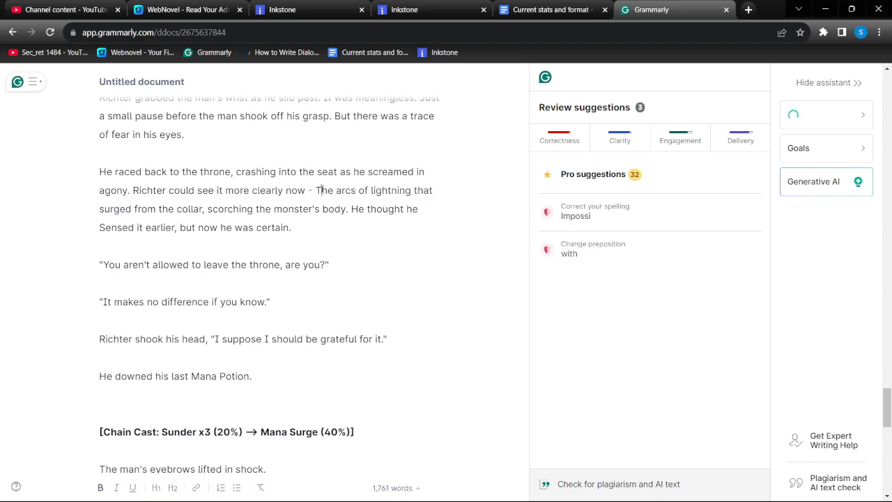
pyautogui.press('BackSpace')
pyautogui.write('t')
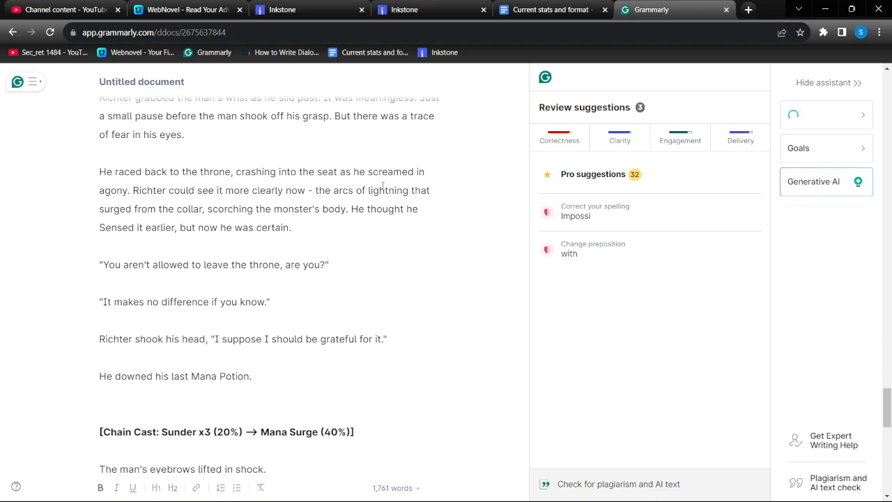
pyautogui.click(388, 189)
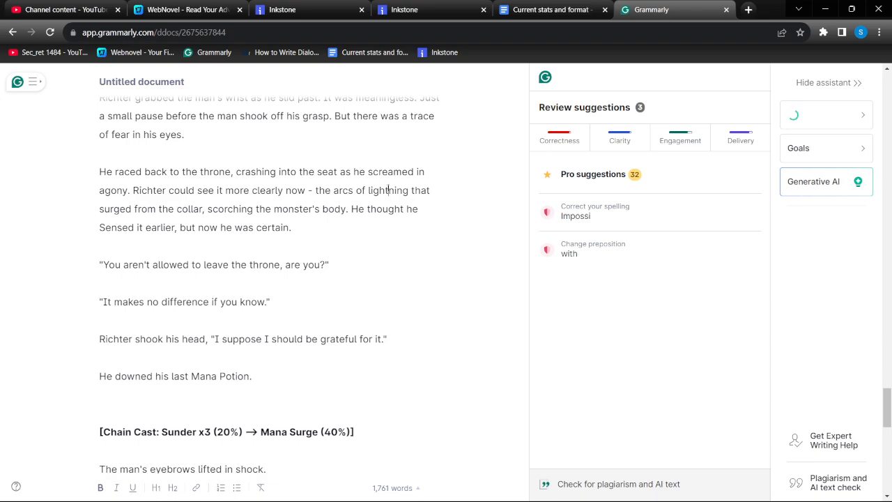
# Switch to the Inkstone chapter, find "arcs of" and join the sentences as "more clearly now - the arcs of lightning"
pyautogui.click(437, 5)
pyautogui.moveTo(678, 53); pyautogui.dragTo(397, 51)
pyautogui.write('arcs of')
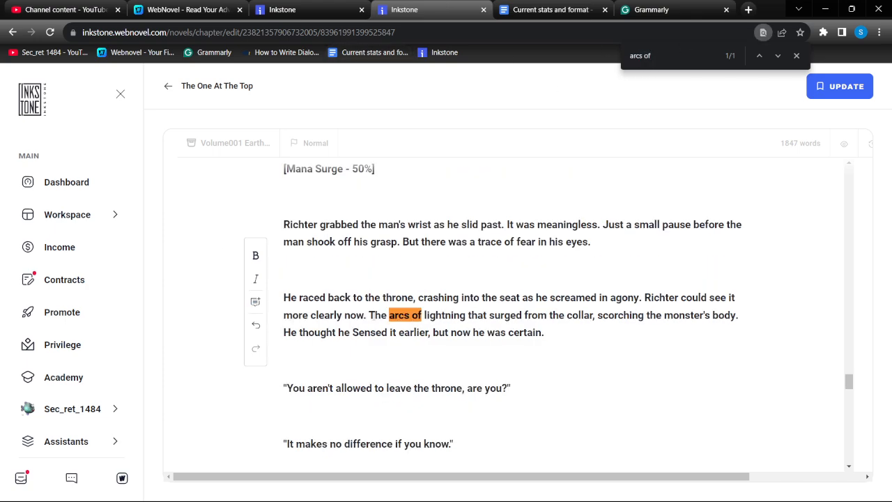
pyautogui.click(375, 315)
pyautogui.press('BackSpace')
pyautogui.press('BackSpace')
pyautogui.press('BackSpace')
pyautogui.write('- t')
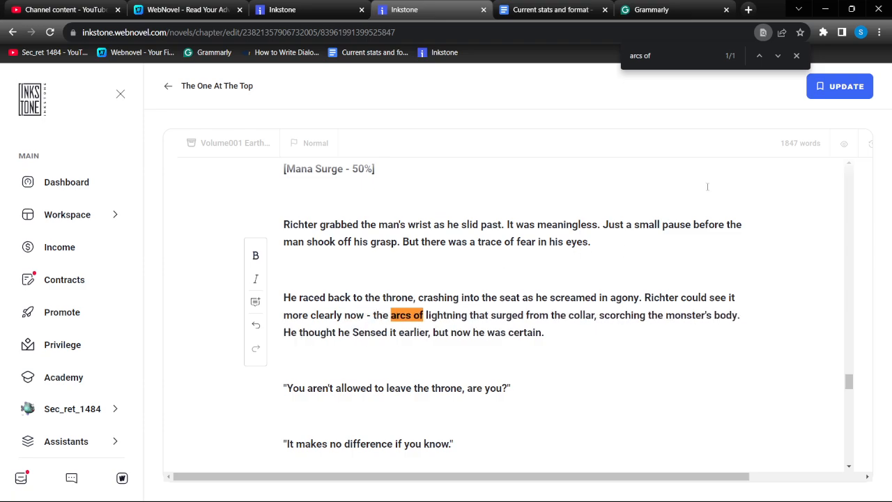
# Return to Grammarly, dismiss the spelling suggestion for "Impossi" and open the preposition suggestion for "with"
pyautogui.click(650, 11)
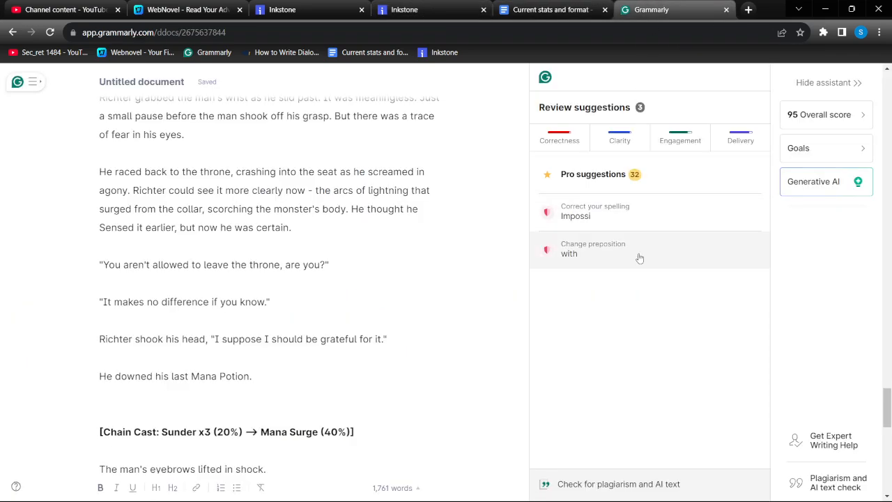
pyautogui.click(644, 215)
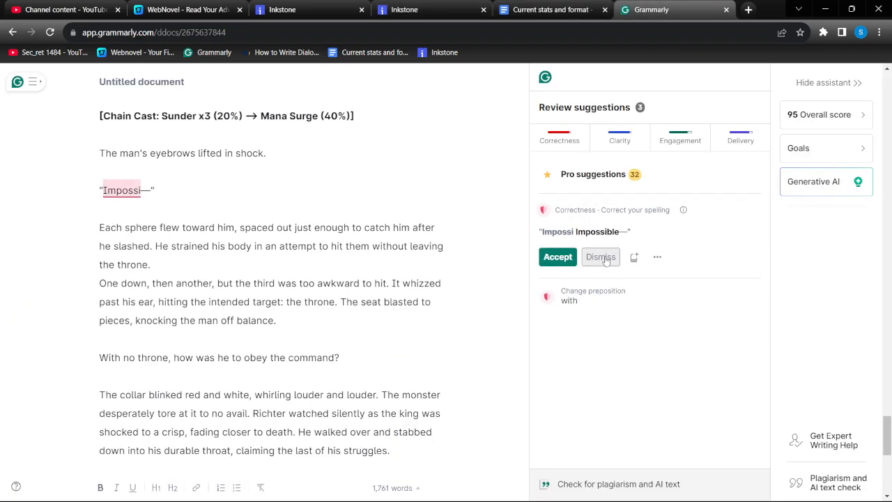
pyautogui.click(604, 257)
pyautogui.click(645, 221)
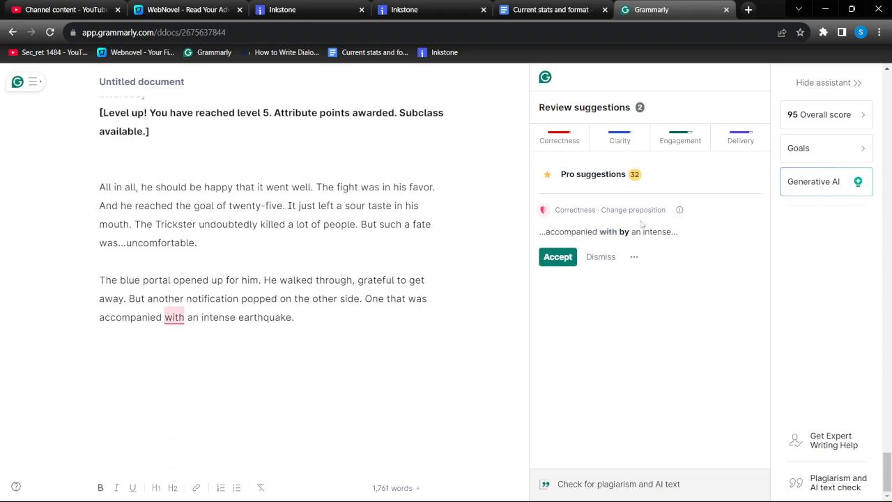
# In the Inkstone chapter, find "accomp", replace "with" with "by" before "an intense earthquake", and update the chapter
pyautogui.click(411, 10)
pyautogui.hotkey('ctrl', 'f')
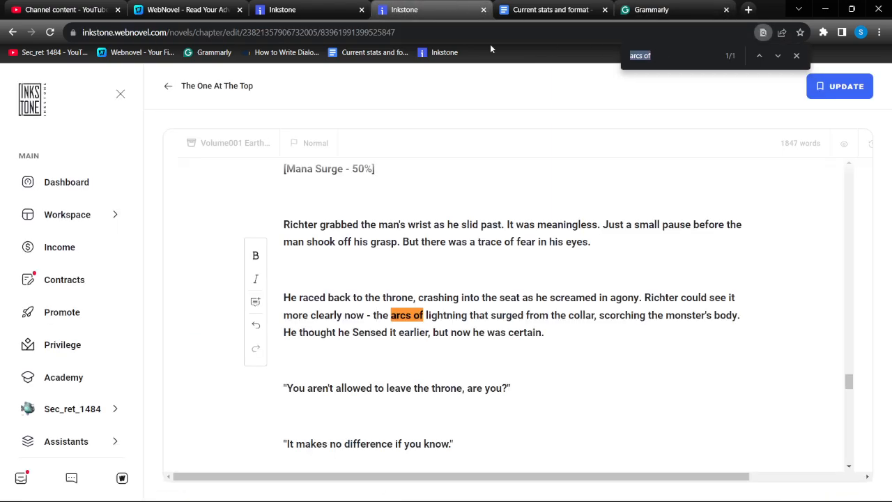
pyautogui.write('accomp')
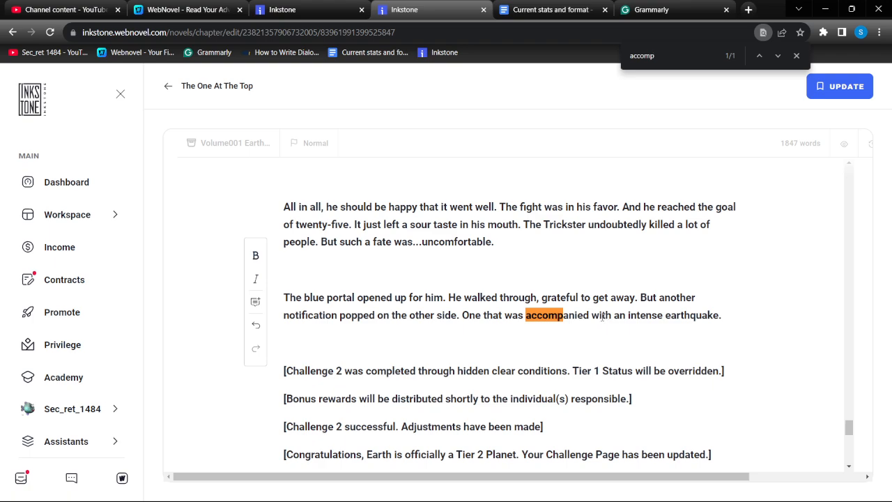
pyautogui.doubleClick(601, 315)
pyautogui.write('by')
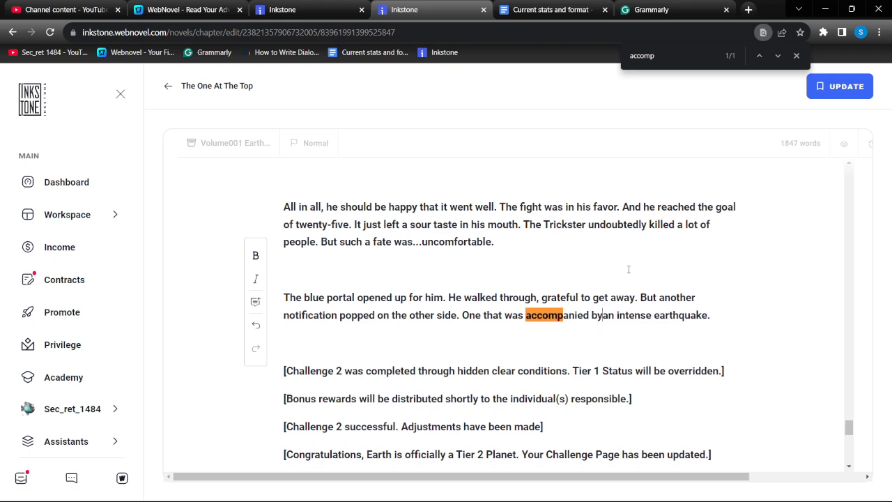
pyautogui.click(811, 97)
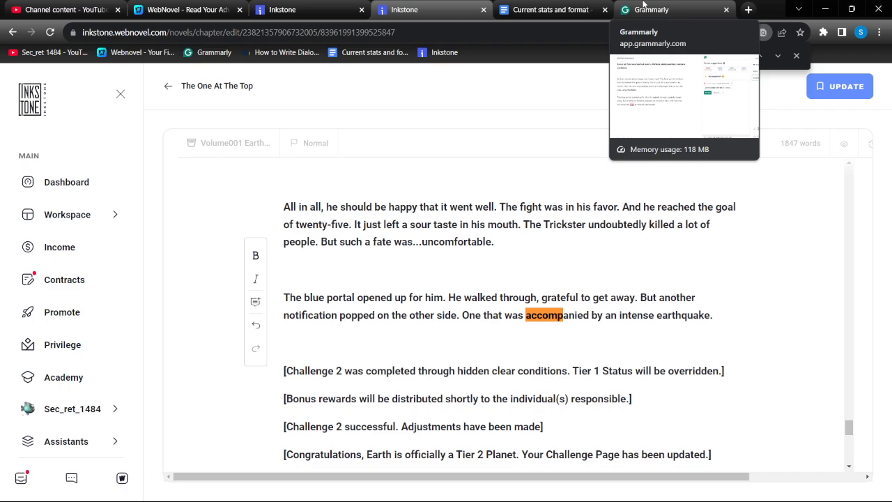
# Switch to Grammarly and accept the suggestion replacing "with" with "by" after "accompanied"
pyautogui.click(642, 5)
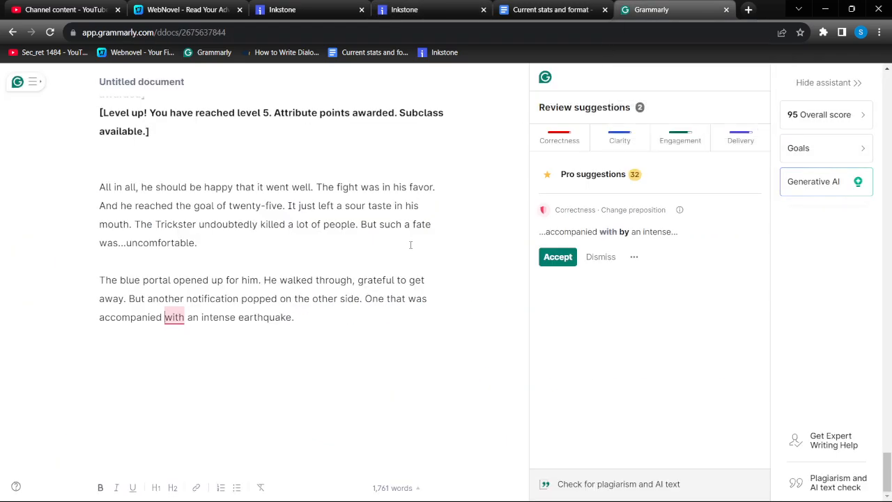
pyautogui.click(558, 256)
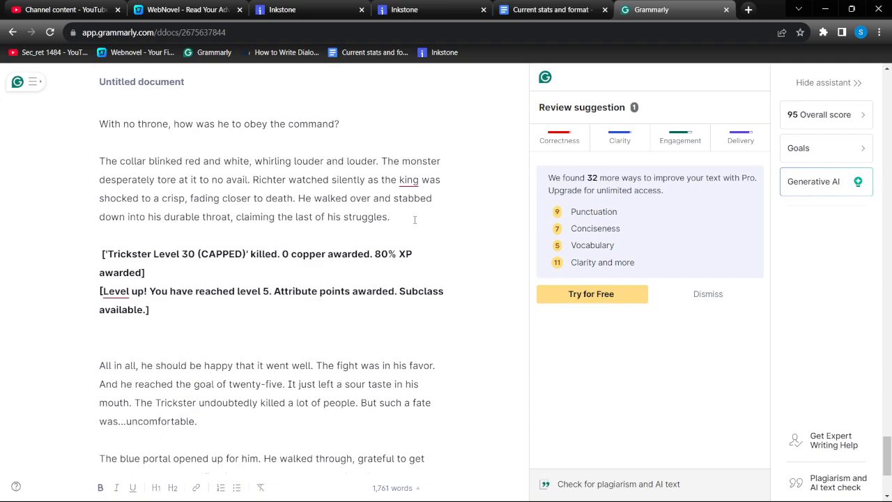
pyautogui.scroll(2, 414, 220)
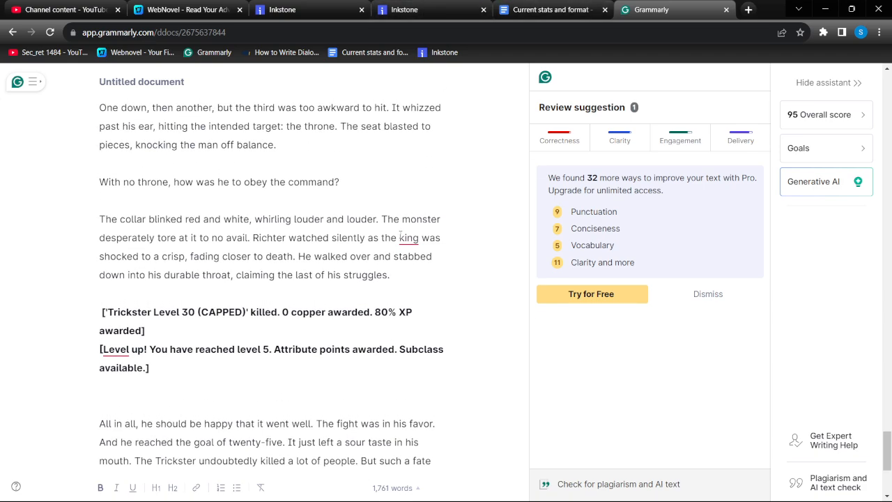
# In the Inkstone chapter, find "king" and capitalize it as "King" in "Richter watched silently as the king was shocked"
pyautogui.click(418, 10)
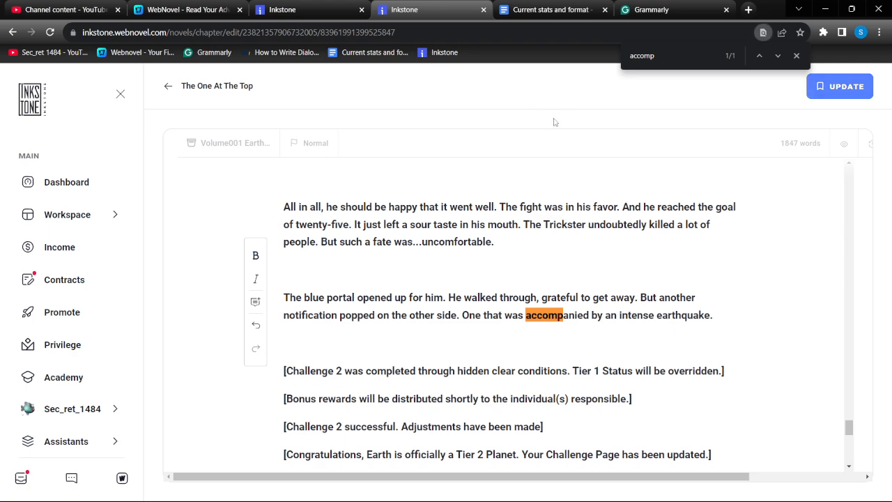
pyautogui.doubleClick(680, 58)
pyautogui.press('BackSpace')
pyautogui.write('king')
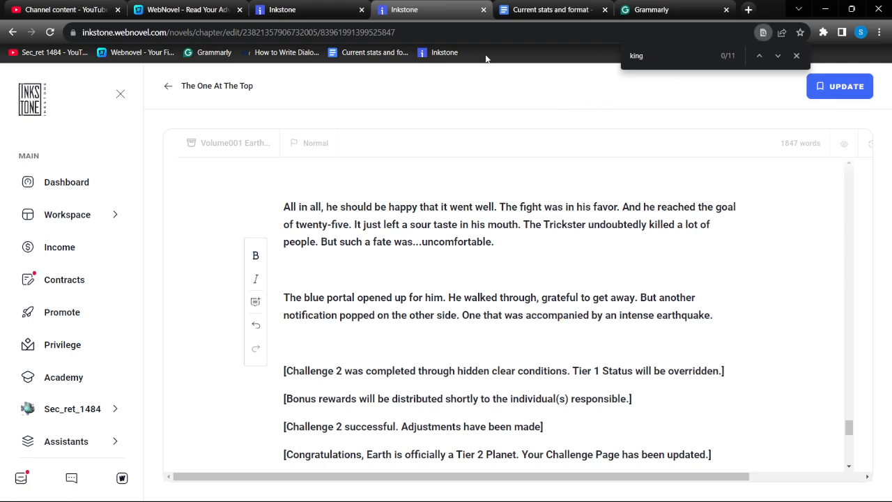
pyautogui.click(775, 56)
pyautogui.click(775, 56)
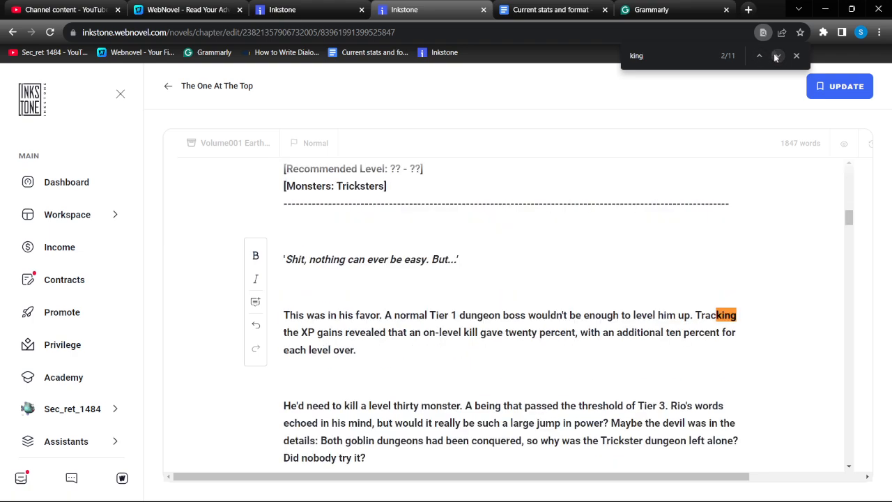
pyautogui.click(775, 55)
pyautogui.click(775, 56)
pyautogui.click(774, 56)
pyautogui.click(775, 56)
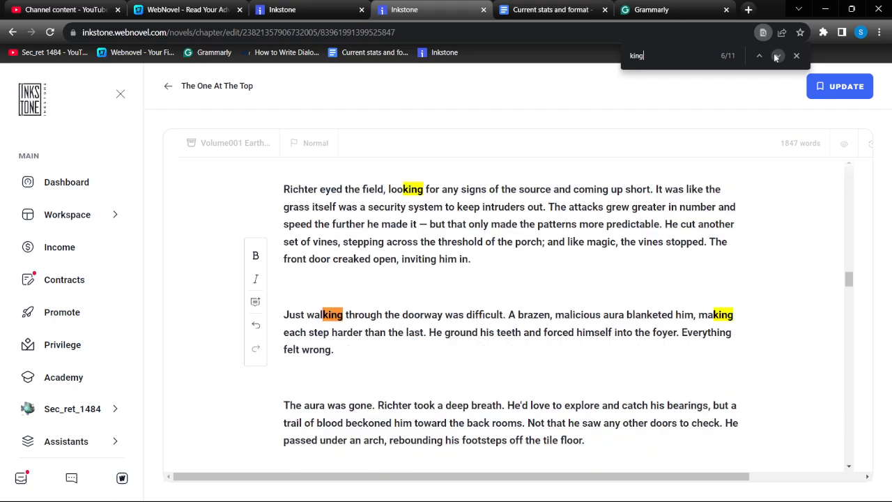
pyautogui.click(774, 56)
pyautogui.click(775, 56)
pyautogui.click(775, 55)
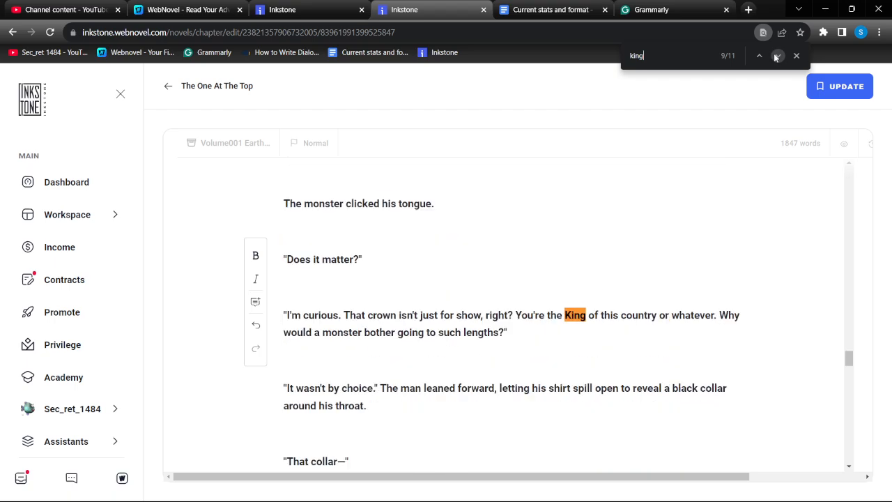
pyautogui.click(775, 56)
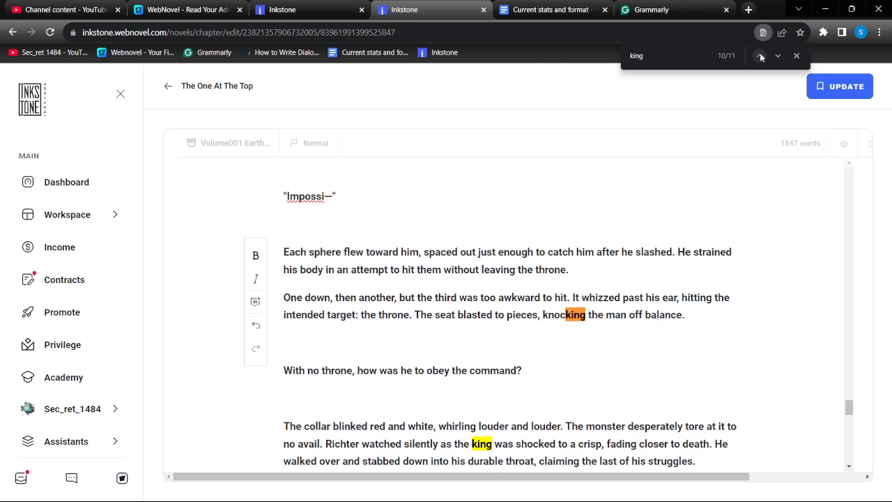
pyautogui.click(761, 55)
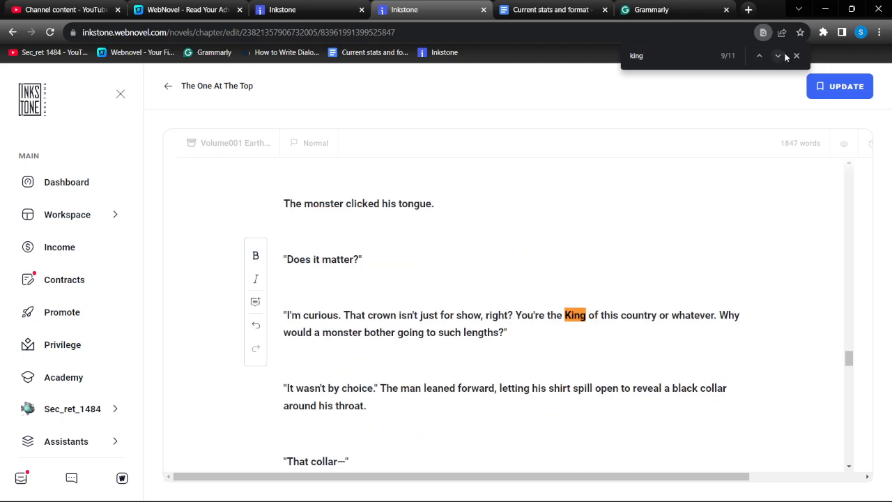
pyautogui.click(778, 56)
pyautogui.click(779, 56)
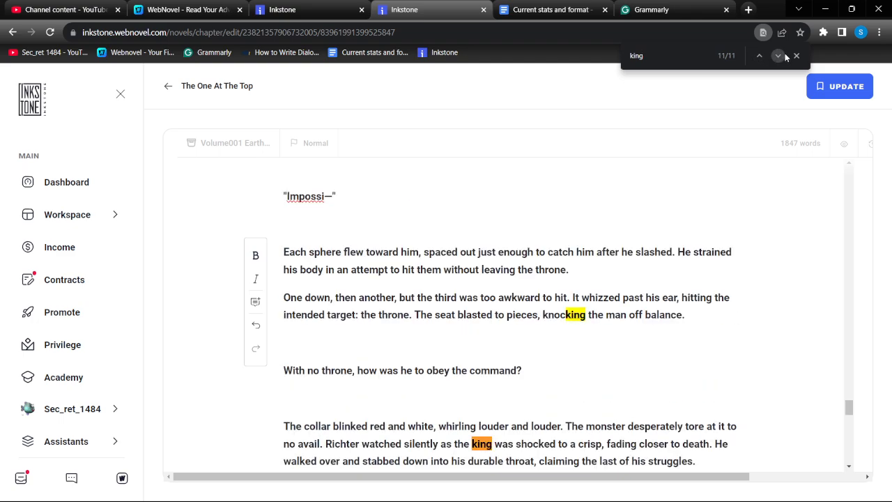
pyautogui.click(476, 443)
pyautogui.press('BackSpace')
pyautogui.write('K')
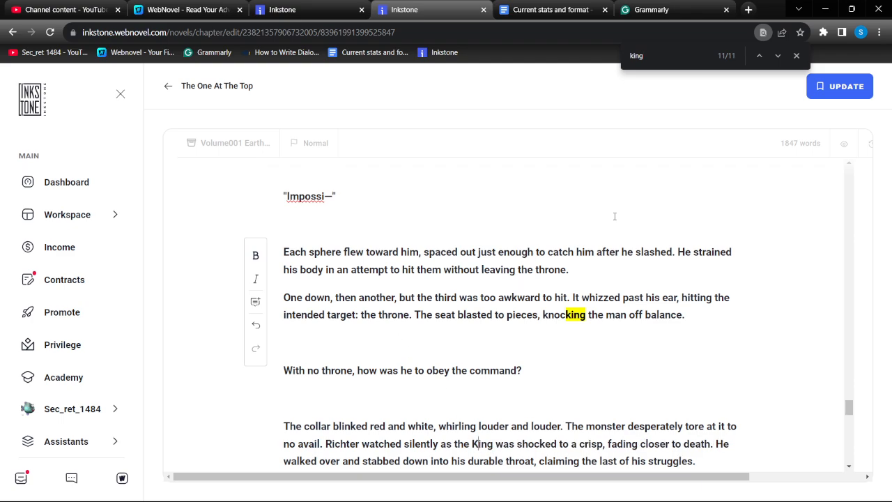
# Switch to Grammarly and capitalize "king" as "King" in "Richter watched silently as the king"
pyautogui.click(645, 7)
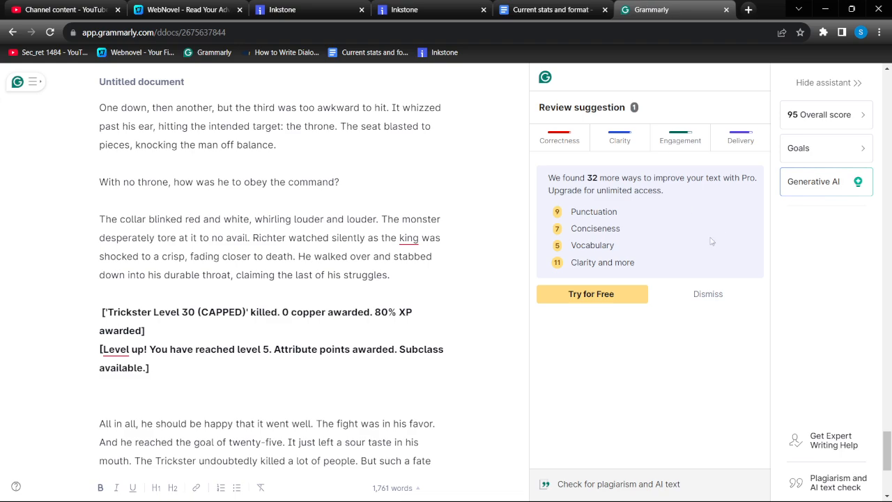
pyautogui.click(402, 239)
pyautogui.press('BackSpace')
pyautogui.write('K')
# Add "in disagreement" after "Richter shook his head" in the Grammarly document
pyautogui.scroll(3, 321, 206)
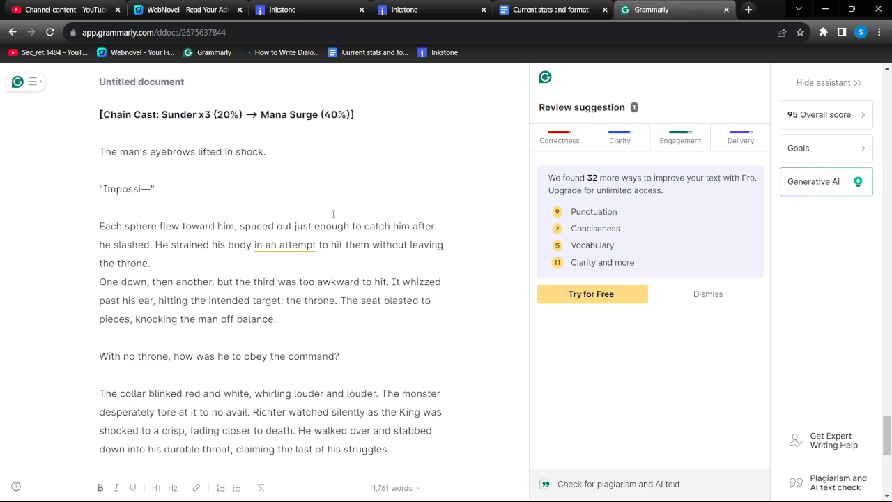
pyautogui.scroll(2, 333, 213)
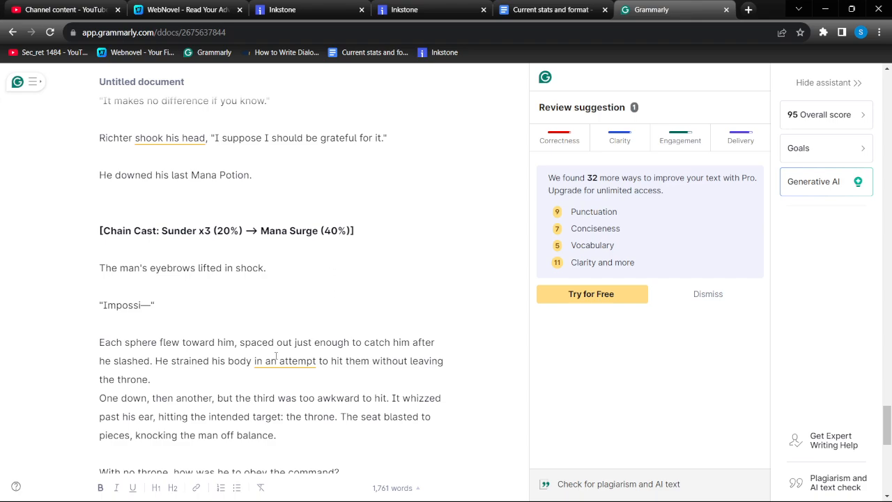
pyautogui.moveTo(253, 361); pyautogui.dragTo(316, 360)
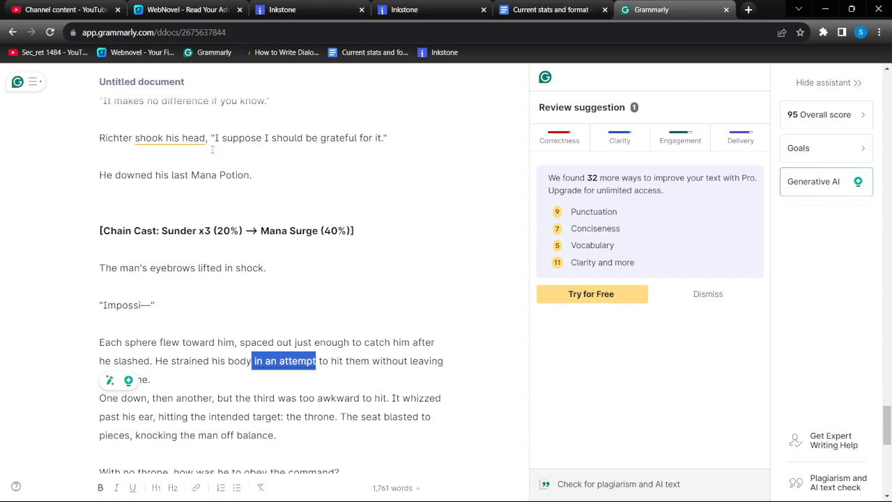
pyautogui.scroll(2, 220, 170)
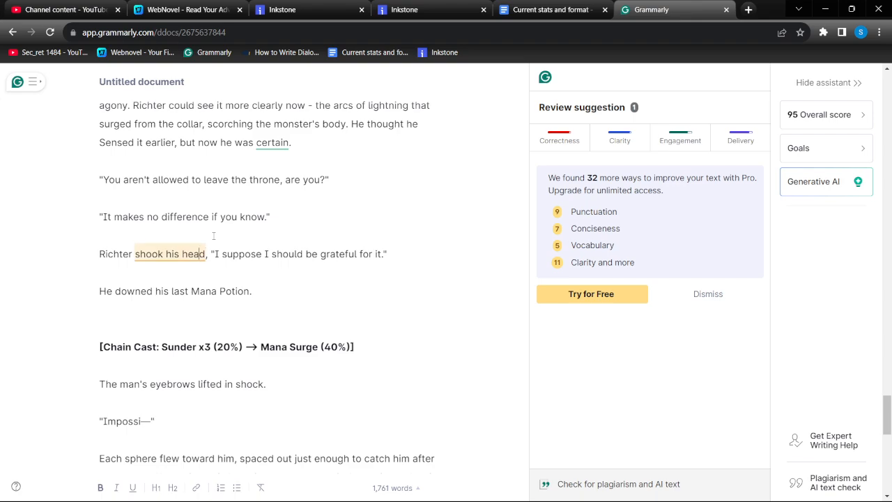
pyautogui.write('in disag')
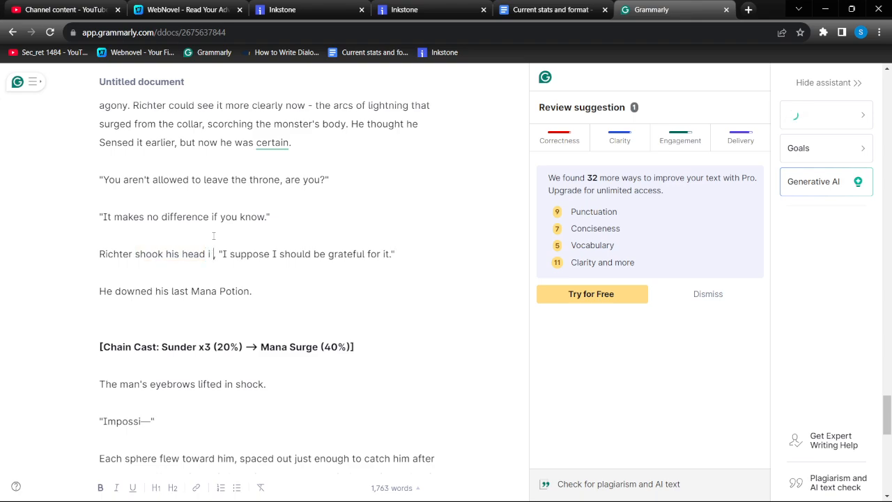
pyautogui.write('reement')
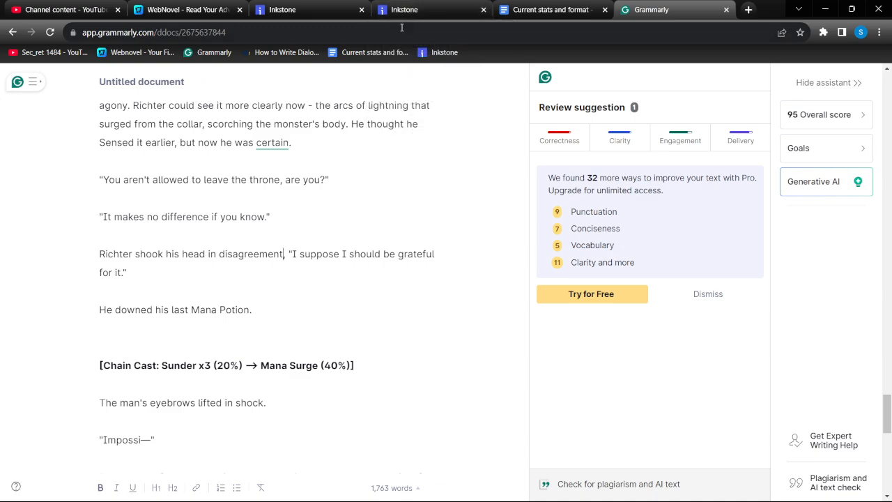
# Switch to the Inkstone chapter, find "shook" and add "in disagreement" after "Richter shook his head"
pyautogui.click(427, 11)
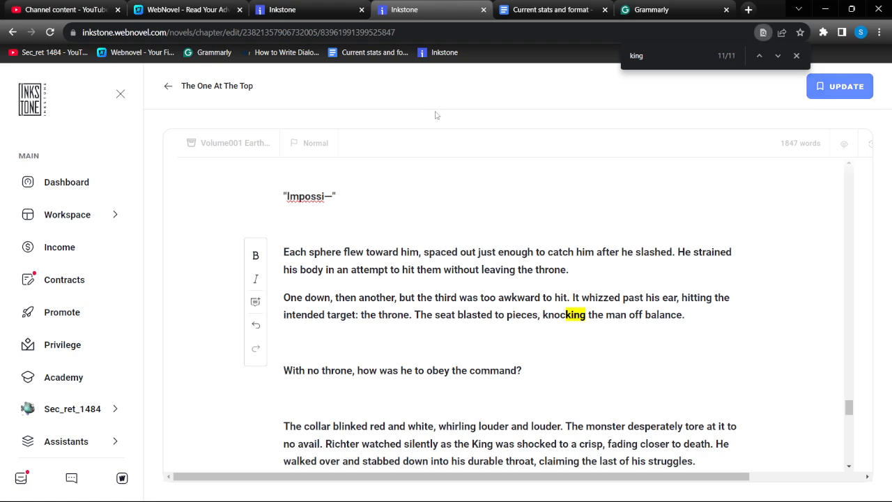
pyautogui.doubleClick(673, 55)
pyautogui.write('shoo')
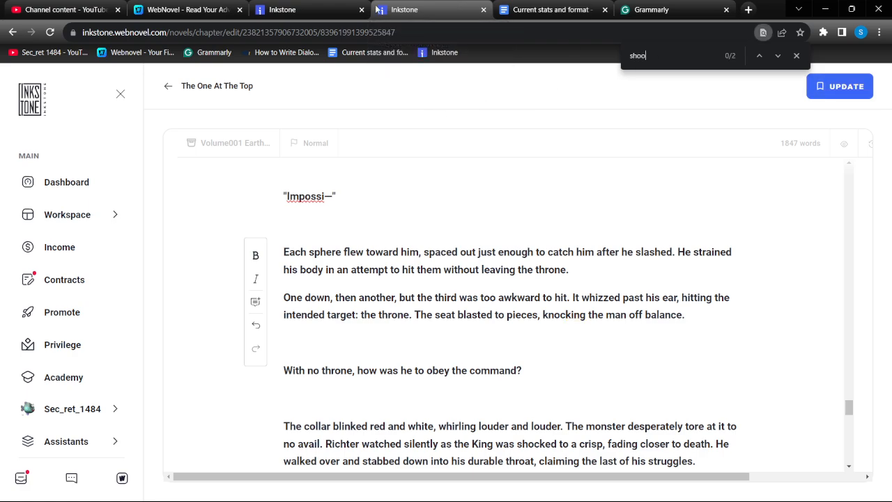
pyautogui.write('k')
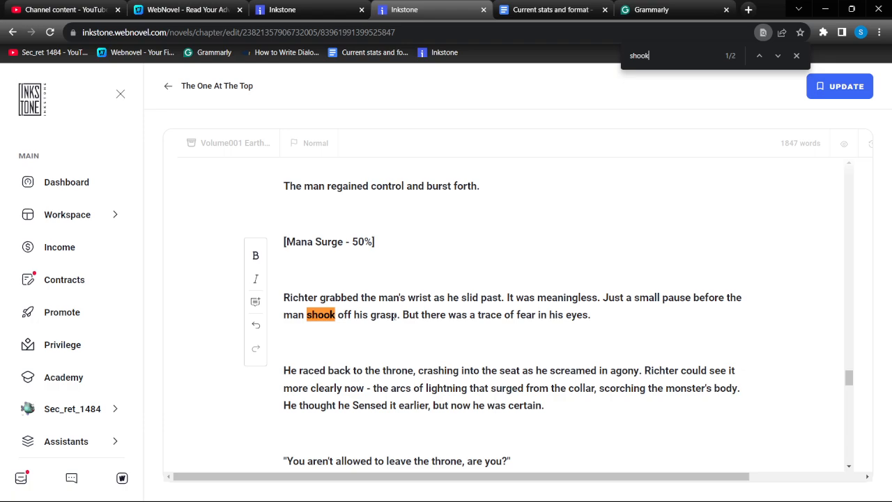
pyautogui.press('Return')
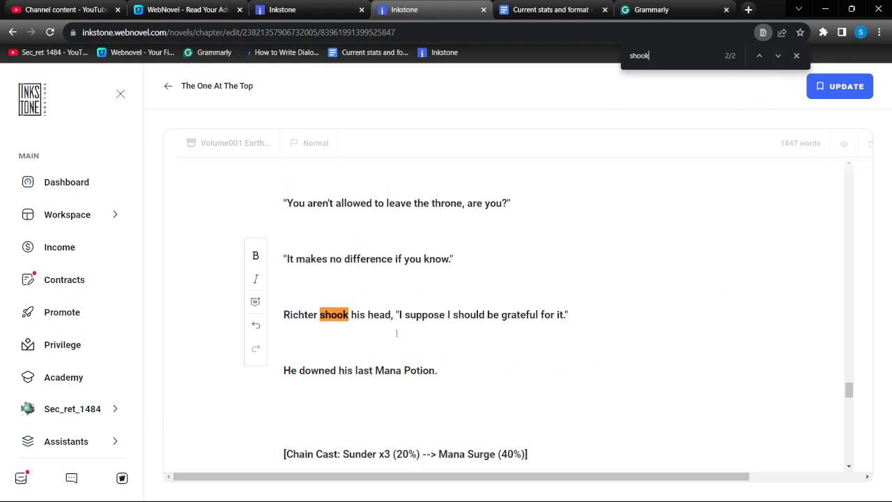
pyautogui.click(392, 315)
pyautogui.write('in disag')
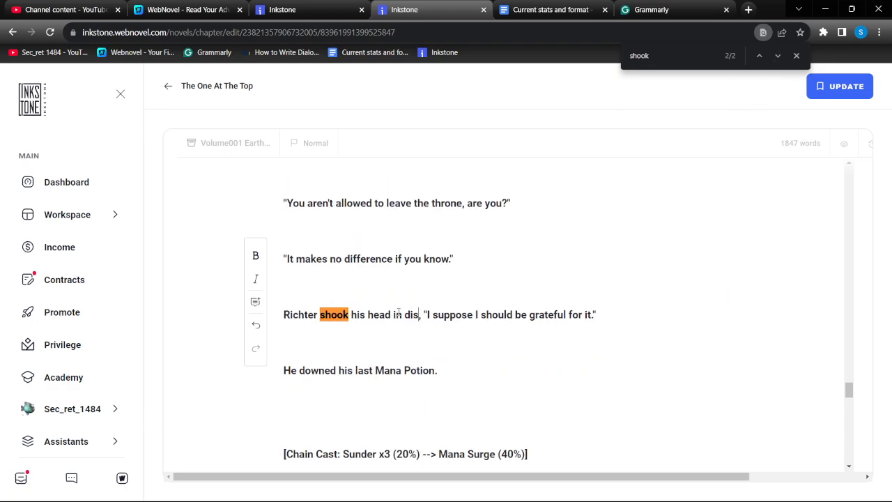
pyautogui.write('reement')
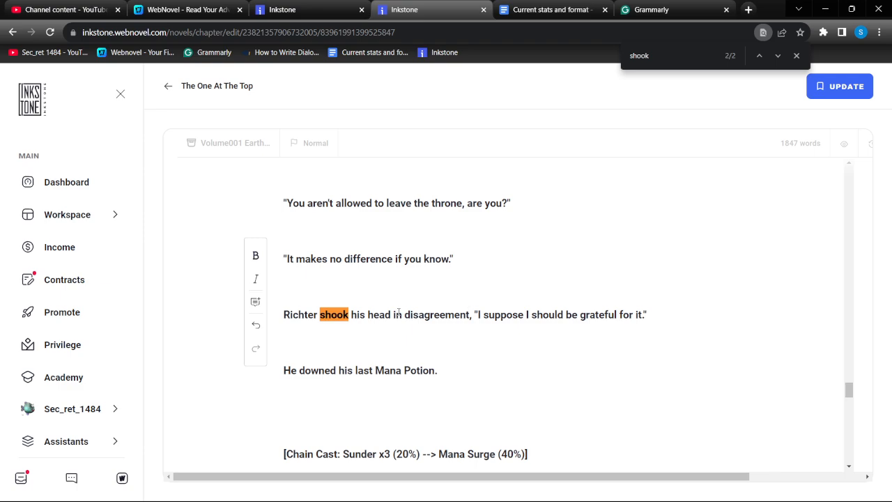
# Switch to Grammarly and replace "small" with "brief" in the phrase about the pause before the man shook off Richter's grasp
pyautogui.click(643, 6)
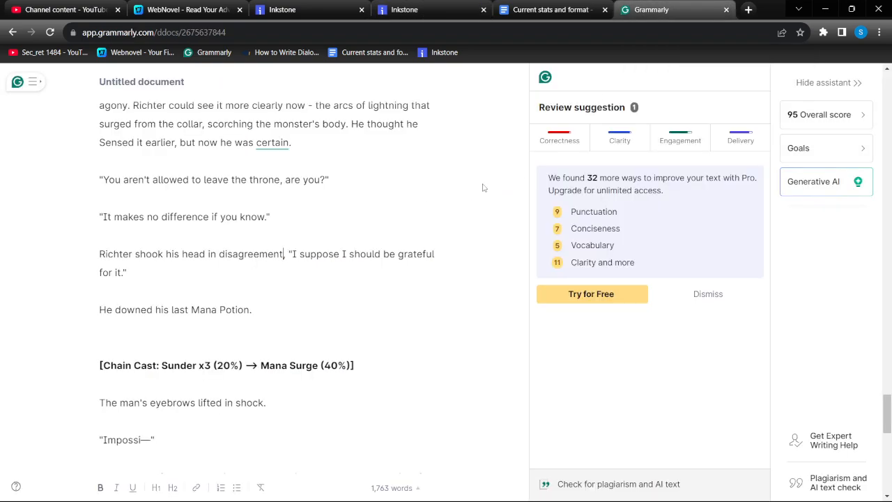
pyautogui.scroll(2, 430, 180)
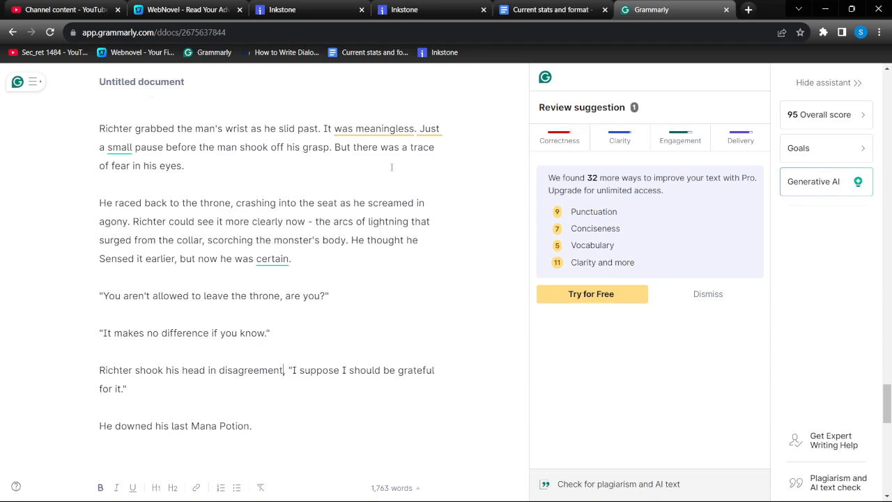
pyautogui.scroll(2, 392, 167)
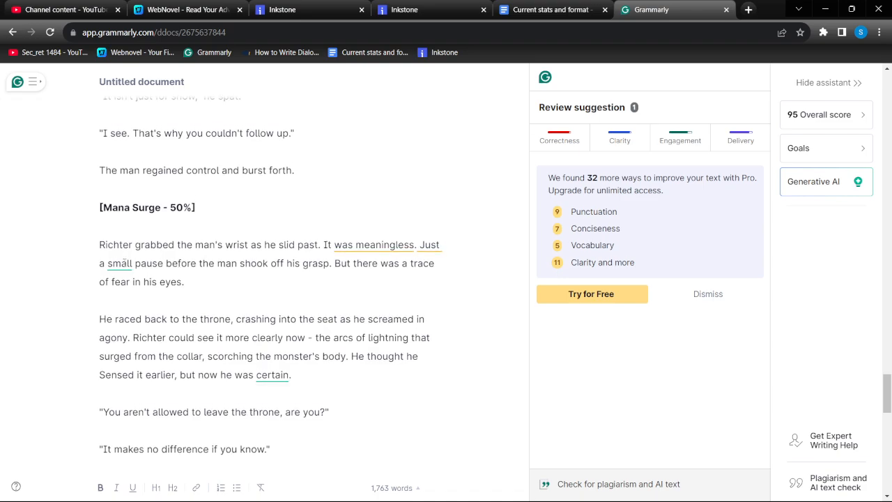
pyautogui.doubleClick(120, 262)
pyautogui.write('brief')
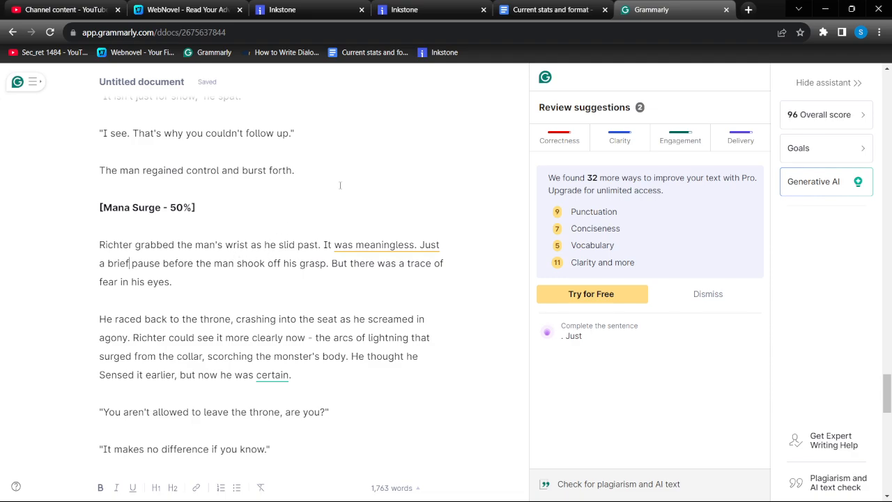
# In the Inkstone chapter, find "small" and replace it with "brief" in "Just a small pause"
pyautogui.click(421, 4)
pyautogui.click(660, 5)
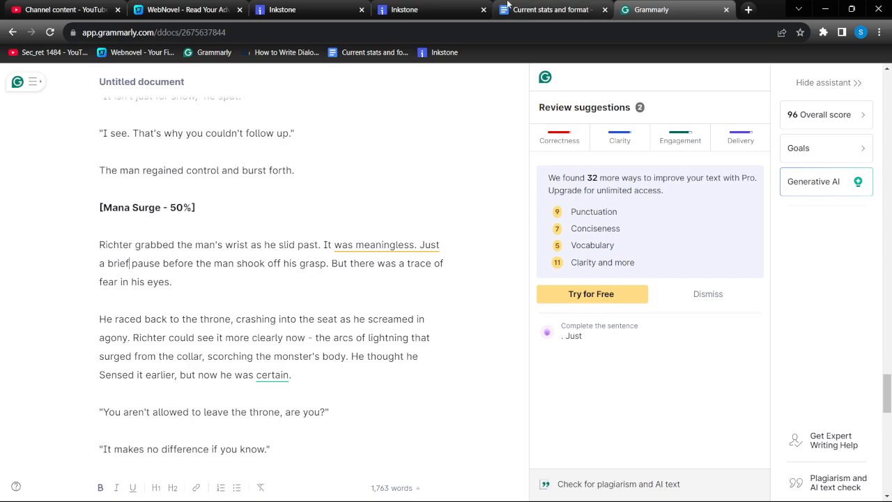
pyautogui.click(456, 5)
pyautogui.hotkey('ctrl', 'f')
pyautogui.write('brief')
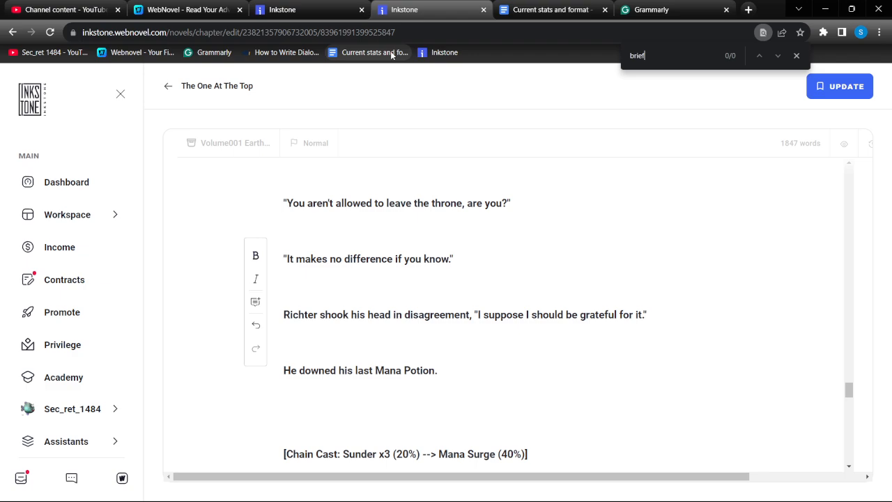
pyautogui.press('BackSpace')
pyautogui.press('BackSpace')
pyautogui.press('BackSpace')
pyautogui.press('BackSpace')
pyautogui.press('BackSpace')
pyautogui.write('sm')
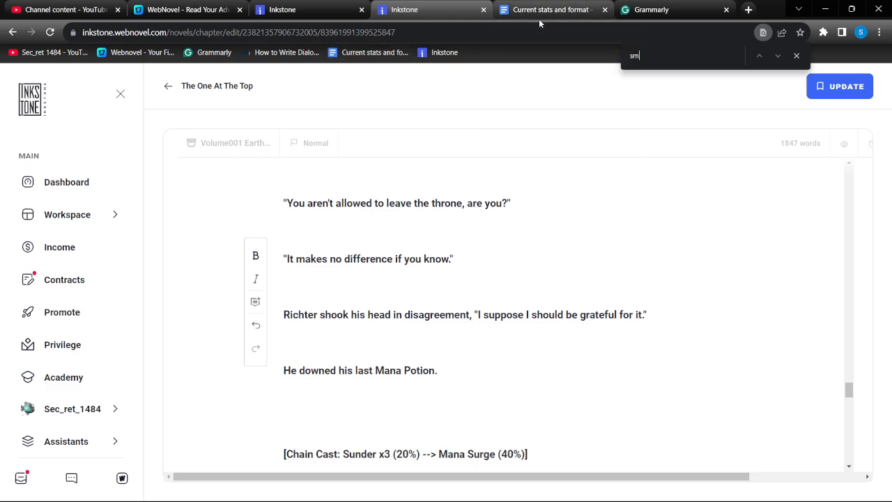
pyautogui.write('all')
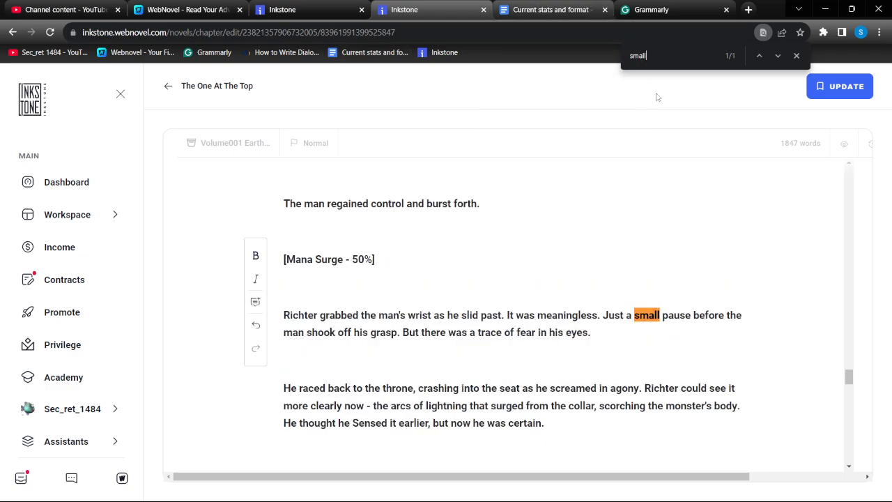
pyautogui.doubleClick(646, 315)
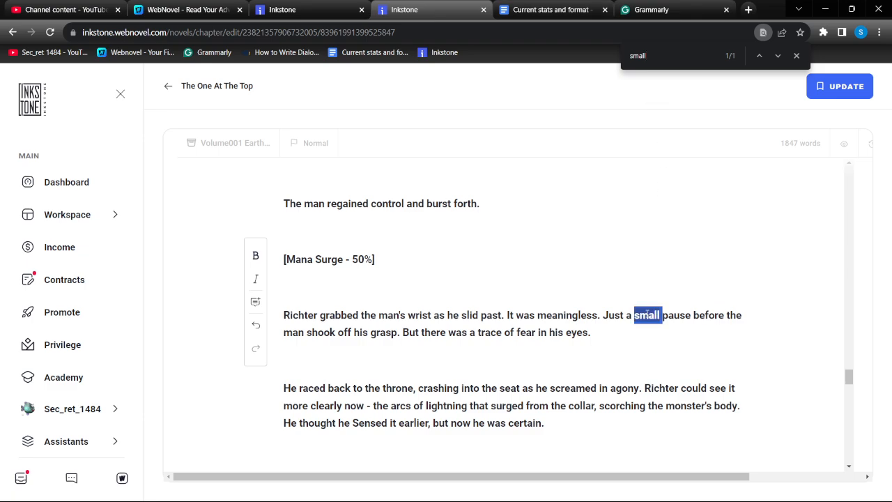
pyautogui.write('brief')
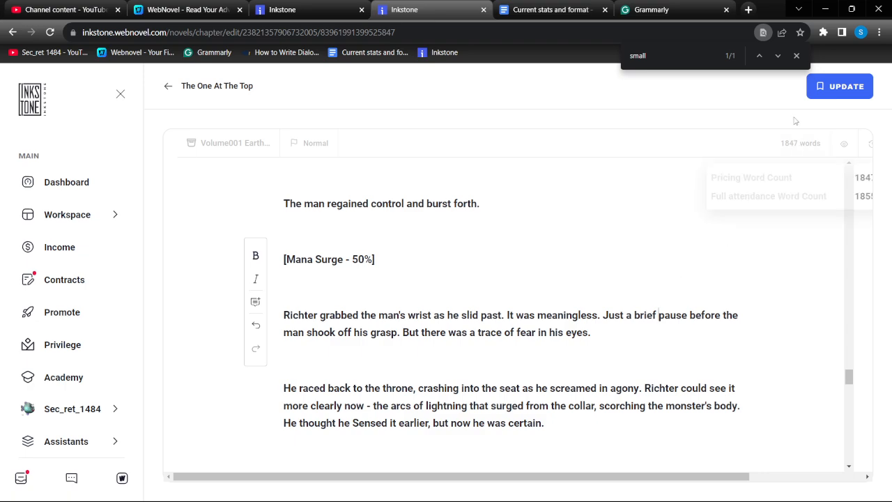
# Switch to Grammarly and put a semicolon after "You only have so much mana", before "I'll kill you soon enough"
pyautogui.click(660, 9)
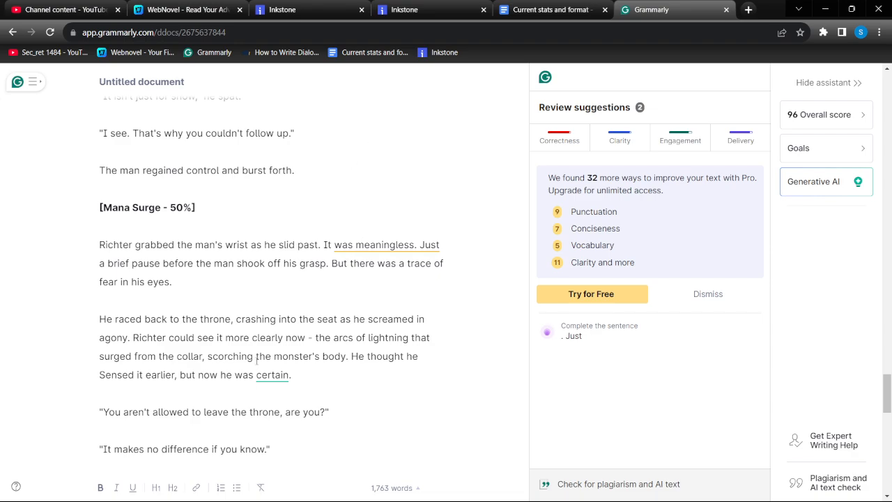
pyautogui.doubleClick(274, 376)
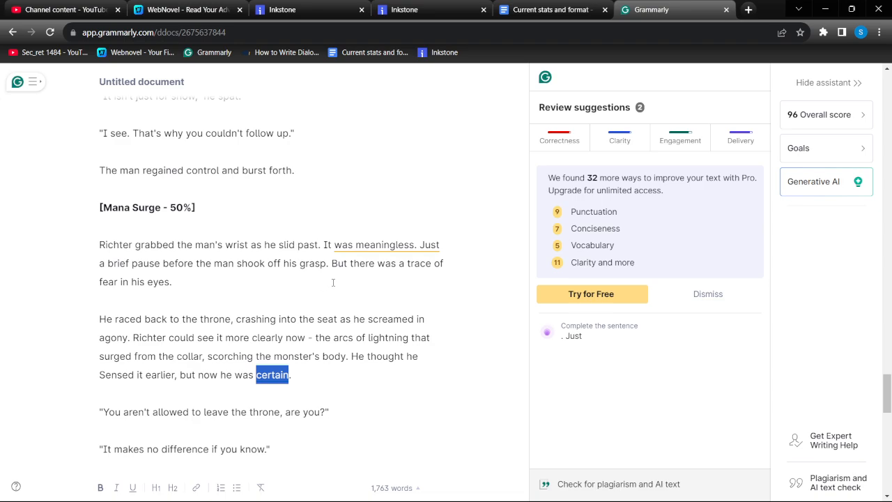
pyautogui.scroll(3, 342, 285)
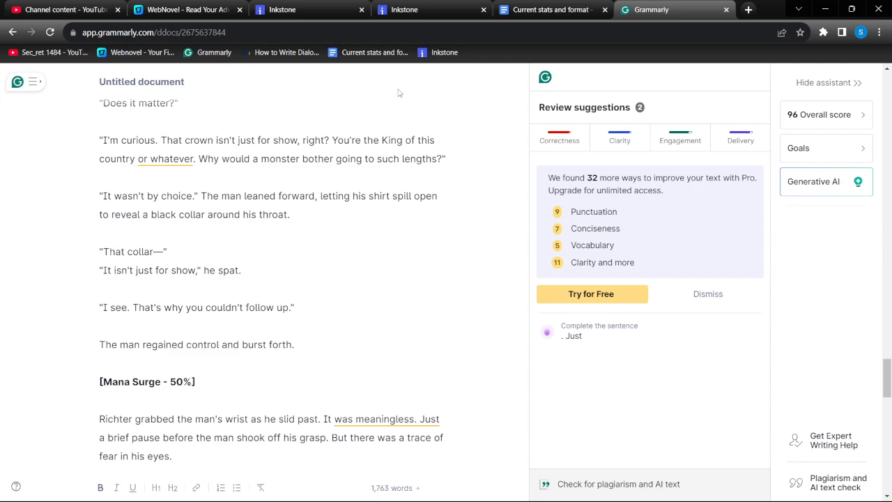
pyautogui.scroll(-10, 399, 93)
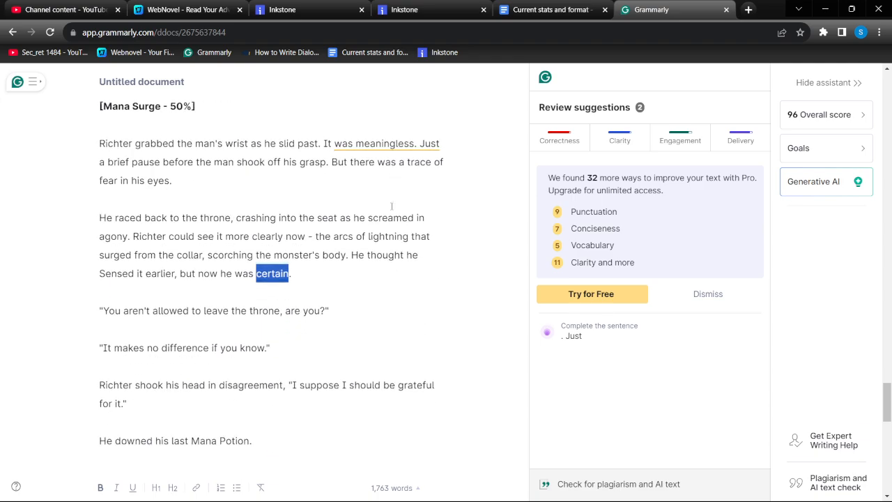
pyautogui.scroll(-6, 344, 216)
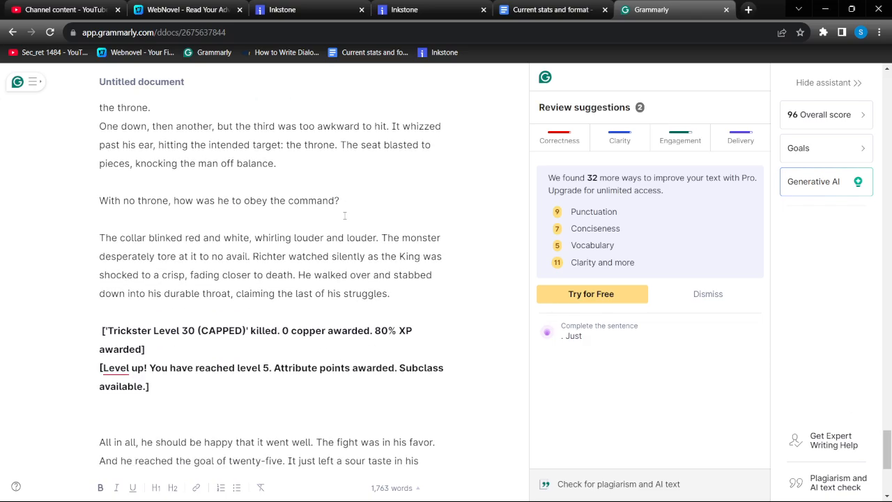
pyautogui.scroll(10, 344, 216)
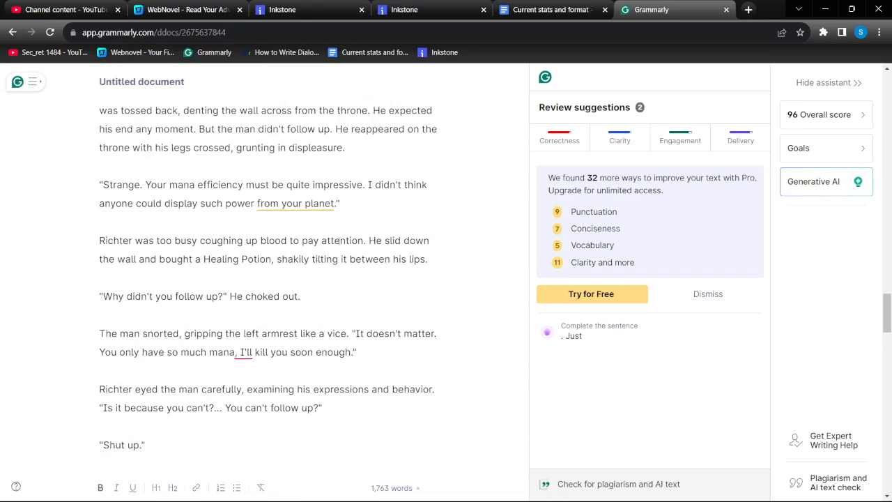
pyautogui.click(236, 353)
pyautogui.write(',')
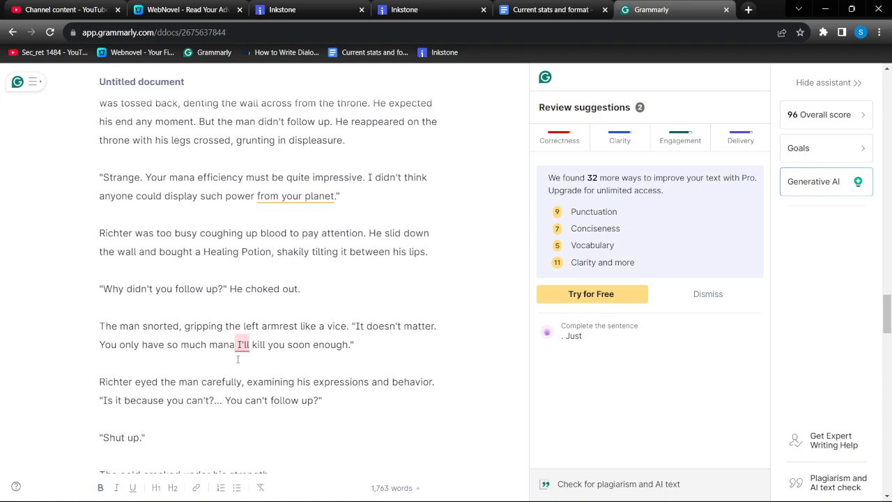
pyautogui.press('BackSpace')
pyautogui.write(';')
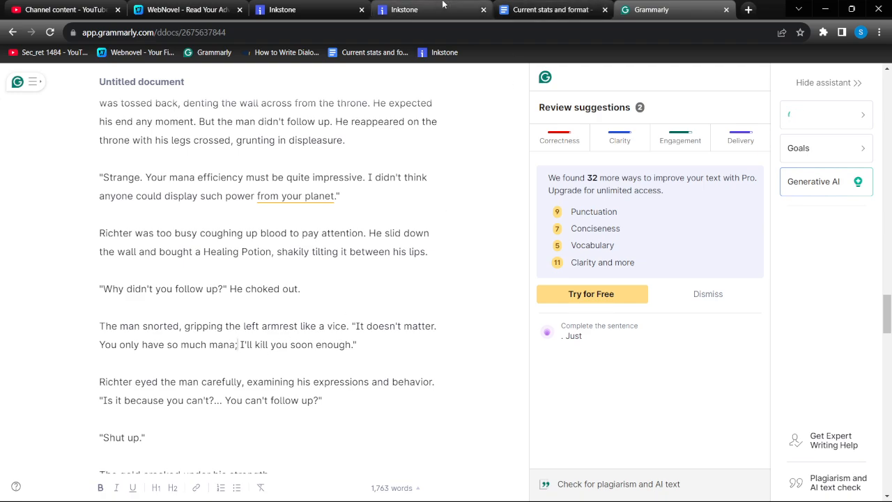
# In the Inkstone chapter, find "I'll", put a semicolon after "mana" before it, and save the chapter update
pyautogui.click(418, 10)
pyautogui.hotkey('ctrl', 'f')
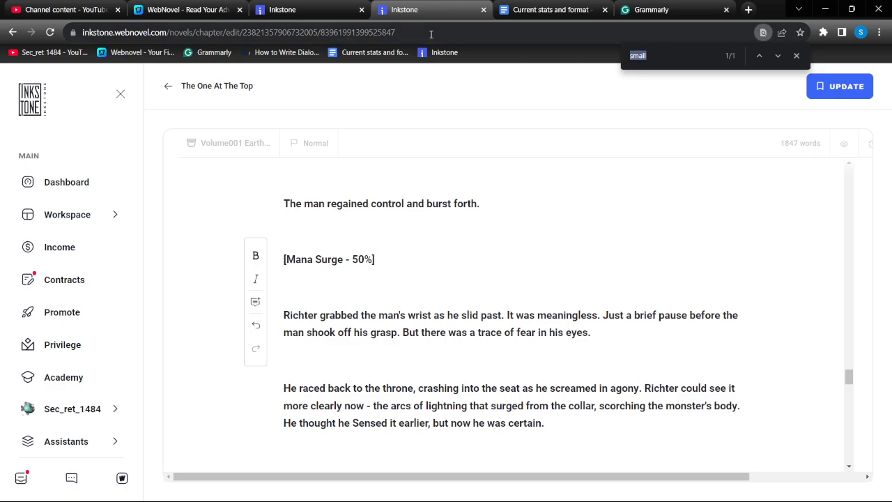
pyautogui.write("I'll")
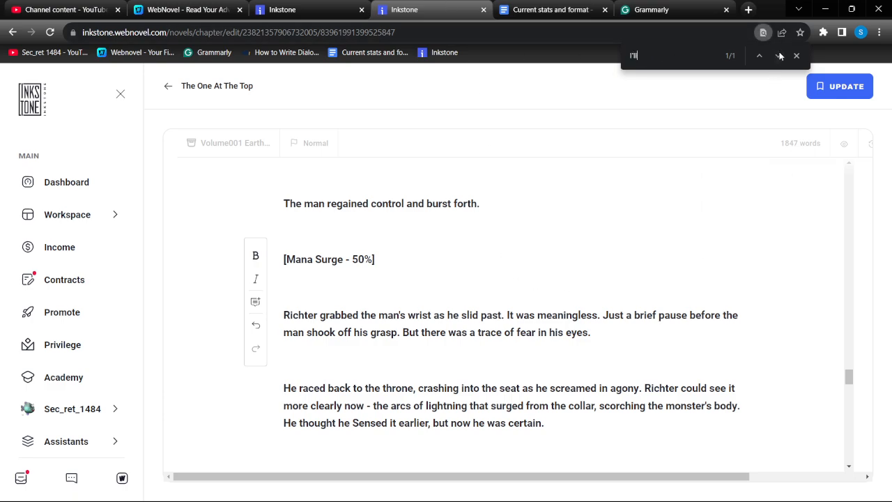
pyautogui.click(780, 55)
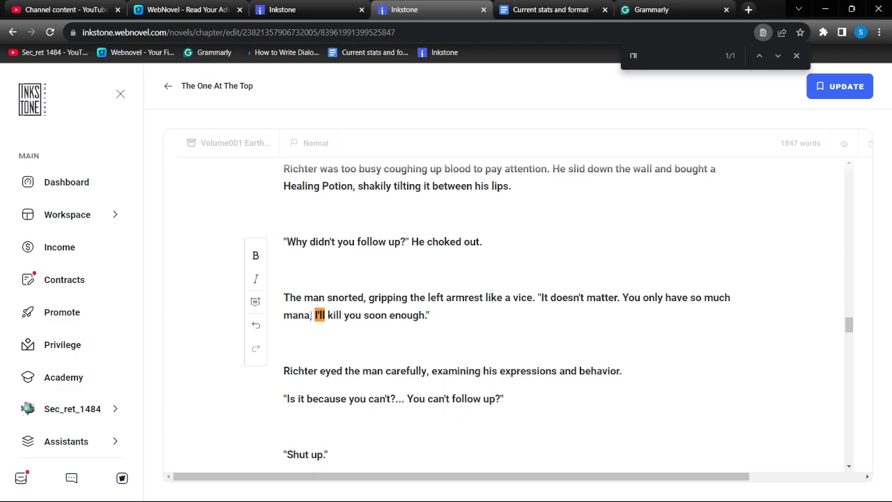
pyautogui.write('\\')
pyautogui.press('BackSpace')
pyautogui.press('BackSpace')
pyautogui.write(';')
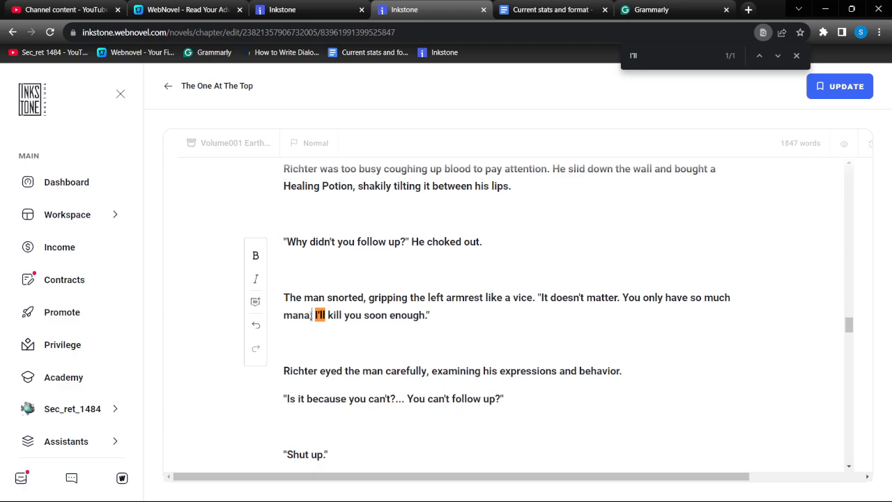
pyautogui.click(815, 82)
# Check Grammarly's flag on "blocking was not the right choice", then find "blocking" in the Inkstone chapter and delete "not" from that sentence
pyautogui.click(651, 10)
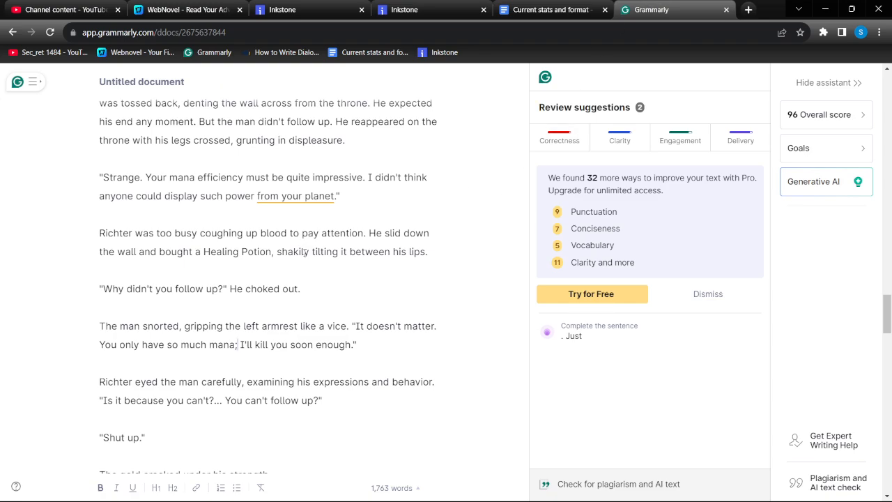
pyautogui.scroll(5, 325, 335)
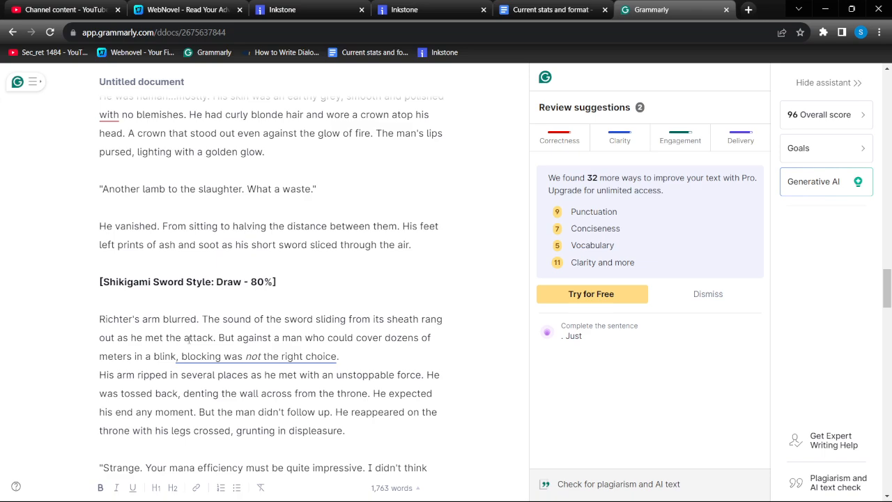
pyautogui.click(411, 10)
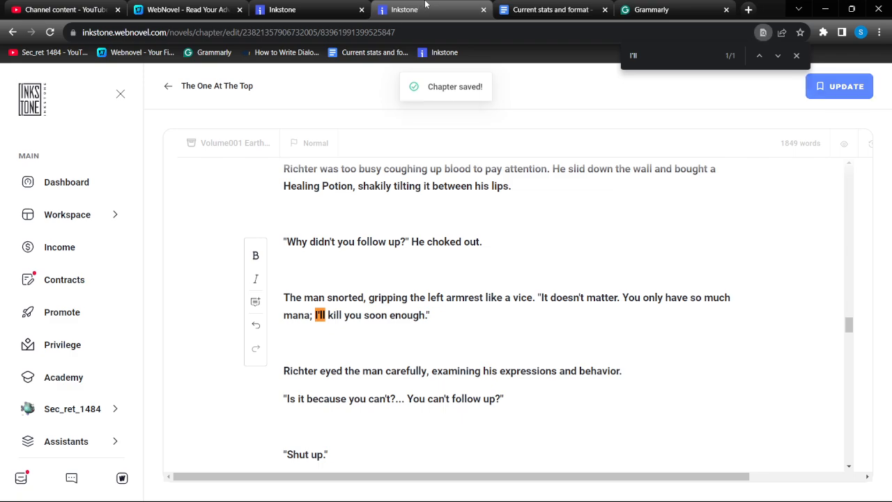
pyautogui.write('blocking')
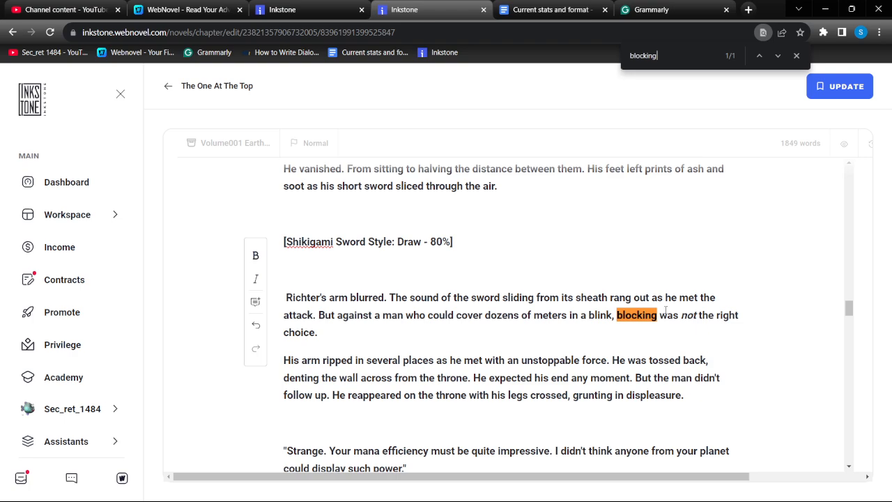
pyautogui.moveTo(681, 314); pyautogui.dragTo(699, 314)
pyautogui.press('BackSpace')
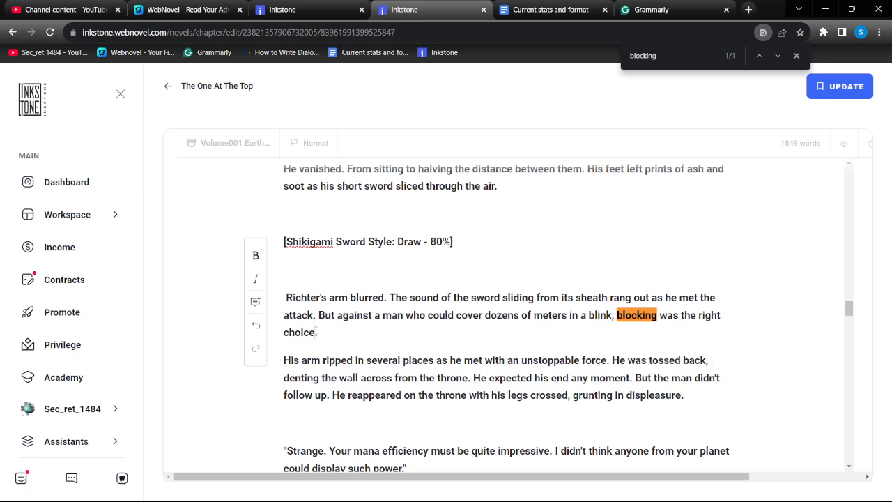
# Replace "the right choice" after "blocking was" with "the wrong choice", setting "wrong" in italics
pyautogui.moveTo(318, 333); pyautogui.dragTo(678, 312)
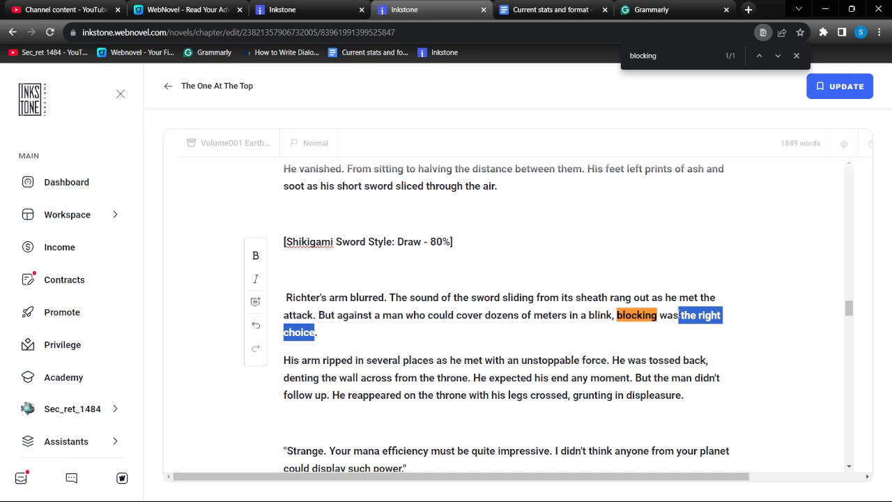
pyautogui.write('the ')
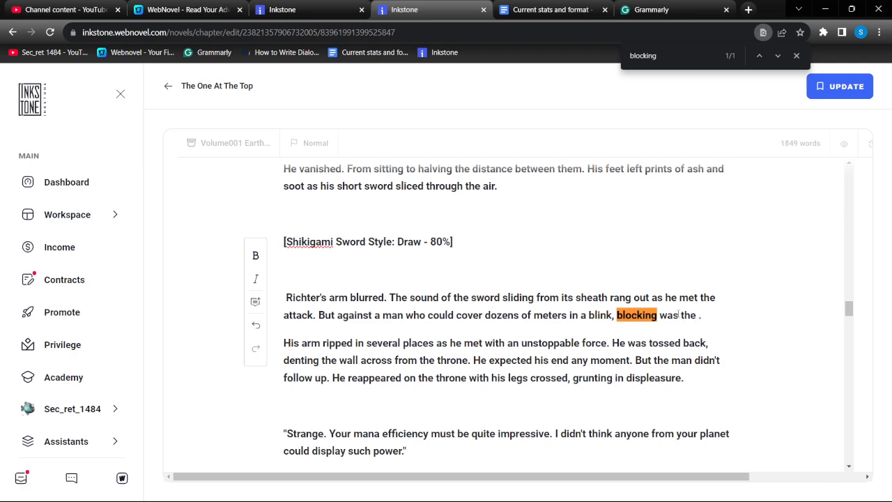
pyautogui.write('wrong')
pyautogui.hotkey('ctrl', 'shift', 'Left')
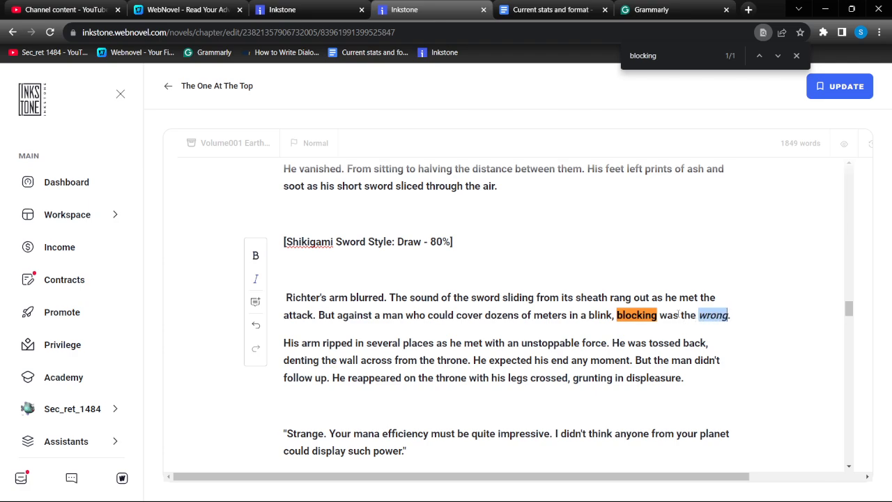
pyautogui.press('Right')
pyautogui.write('choice')
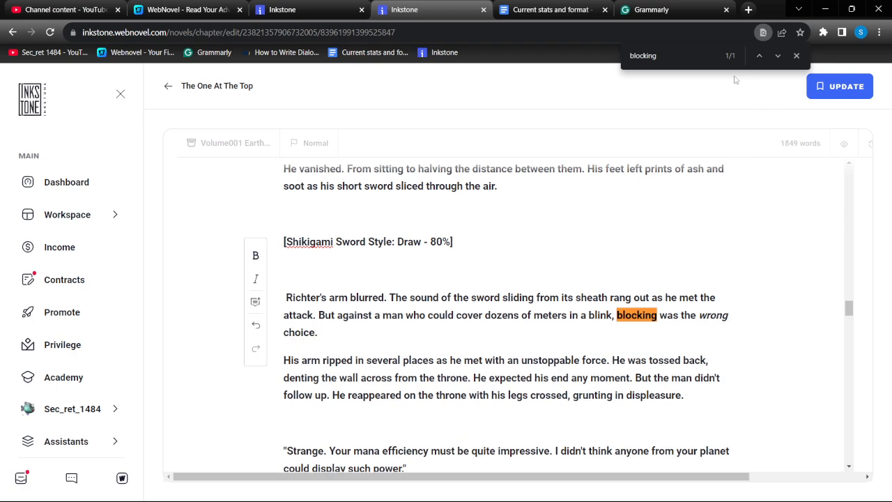
# Switch to Grammarly and put a comma after "smooth and polished", before "with no blemishes"
pyautogui.click(648, 9)
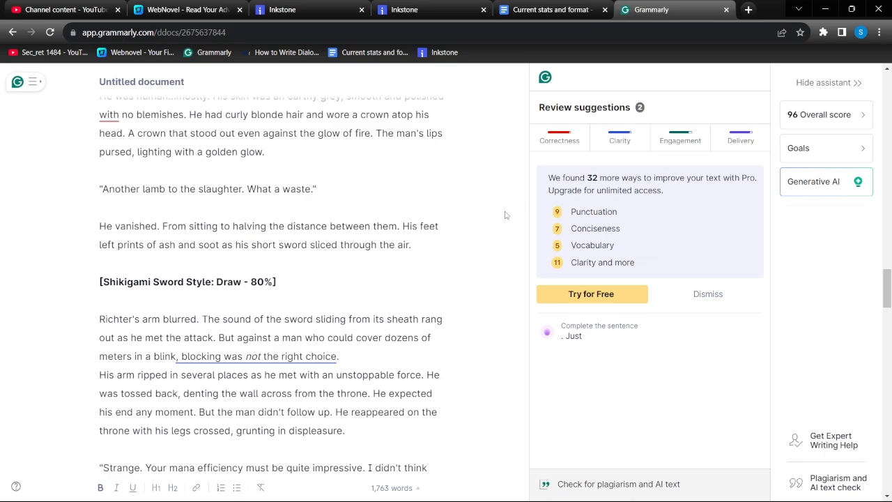
pyautogui.scroll(2, 332, 306)
pyautogui.scroll(2, 332, 306)
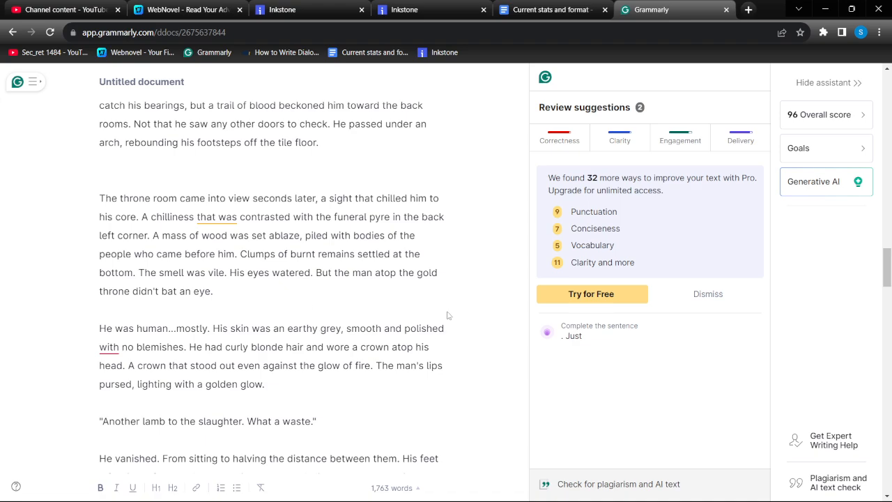
pyautogui.write(',')
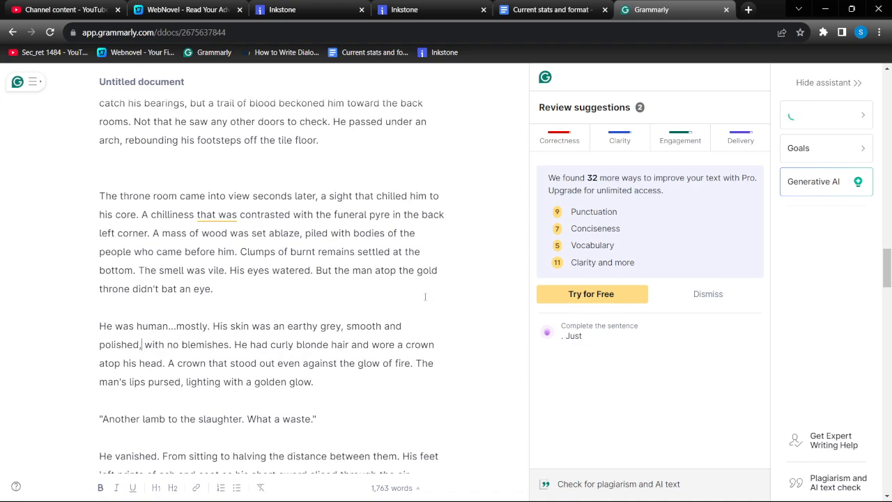
# In the Inkstone chapter, find "polished" and put a comma after it in "gate of polished metal"
pyautogui.click(411, 7)
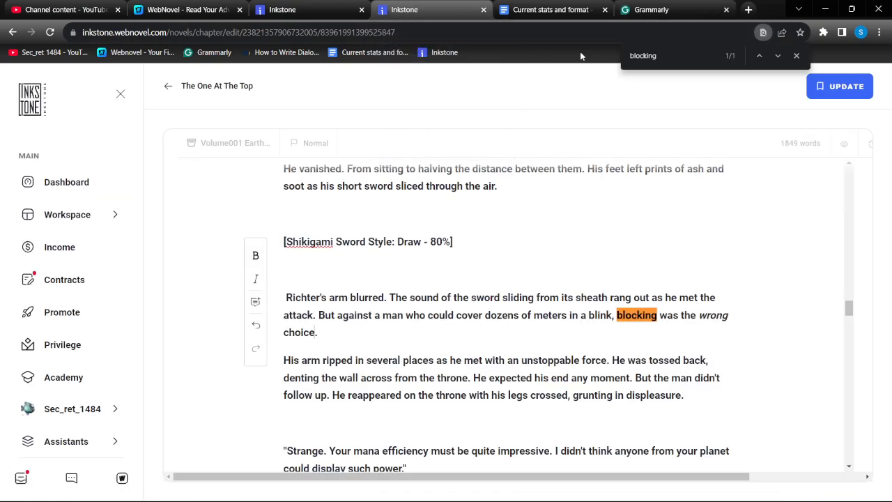
pyautogui.hotkey('ctrl', 'f')
pyautogui.write('pols')
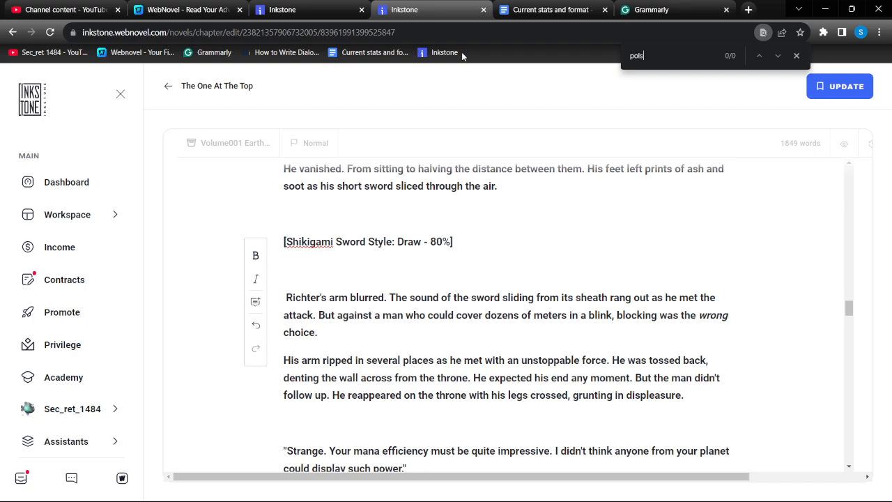
pyautogui.press('BackSpace')
pyautogui.write('ished')
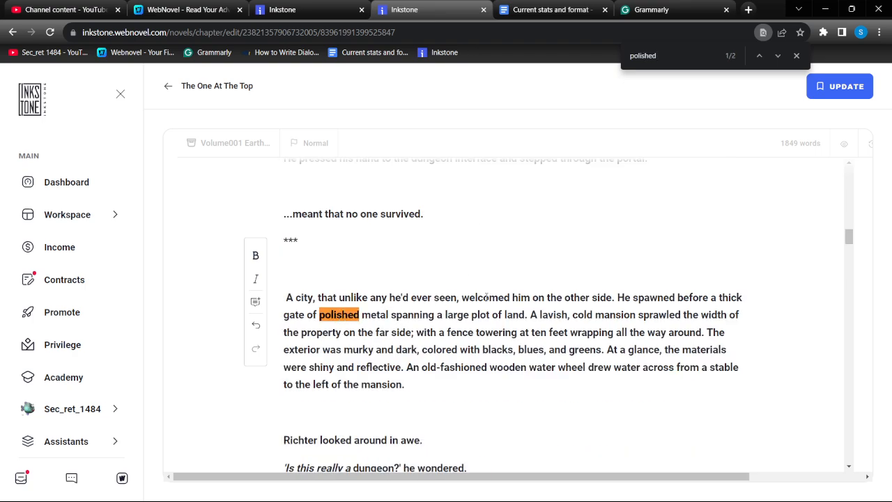
pyautogui.write(',')
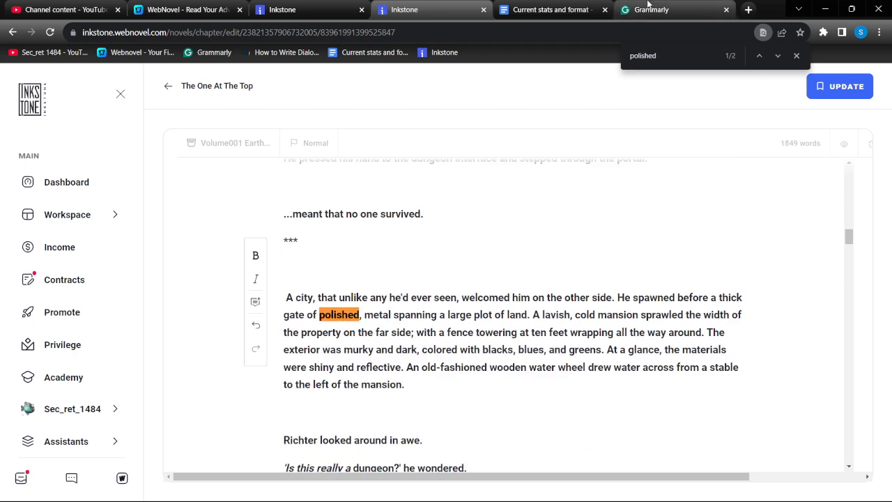
pyautogui.click(648, 8)
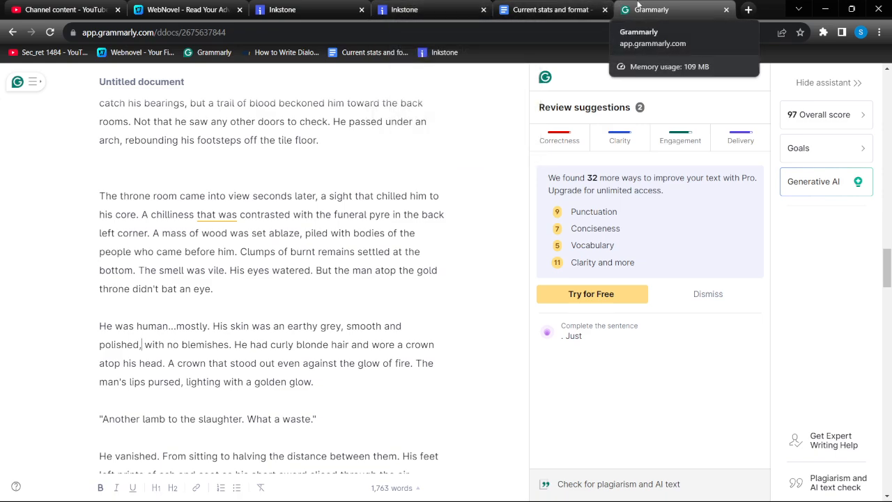
pyautogui.click(427, 9)
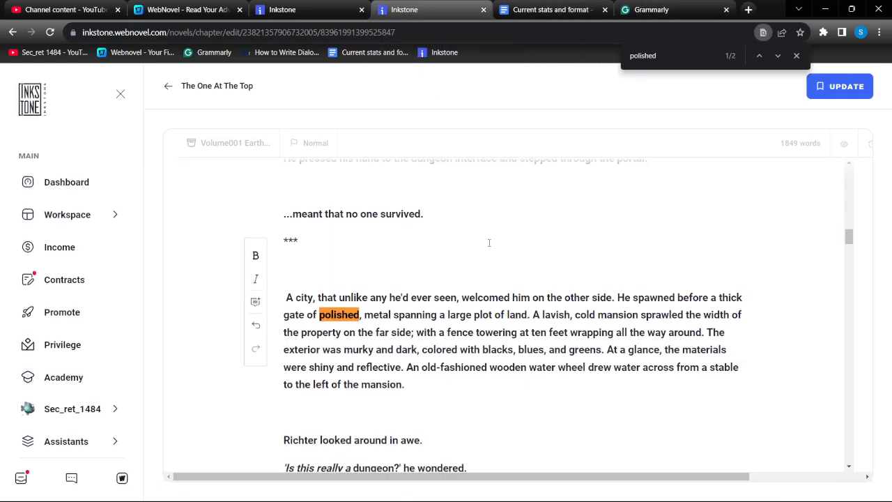
pyautogui.scroll(2, 510, 243)
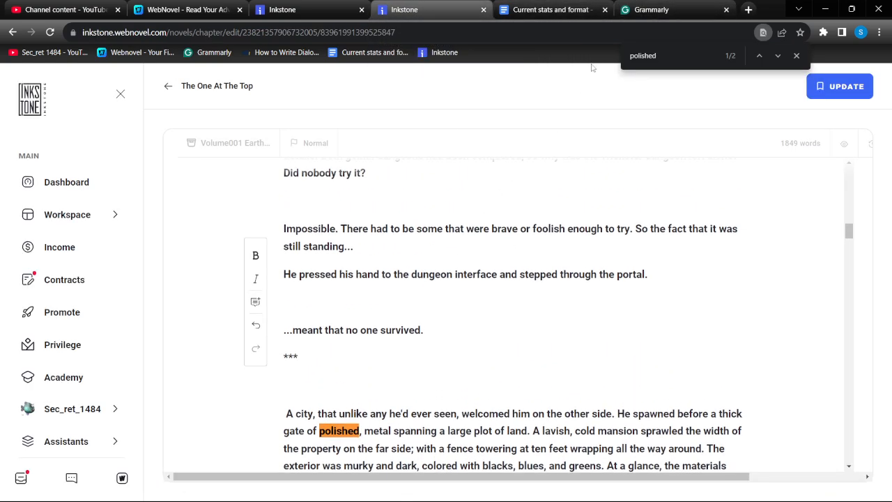
# Check the flagged "that was" in Grammarly, then find it in the Inkstone chapter and delete it before "contrasted with the funeral pyre"
pyautogui.click(651, 9)
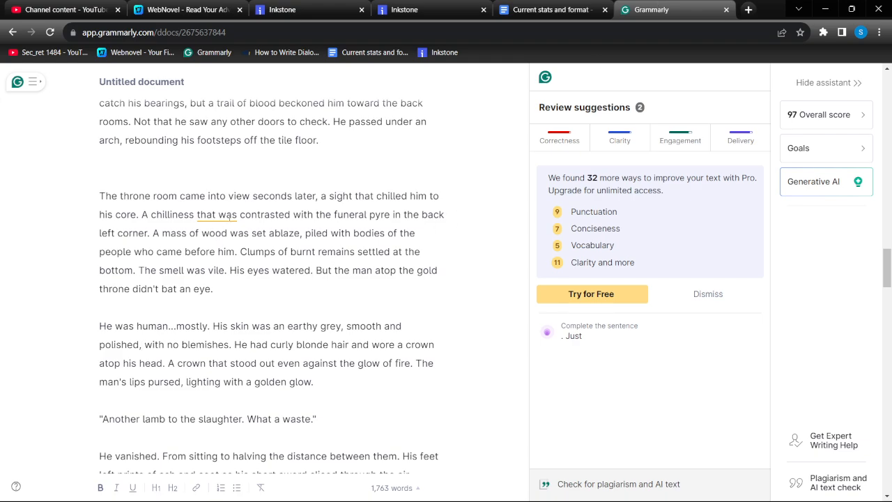
pyautogui.click(427, 9)
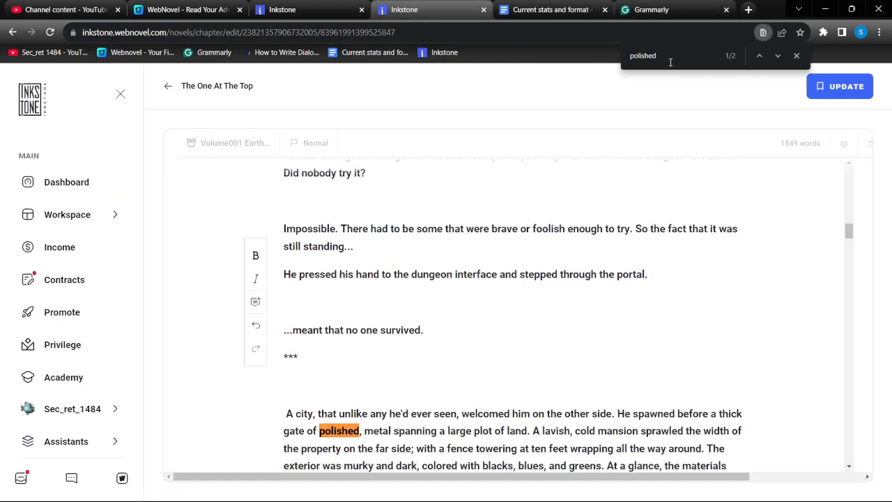
pyautogui.moveTo(671, 62); pyautogui.dragTo(491, 59)
pyautogui.write('tat')
pyautogui.press('BackSpace')
pyautogui.press('BackSpace')
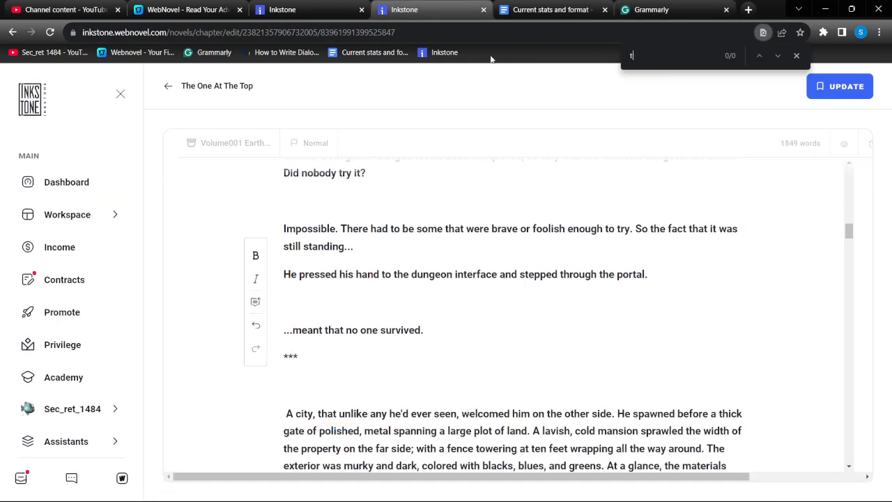
pyautogui.write('hat was')
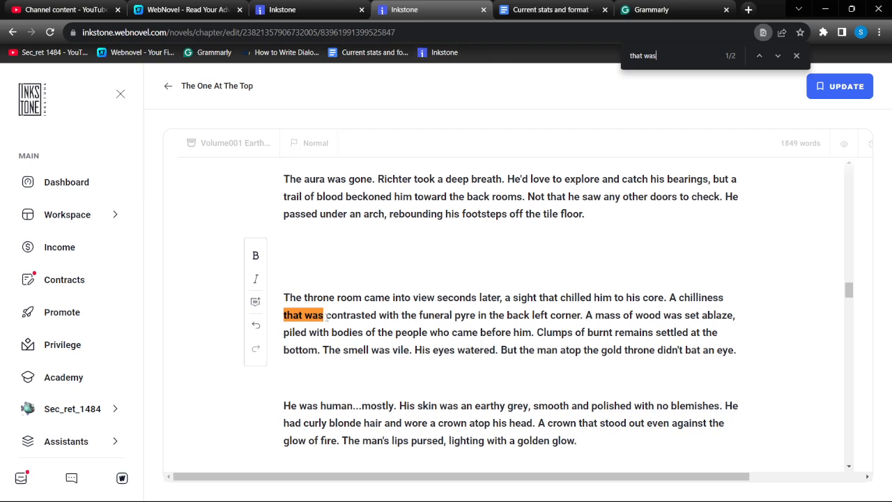
pyautogui.moveTo(327, 317); pyautogui.dragTo(285, 315)
pyautogui.press('BackSpace')
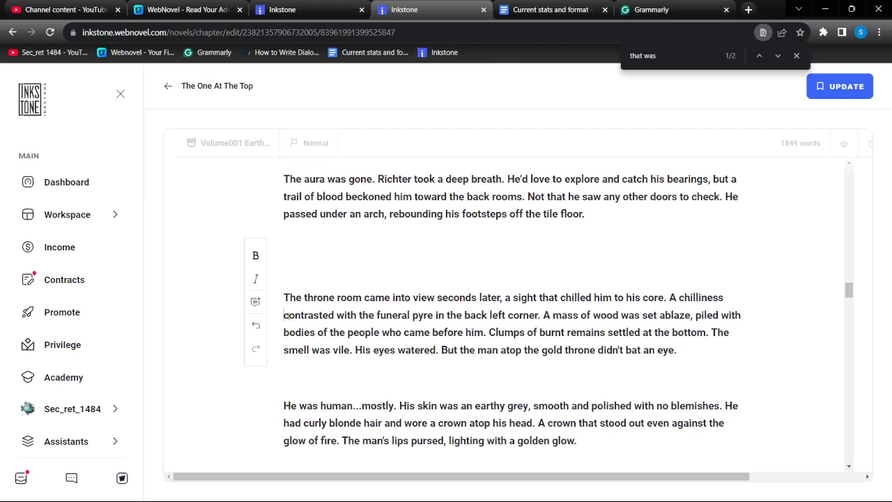
pyautogui.press('BackSpace')
# Switch to Grammarly and delete "that was" between "A chilliness" and "contrasted with the funeral pyre"
pyautogui.click(651, 10)
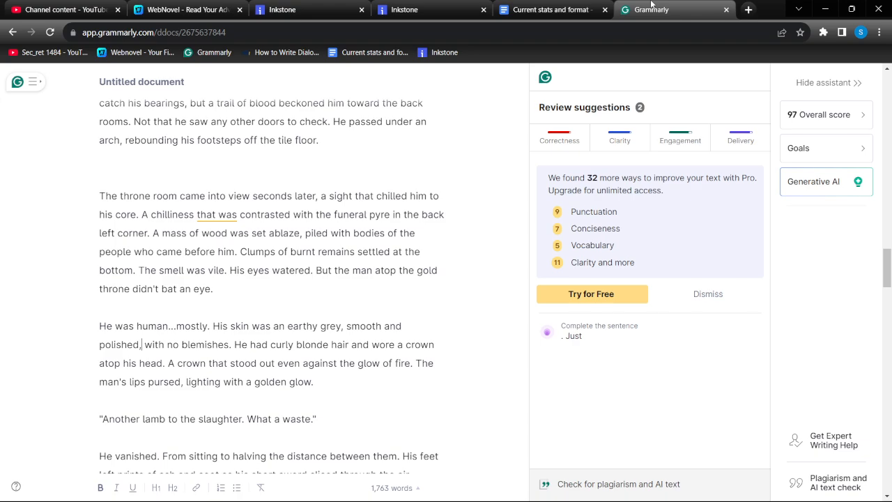
pyautogui.moveTo(238, 219); pyautogui.dragTo(194, 214)
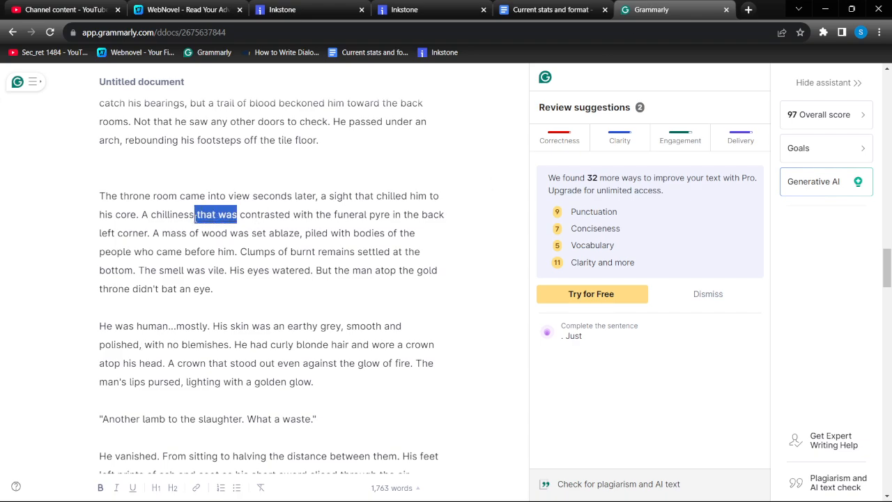
pyautogui.press('BackSpace')
pyautogui.press('BackSpace')
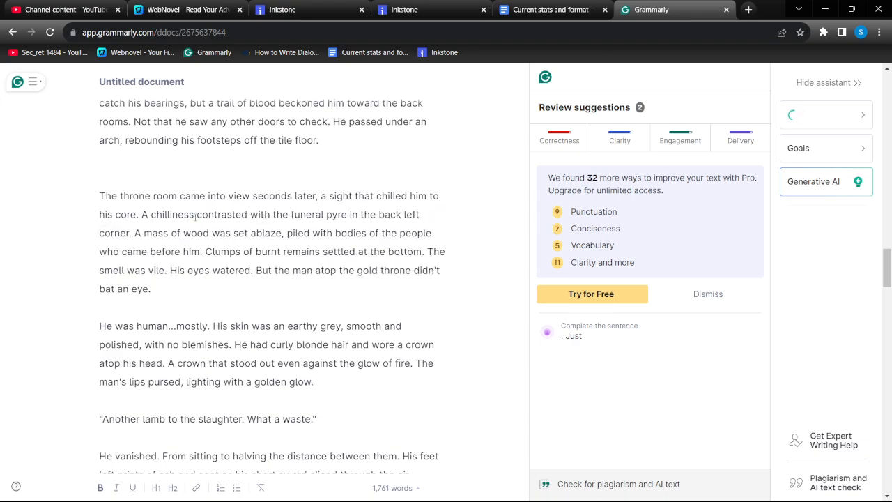
# Put a comma after "brazen" in the phrase "A brazen malicious aura" in the Grammarly document
pyautogui.scroll(3, 275, 235)
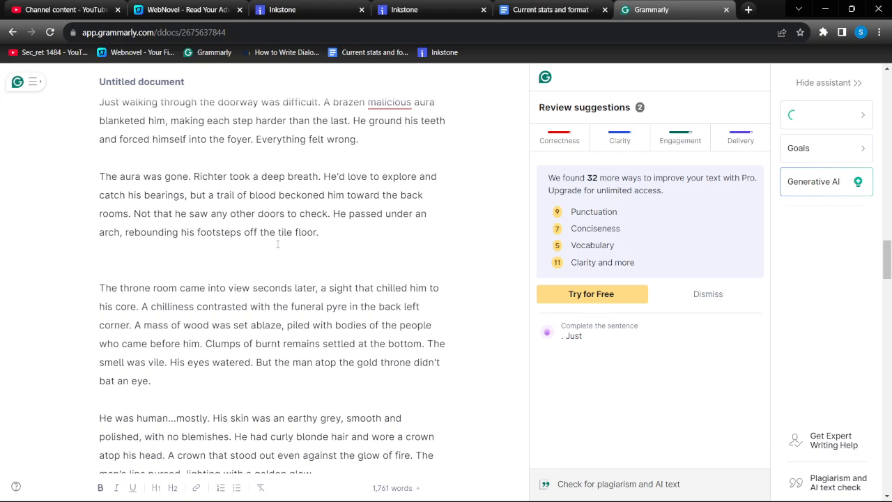
pyautogui.scroll(2, 277, 244)
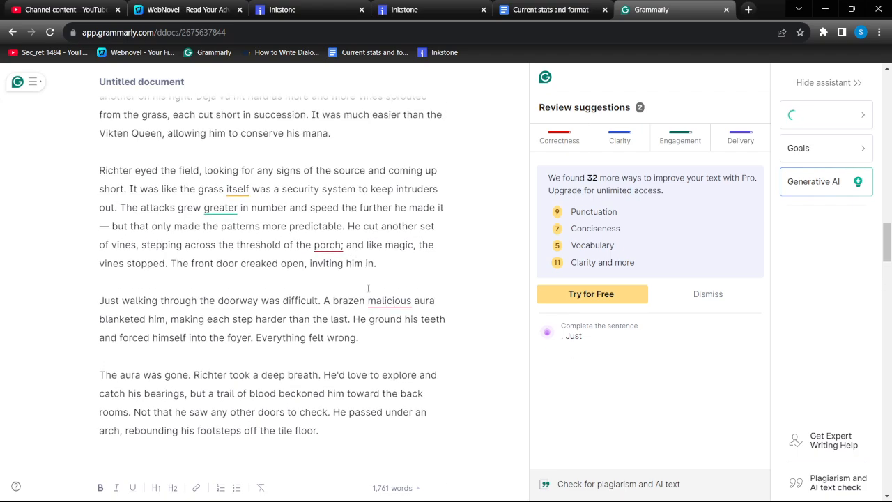
pyautogui.click(367, 291)
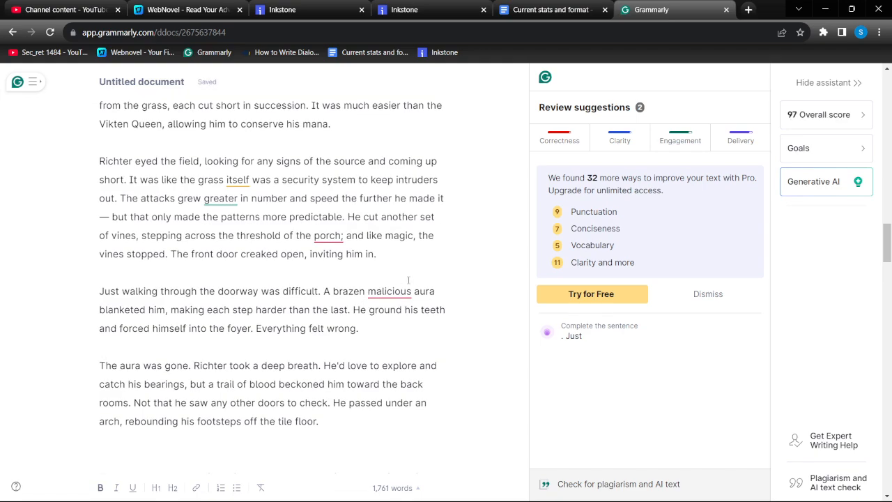
pyautogui.write(',')
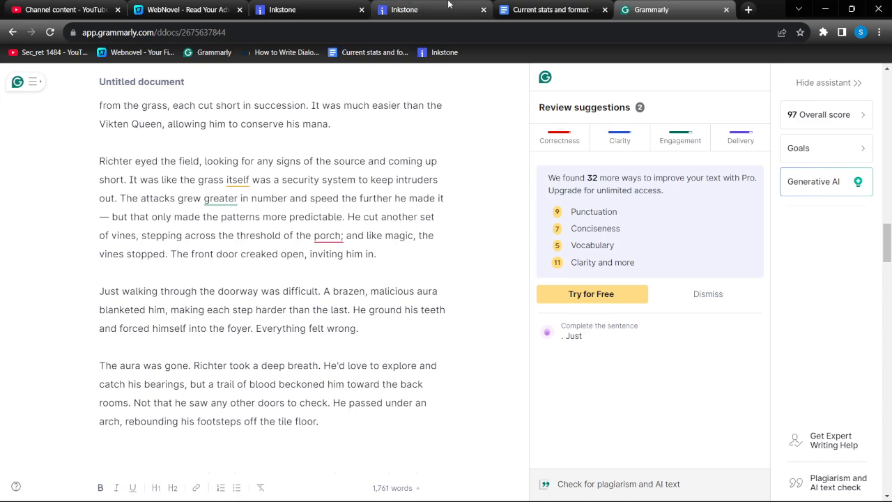
# In the Inkstone chapter, find "greater", delete it from "The attacks grew greater in number", and return to Grammarly
pyautogui.click(418, 9)
pyautogui.write('greater')
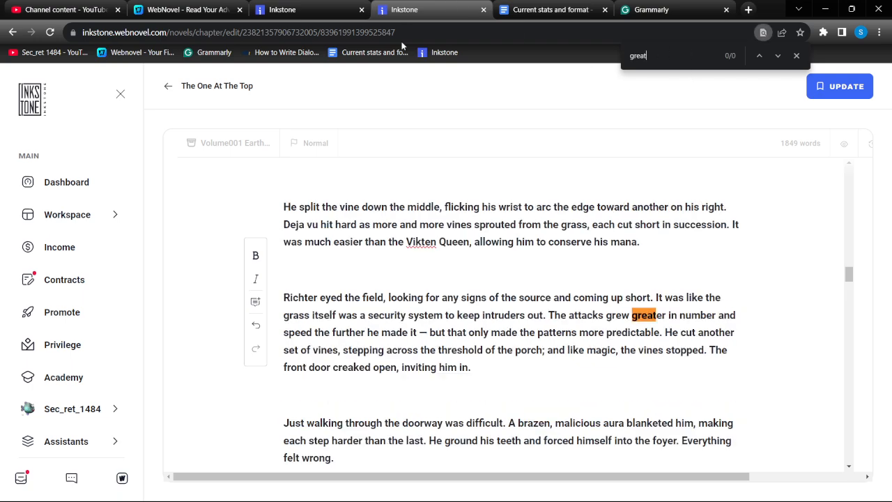
pyautogui.doubleClick(643, 317)
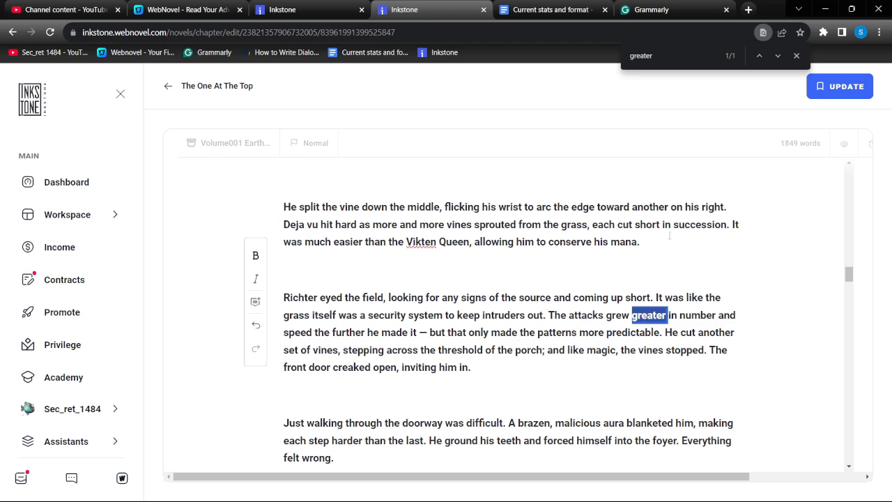
pyautogui.press('BackSpace')
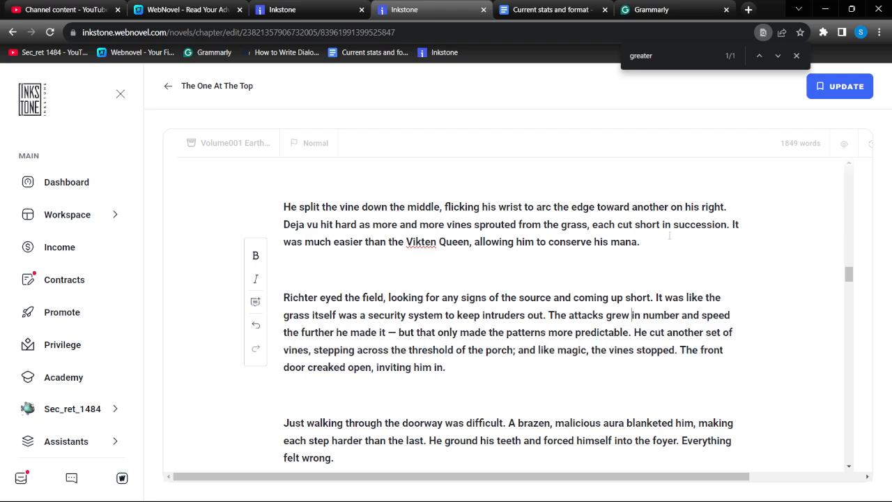
pyautogui.click(680, 7)
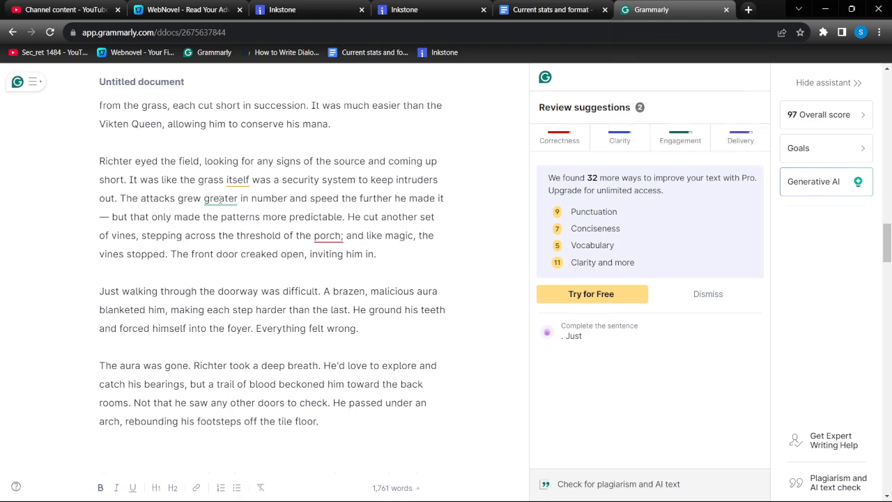
# Delete "greater" from "The attacks grew greater in number" and replace the semicolon after "porch" with a comma in the Grammarly document
pyautogui.doubleClick(213, 198)
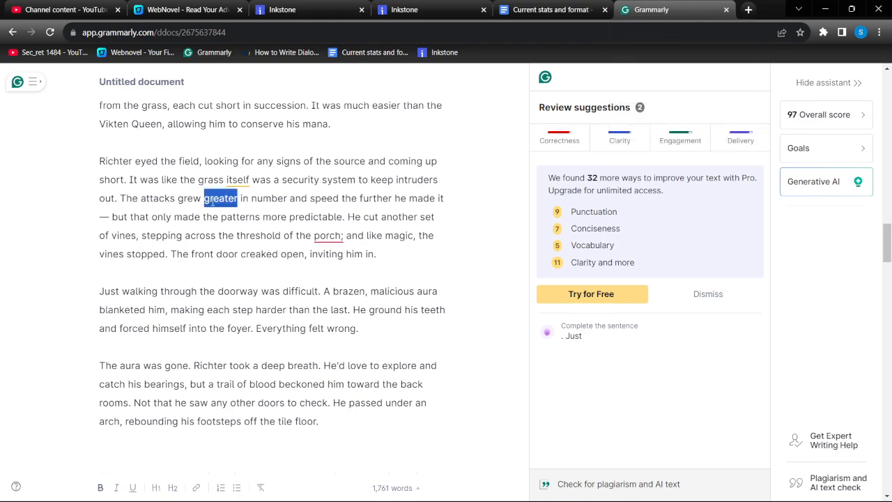
pyautogui.press('BackSpace')
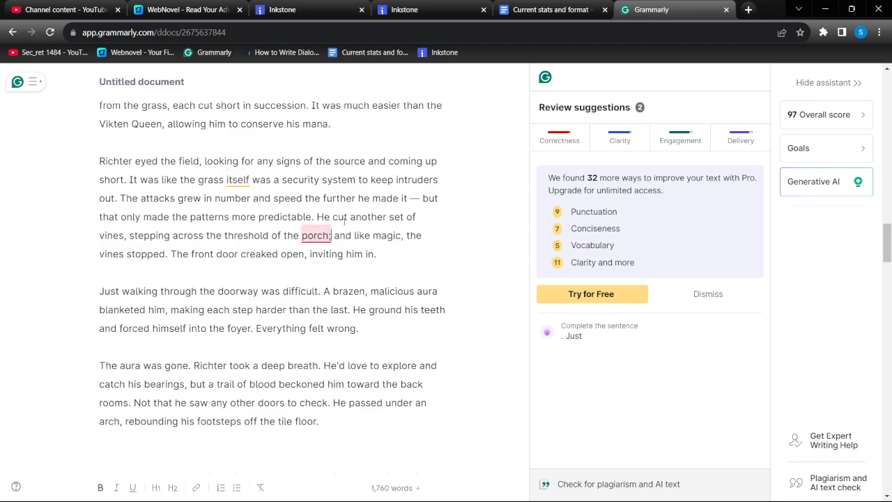
pyautogui.press('BackSpace')
pyautogui.write(',')
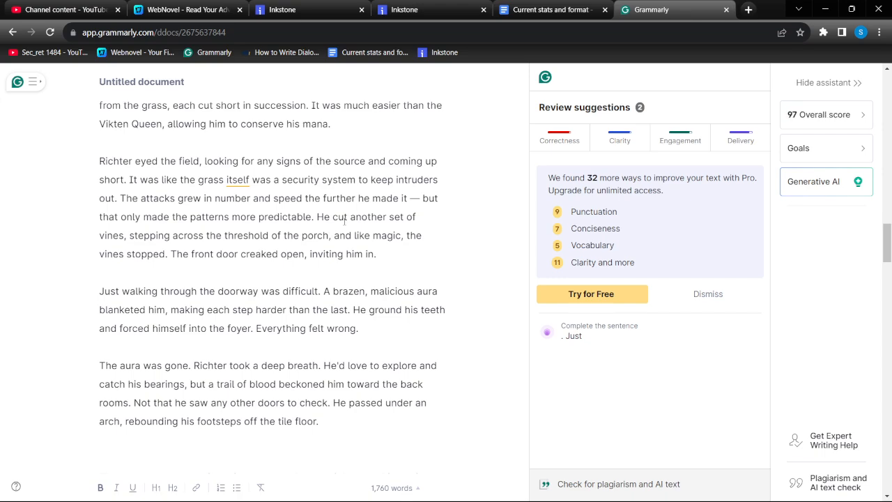
# Switch to the Inkstone chapter, find "porch", and replace the semicolon after it with a comma
pyautogui.click(410, 9)
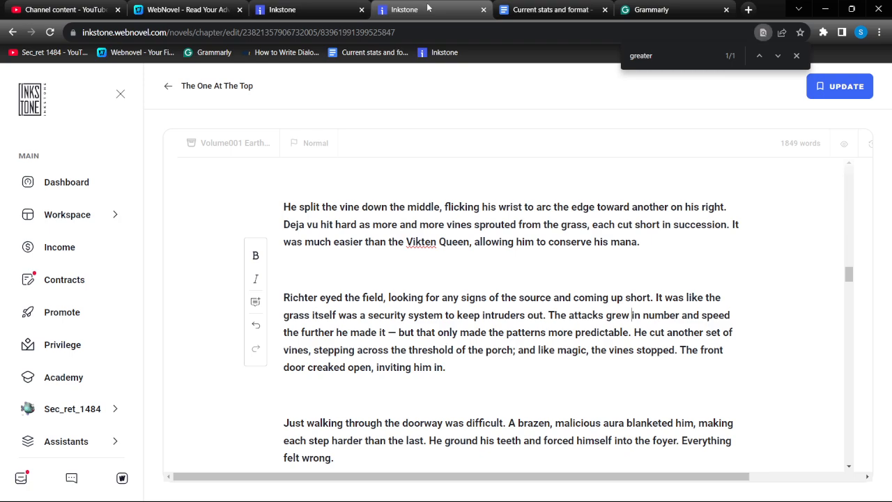
pyautogui.write('porch')
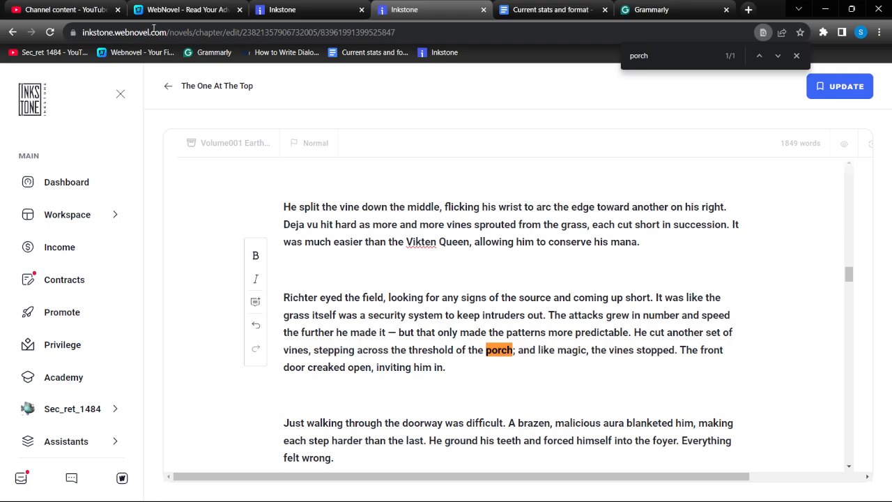
pyautogui.click(517, 352)
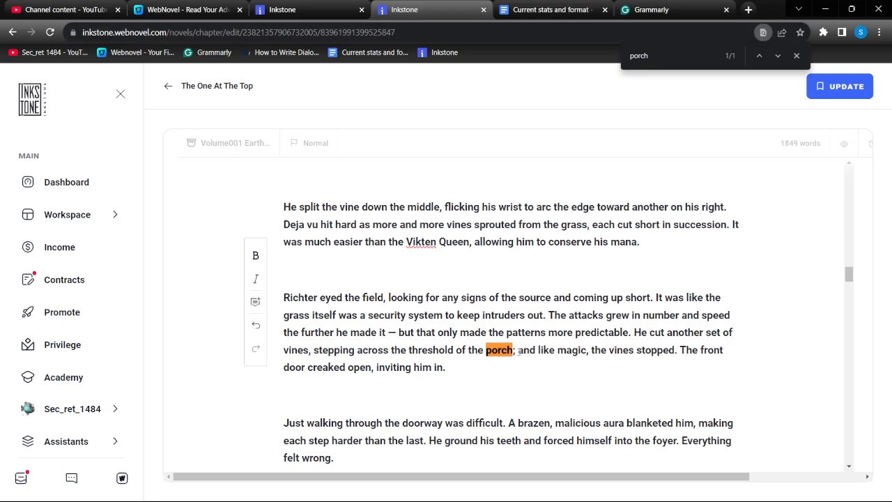
pyautogui.press('BackSpace')
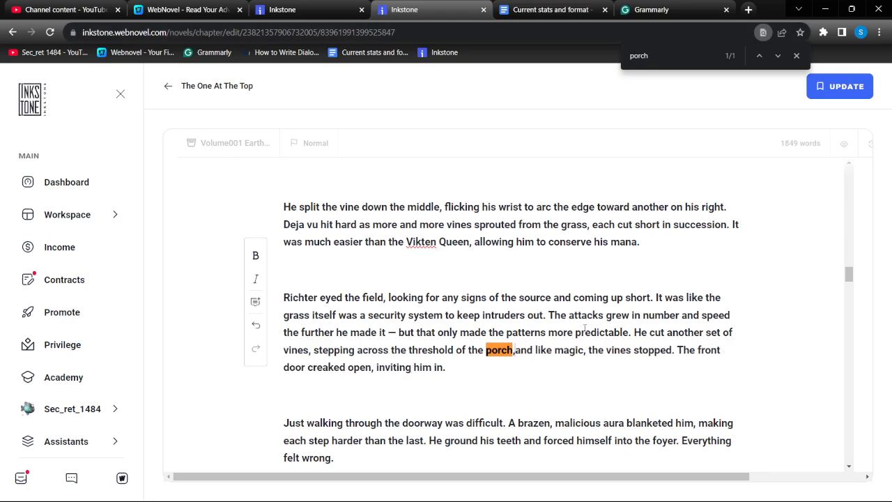
pyautogui.write(',')
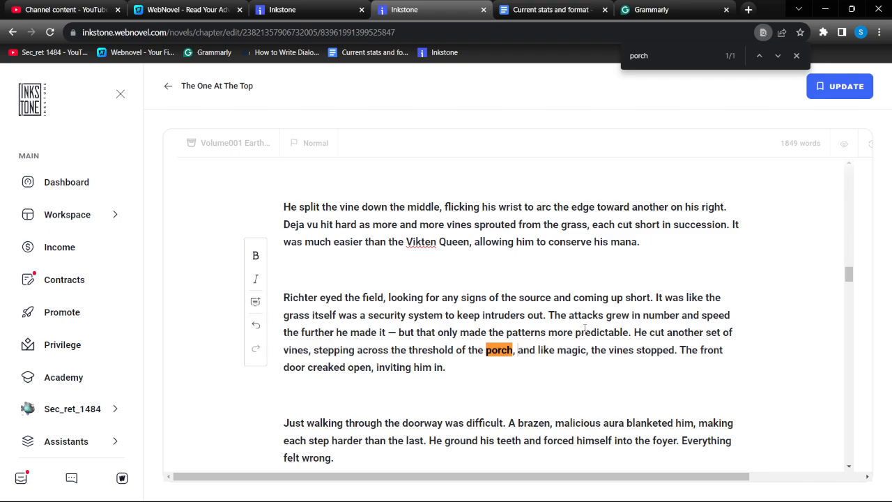
# Switch to Grammarly and delete "that" from "He realized that he knew little about what a dungeon was"
pyautogui.click(662, 9)
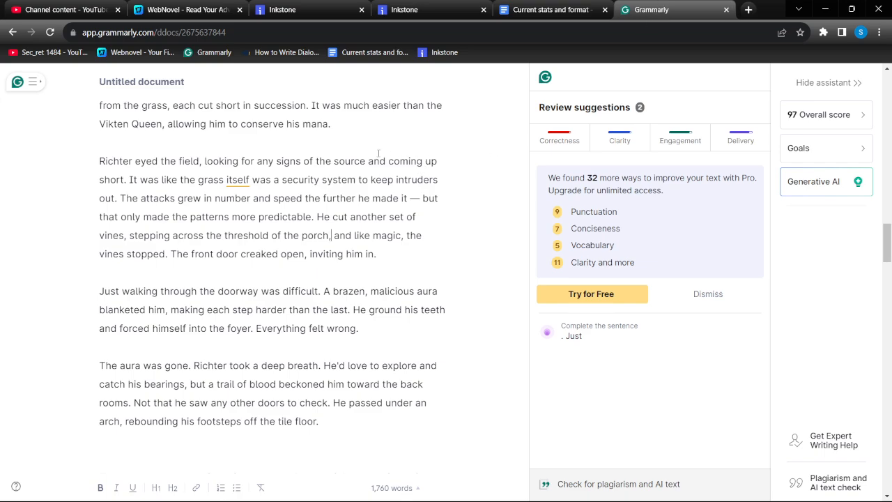
pyautogui.scroll(3, 319, 238)
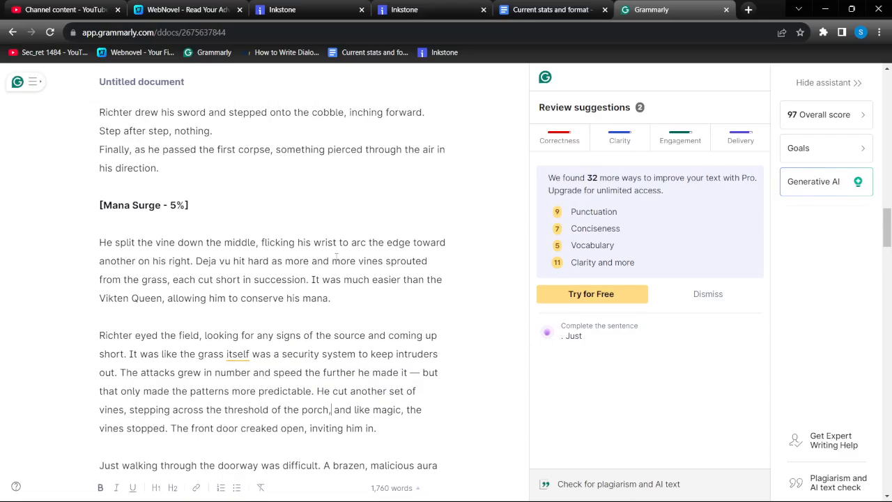
pyautogui.scroll(-5, 371, 327)
pyautogui.scroll(7, 334, 301)
pyautogui.scroll(2, 334, 301)
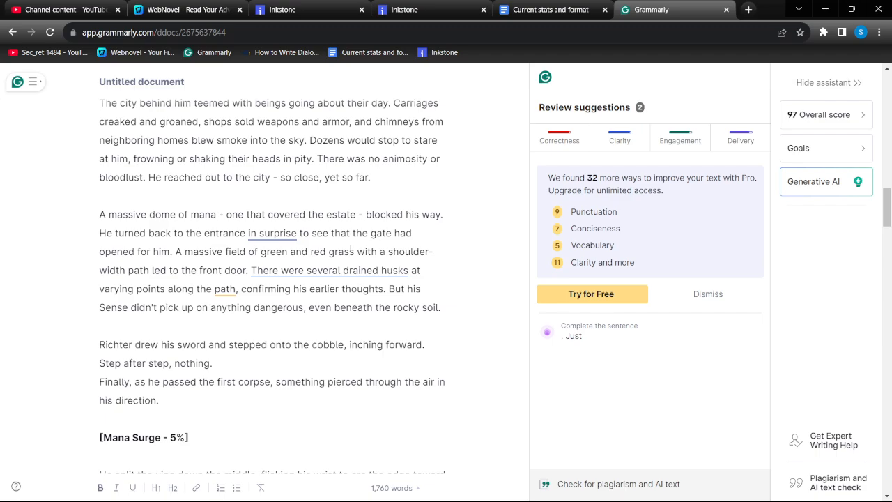
pyautogui.scroll(5, 277, 234)
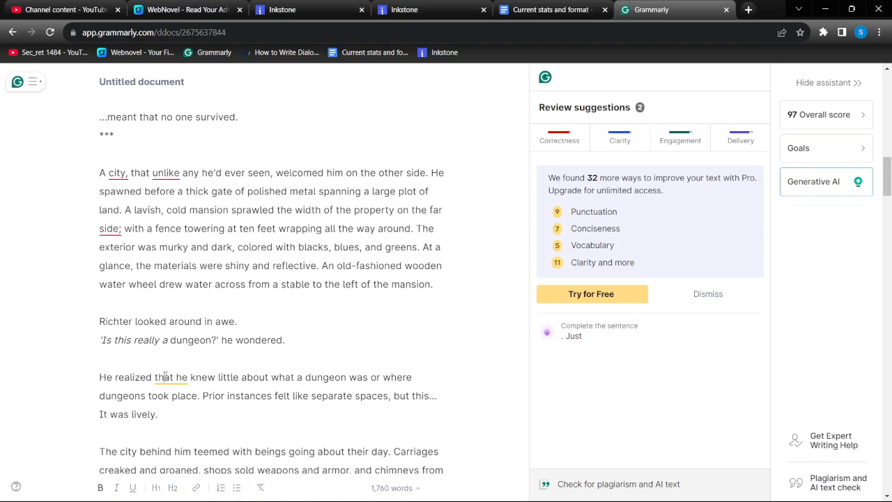
pyautogui.doubleClick(165, 377)
pyautogui.press('BackSpace')
pyautogui.scroll(-1, 166, 375)
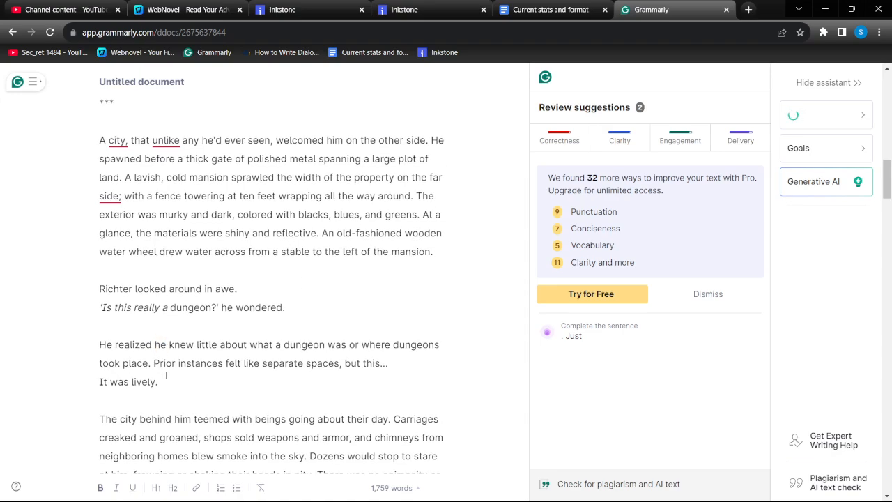
# Change "He turned back to the entrance in surprise to see" to "He turned back to the entrance, surprised to see" in the Grammarly document
pyautogui.scroll(2, 165, 375)
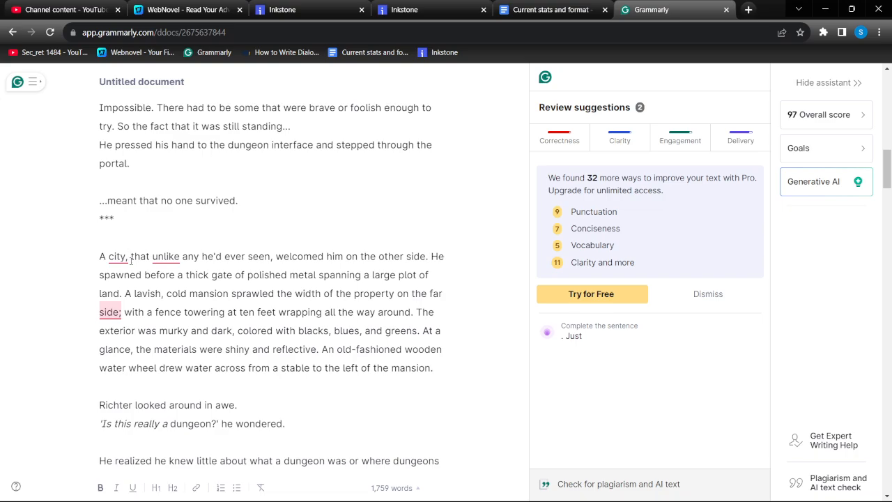
pyautogui.scroll(-5, 121, 244)
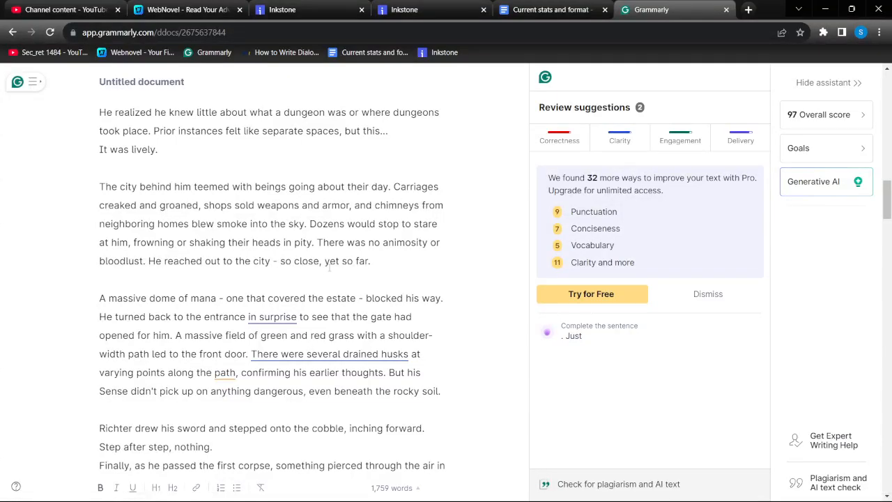
pyautogui.moveTo(298, 317); pyautogui.dragTo(248, 316)
pyautogui.press('BackSpace')
pyautogui.press('BackSpace')
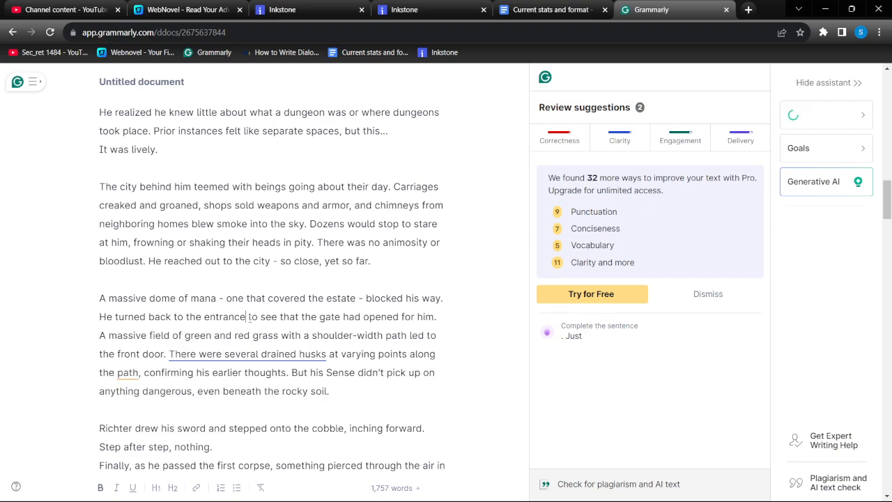
pyautogui.write(', surp')
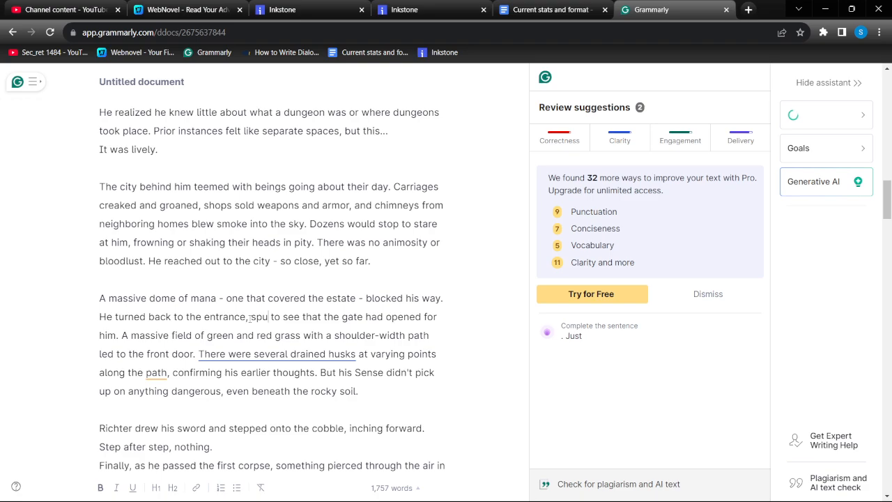
pyautogui.write('rsied')
pyautogui.press('BackSpace')
pyautogui.press('BackSpace')
pyautogui.press('BackSpace')
pyautogui.press('BackSpace')
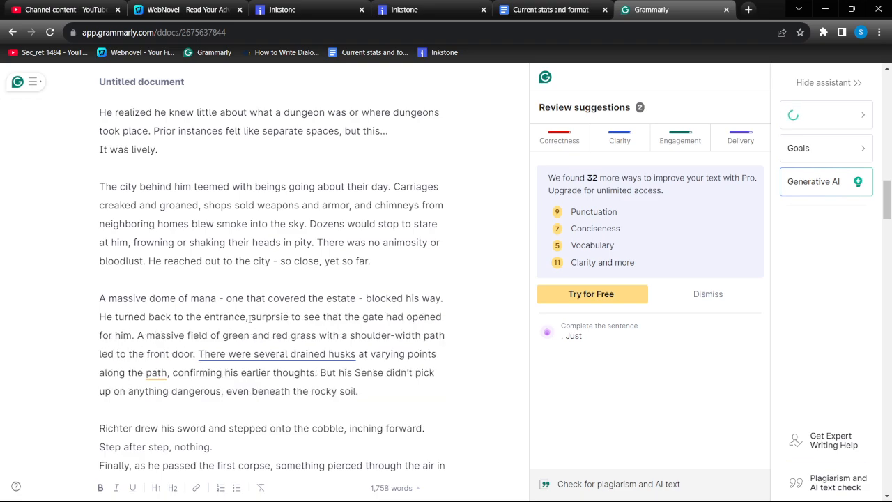
pyautogui.write('ised')
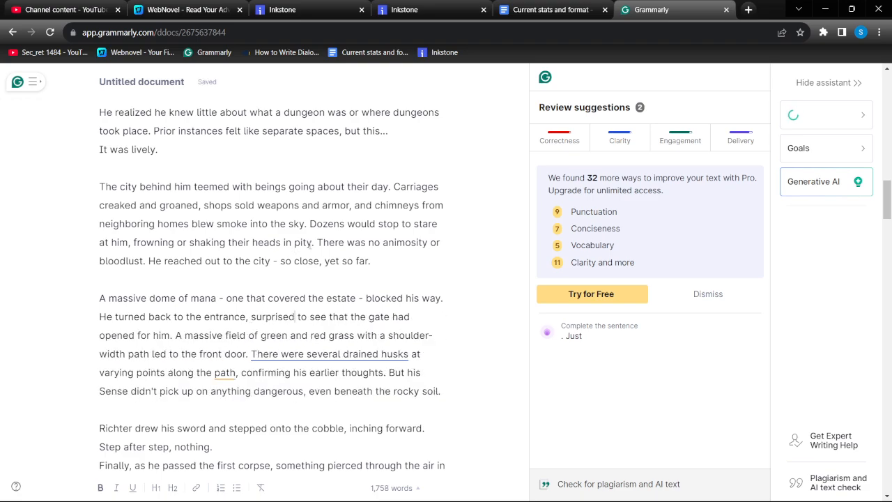
# In the Inkstone chapter, find "in surprise" and reword the phrase as "the entrance, surprised to see that the gate had opened"
pyautogui.click(418, 9)
pyautogui.write('in sup')
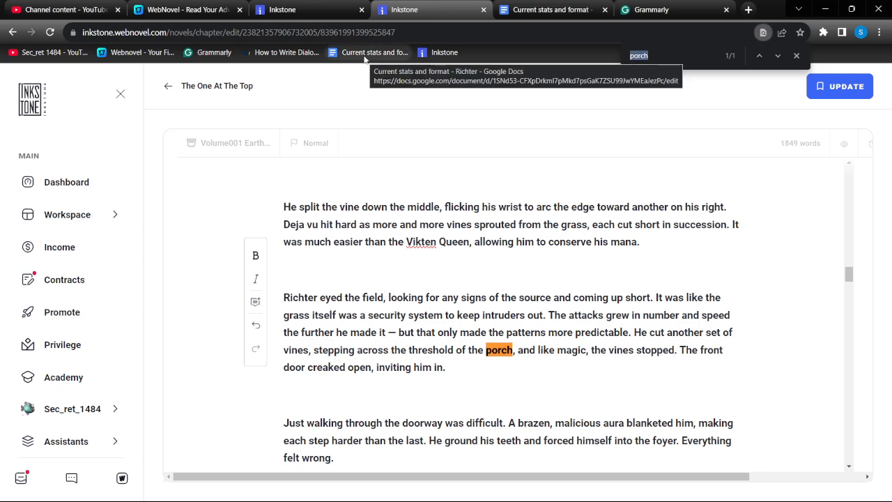
pyautogui.press('BackSpace')
pyautogui.write('rprise')
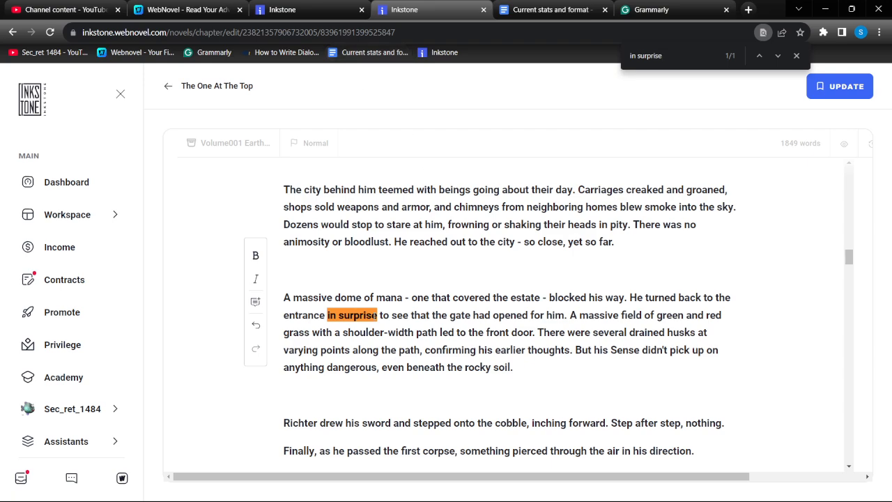
pyautogui.moveTo(377, 314); pyautogui.dragTo(326, 314)
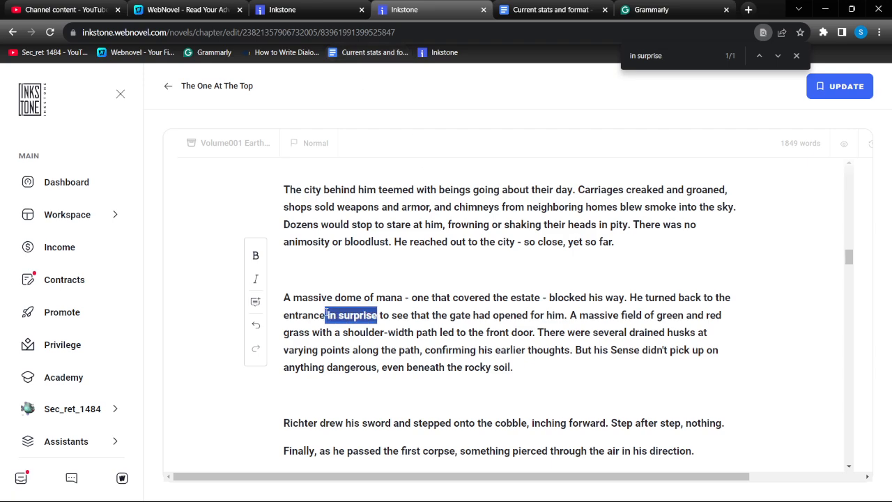
pyautogui.press('BackSpace')
pyautogui.write(', surprise')
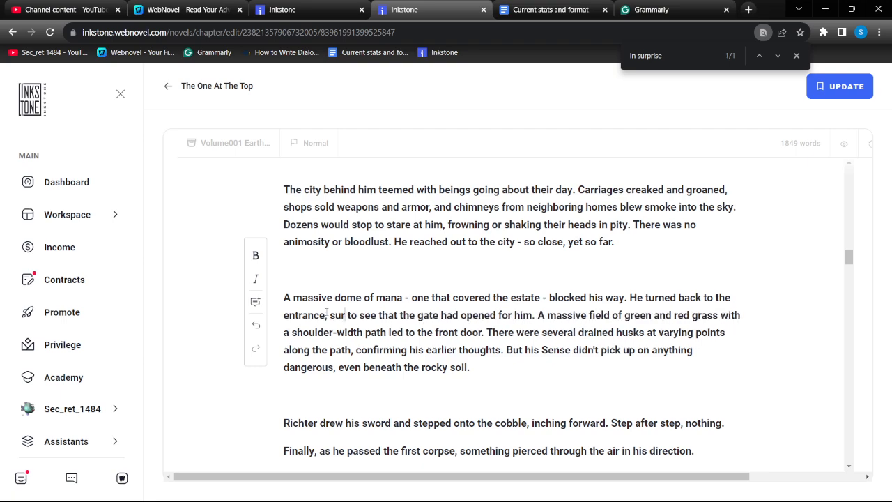
pyautogui.write('d')
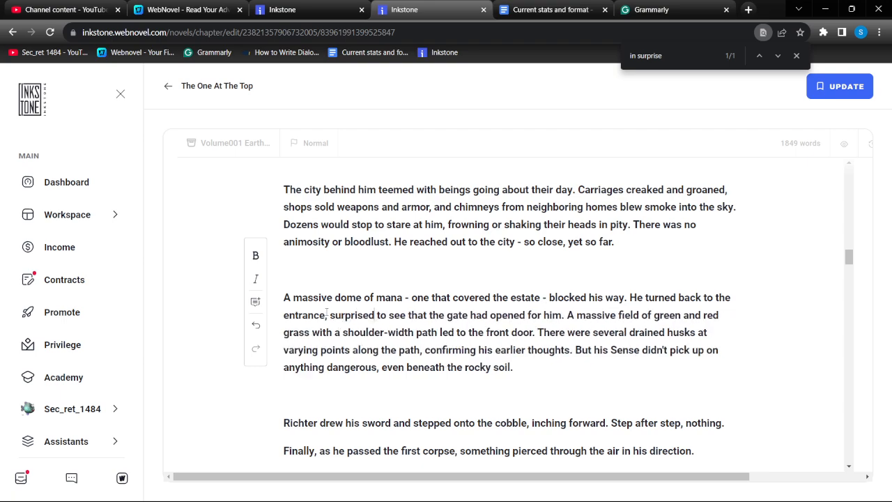
# Switch to Grammarly and reword "but now he was certain" as "but now it was confirmed" in the paragraph about the lightning collar
pyautogui.click(677, 7)
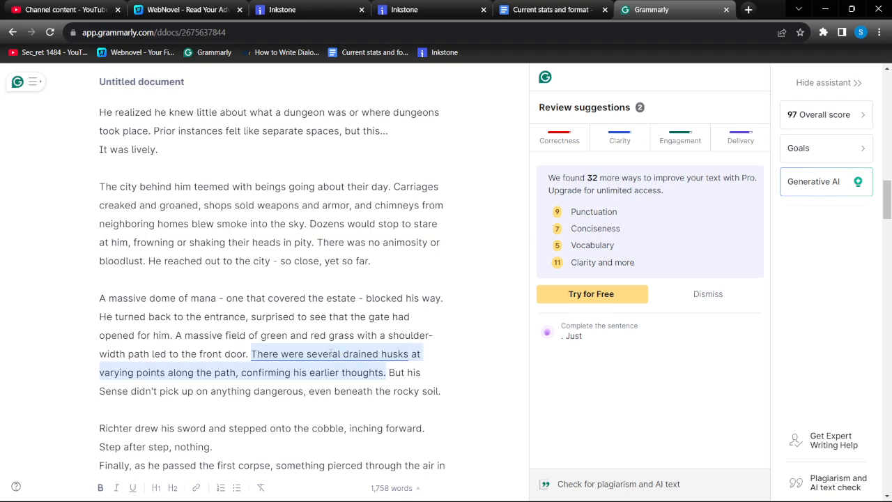
pyautogui.scroll(-5, 330, 354)
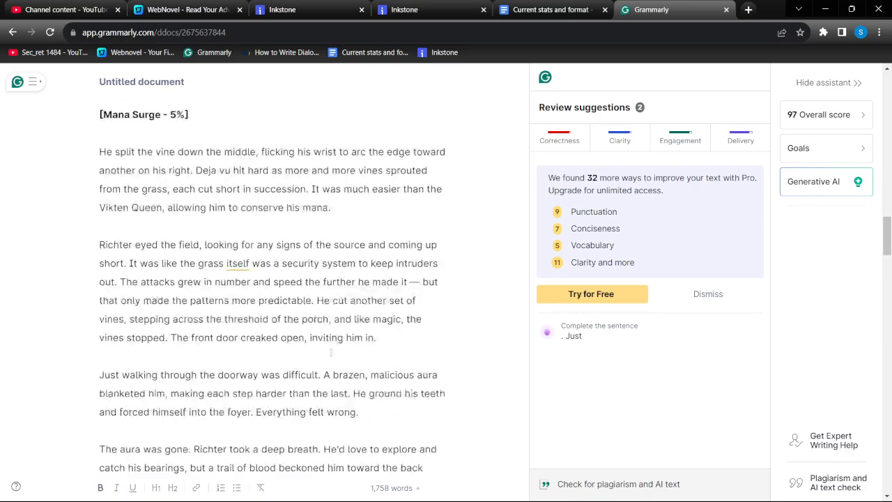
pyautogui.scroll(-11, 330, 354)
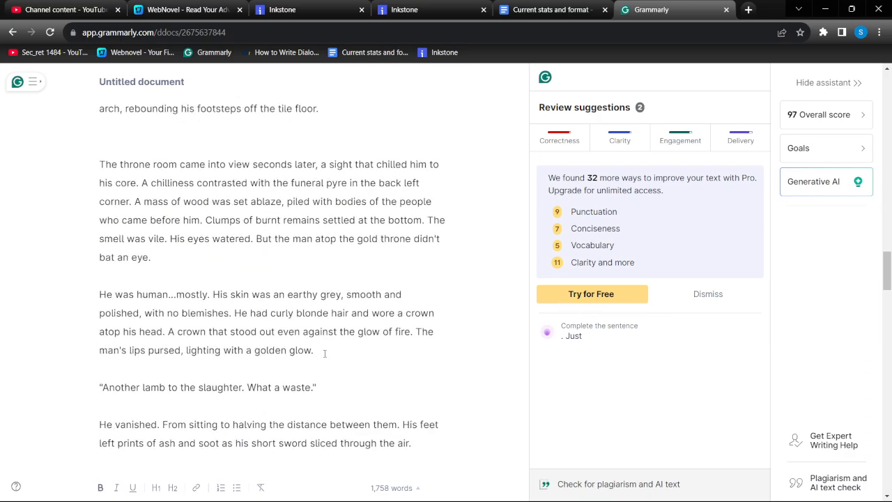
pyautogui.scroll(-15, 294, 347)
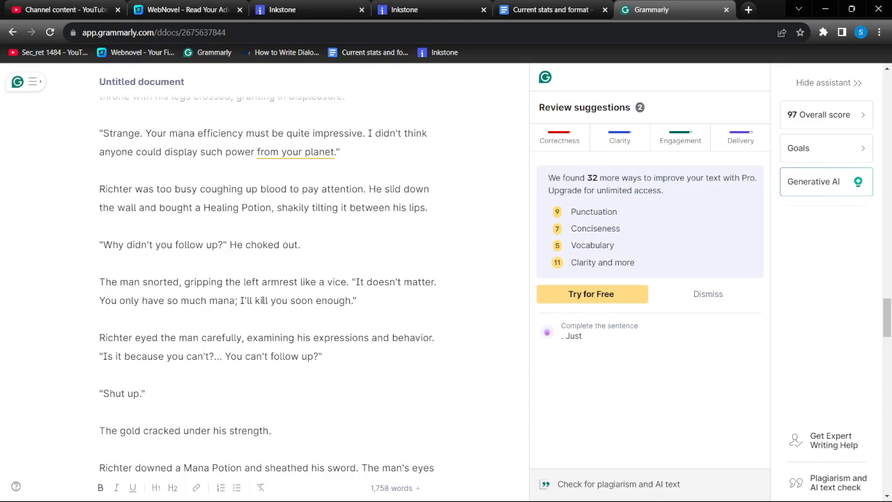
pyautogui.scroll(-7, 262, 298)
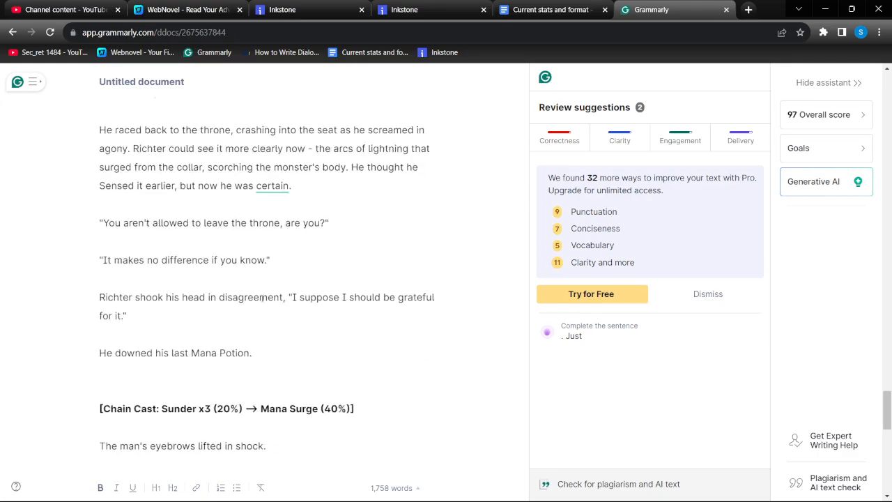
pyautogui.scroll(3, 265, 298)
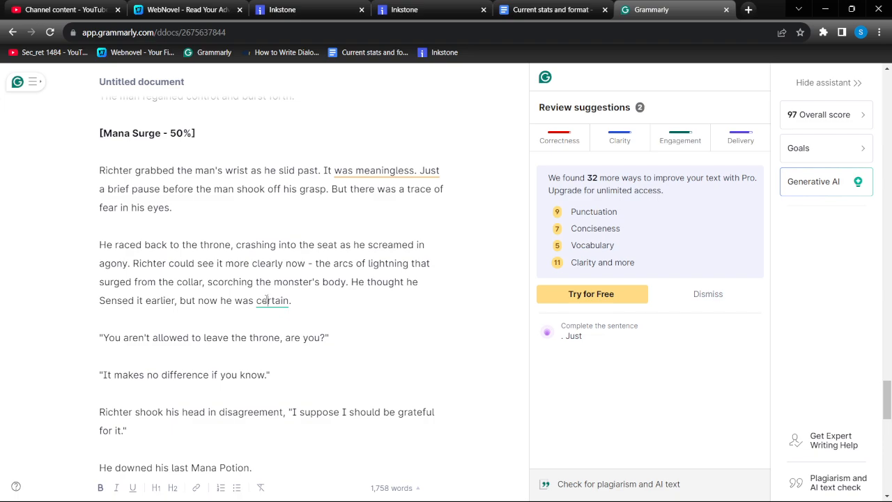
pyautogui.doubleClick(267, 299)
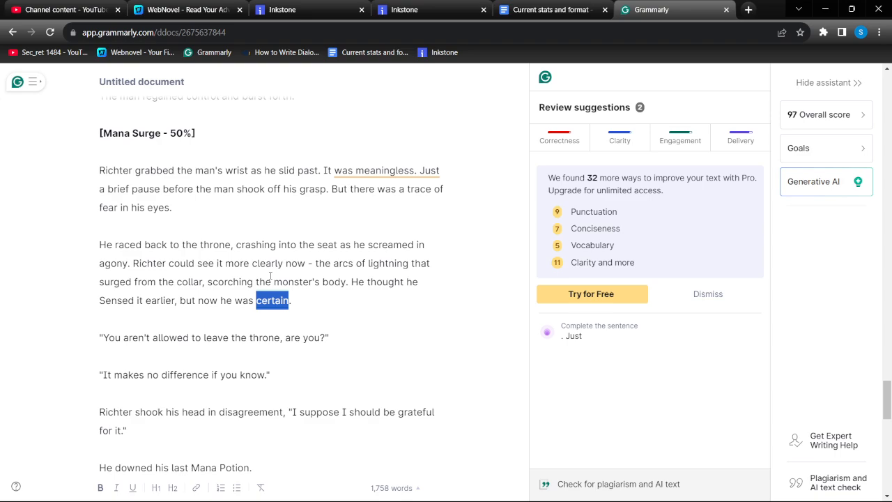
pyautogui.press('BackSpace')
pyautogui.press('BackSpace')
pyautogui.press('BackSpace')
pyautogui.press('BackSpace')
pyautogui.press('BackSpace')
pyautogui.press('BackSpace')
pyautogui.press('BackSpace')
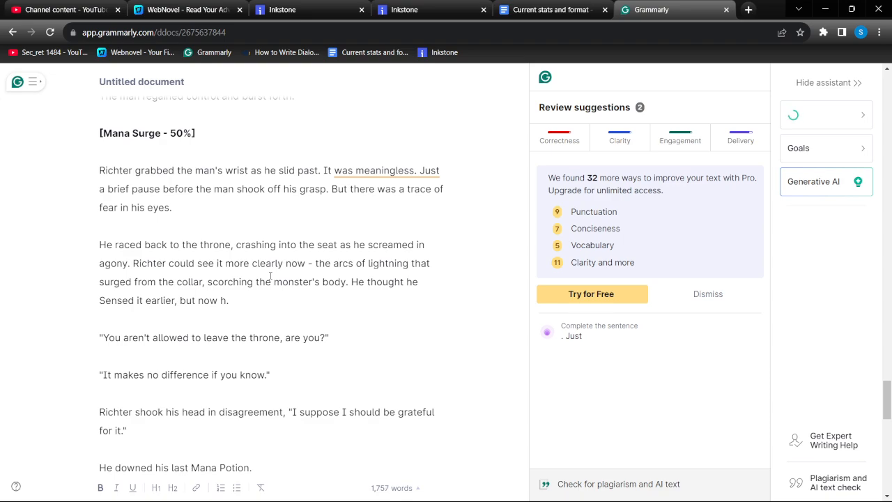
pyautogui.write('it was confirmed.')
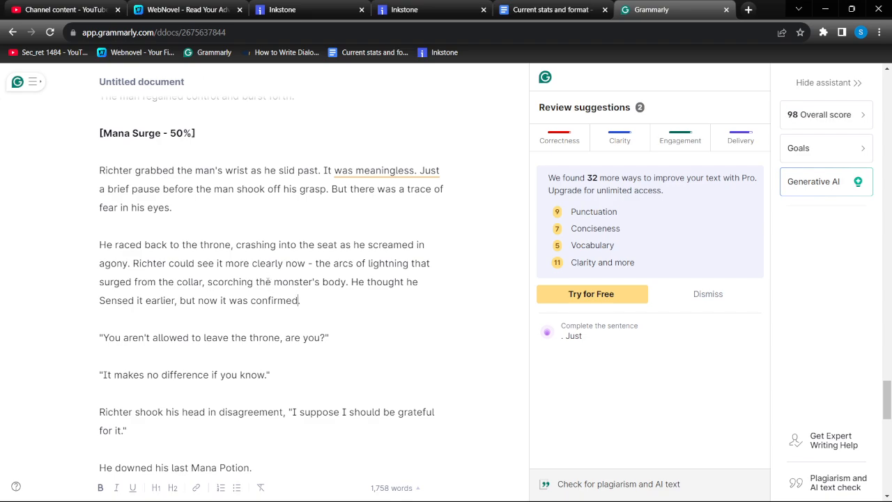
# In the Inkstone chapter, find "certain" and reword "but now he was certain" as "but now it was confirmed"
pyautogui.click(404, 10)
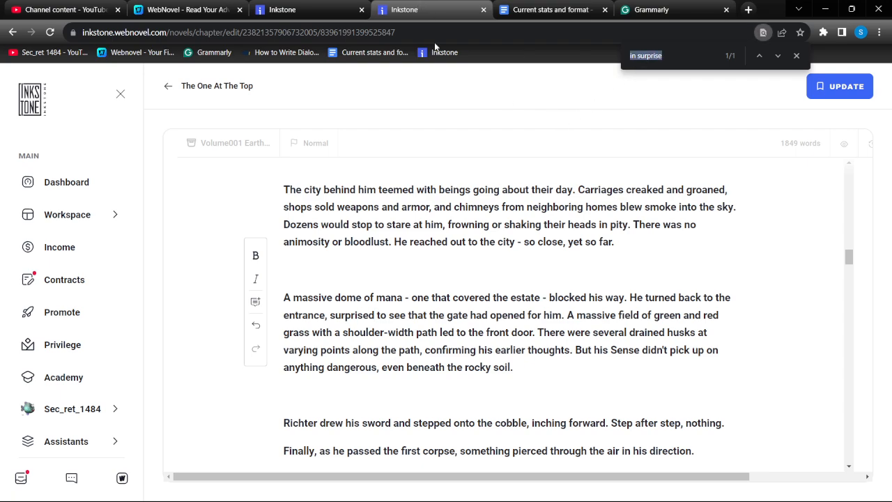
pyautogui.write('certain')
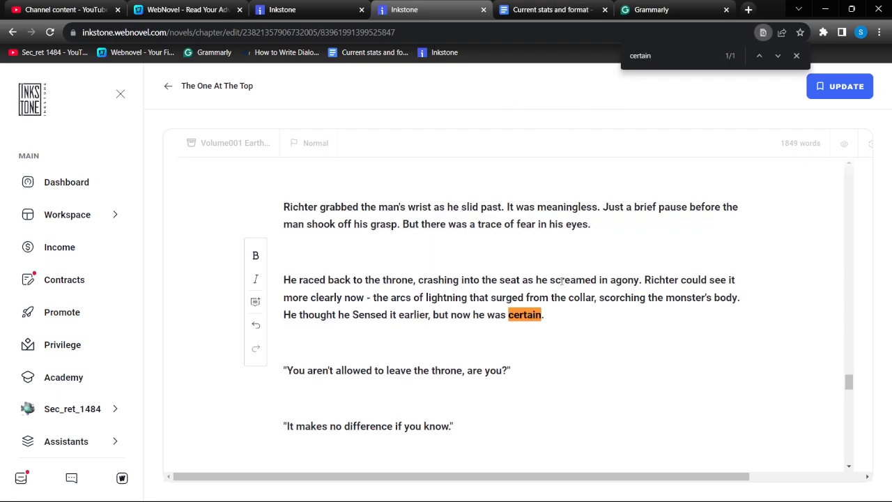
pyautogui.moveTo(542, 314); pyautogui.dragTo(480, 311)
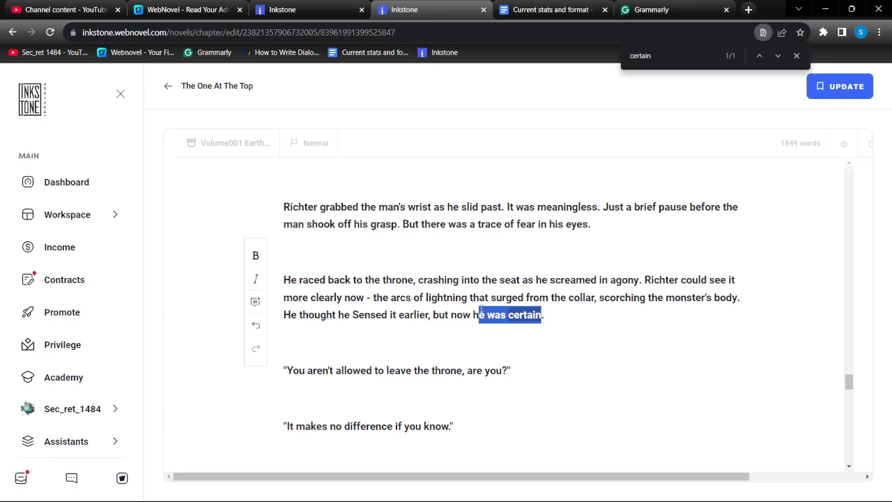
pyautogui.write('t')
pyautogui.press('BackSpace')
pyautogui.press('BackSpace')
pyautogui.write('it was confirm')
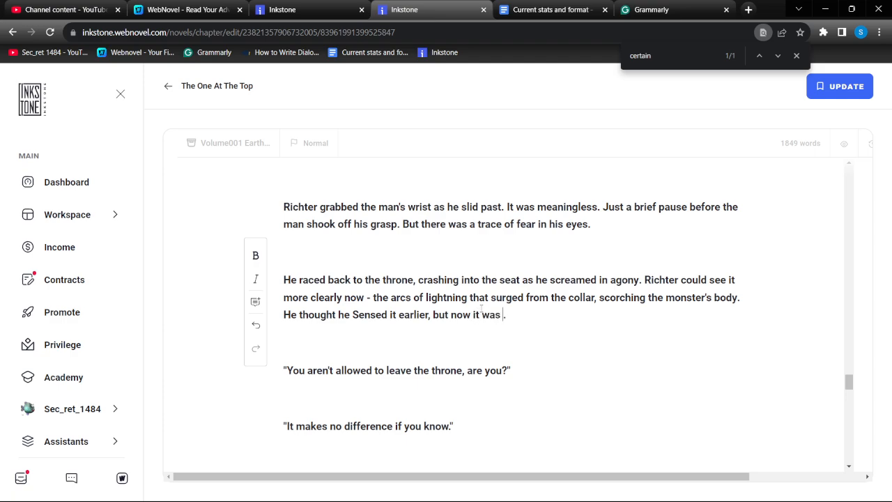
pyautogui.write('ed')
# Review the sphere attack paragraph in Grammarly, then find "leaving" in the Inkstone chapter and replace "leaving the throne" with "getting up"
pyautogui.click(675, 7)
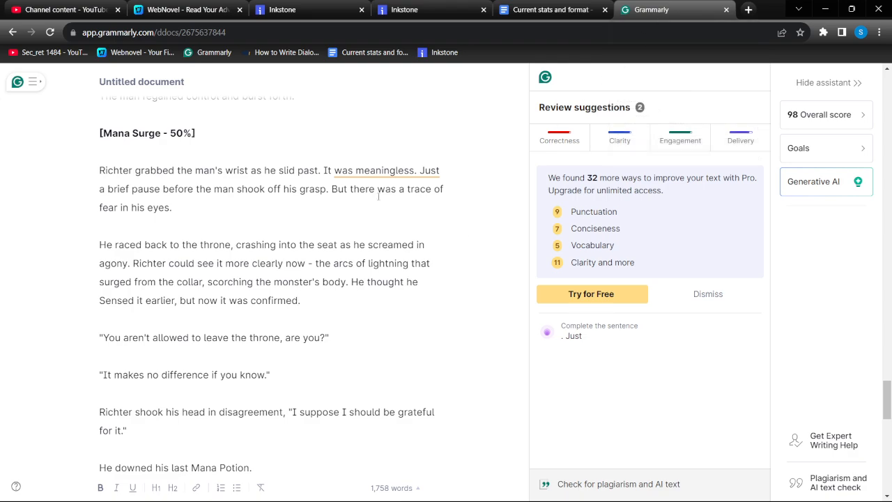
pyautogui.scroll(-6, 362, 182)
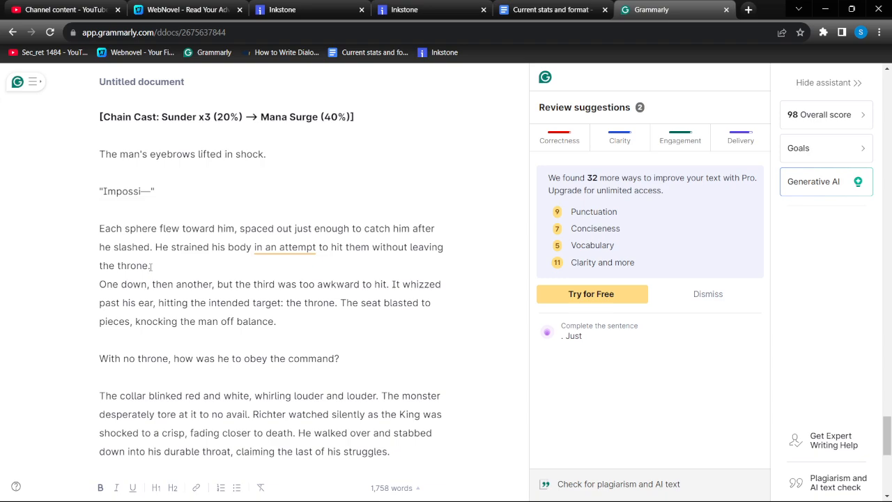
pyautogui.moveTo(148, 266); pyautogui.dragTo(122, 247)
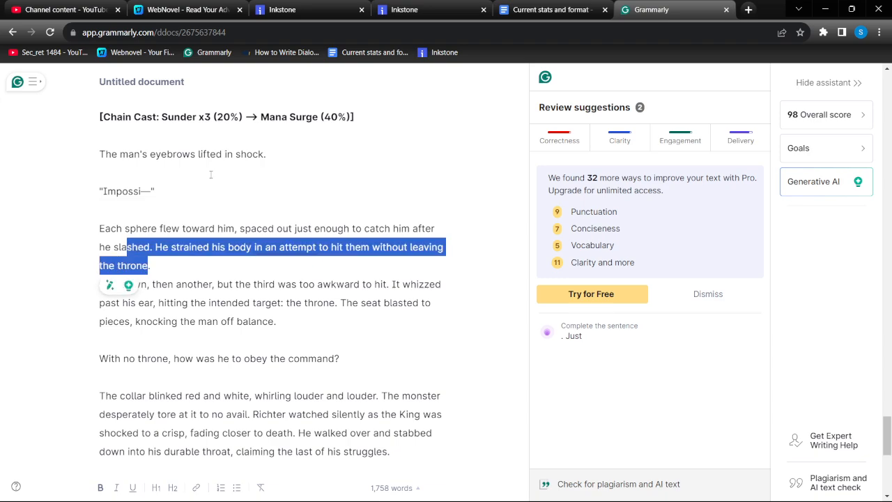
pyautogui.click(404, 9)
pyautogui.hotkey('ctrl', 'f')
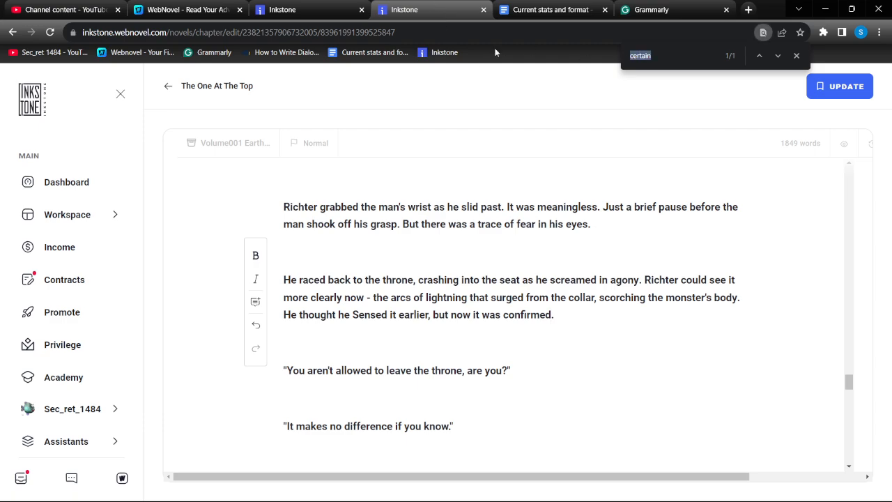
pyautogui.write('leaving')
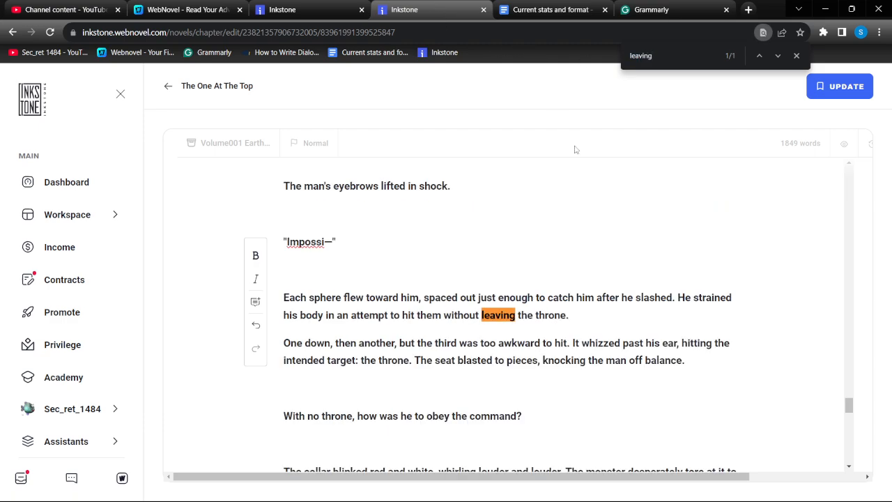
pyautogui.moveTo(566, 315); pyautogui.dragTo(483, 314)
pyautogui.write('getting up')
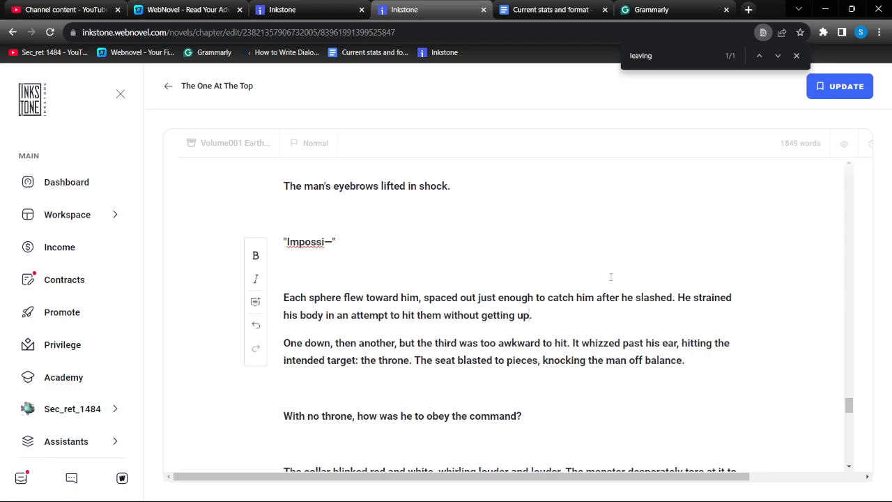
# Read the chapter's ending in Inkstone, then reread the Grammarly document from its end back up to the vine fight for remaining suggestions
pyautogui.scroll(-5, 588, 249)
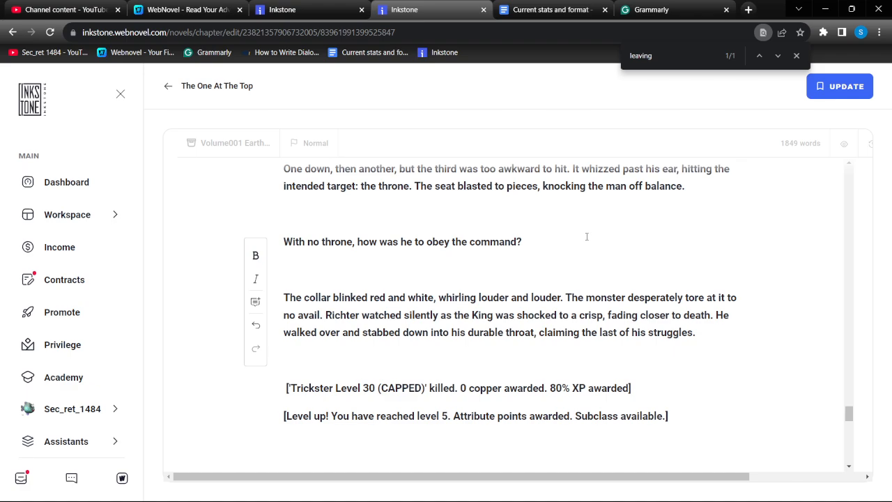
pyautogui.scroll(-3, 587, 237)
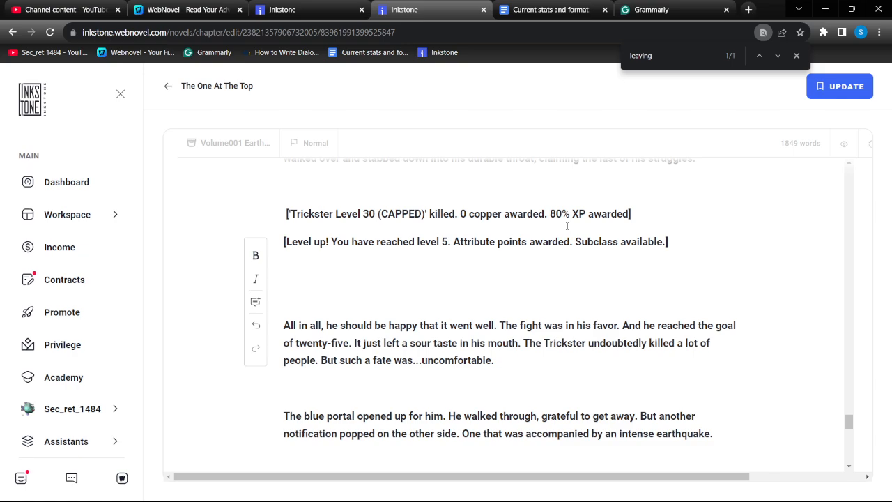
pyautogui.scroll(3, 556, 244)
pyautogui.click(651, 10)
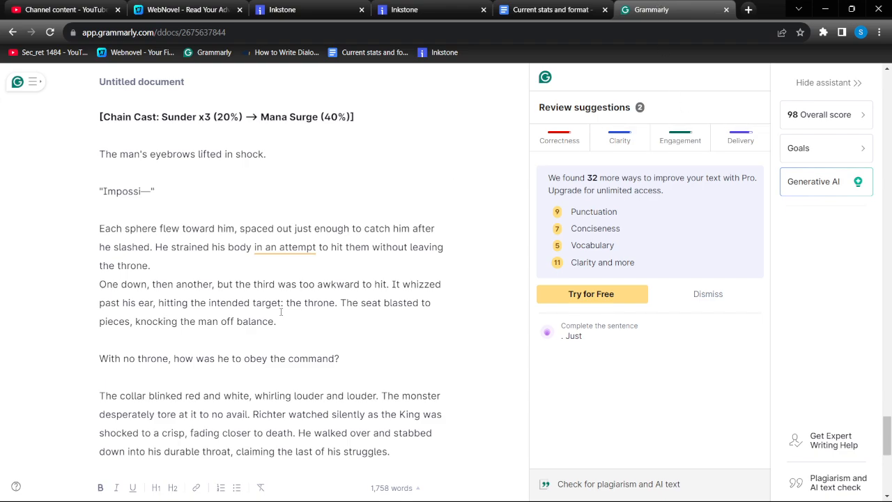
pyautogui.scroll(-6, 280, 312)
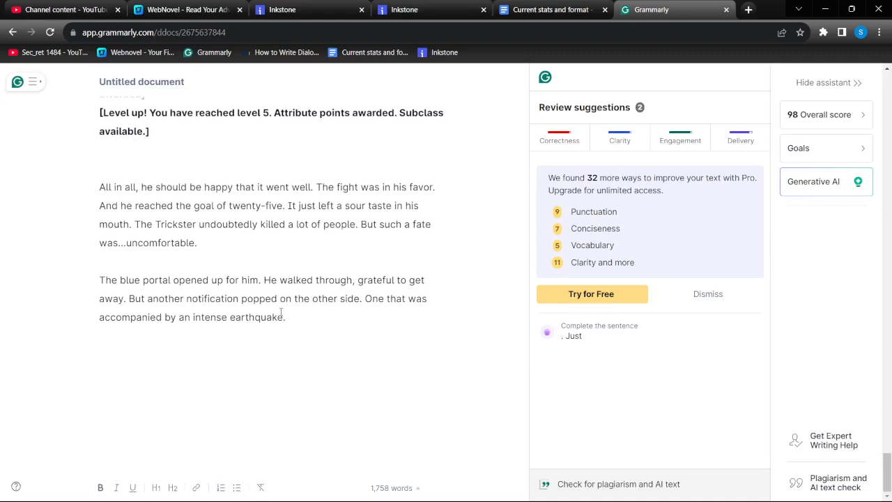
pyautogui.scroll(10, 281, 312)
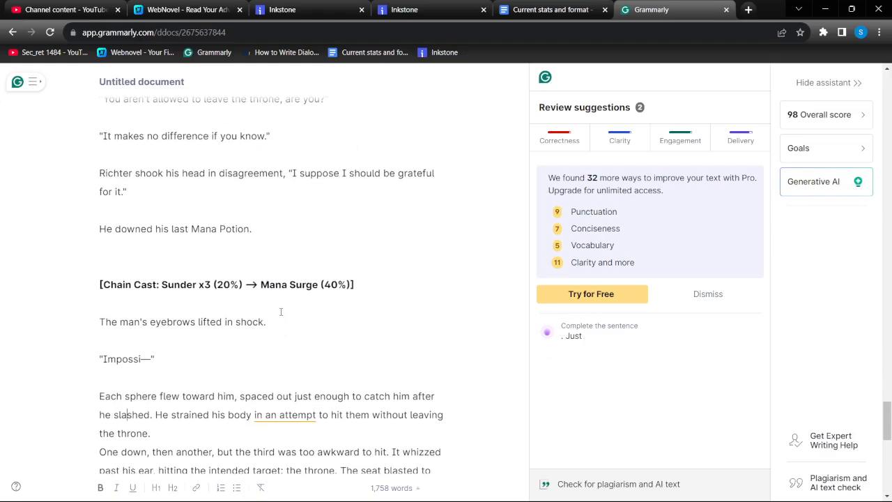
pyautogui.scroll(5, 281, 312)
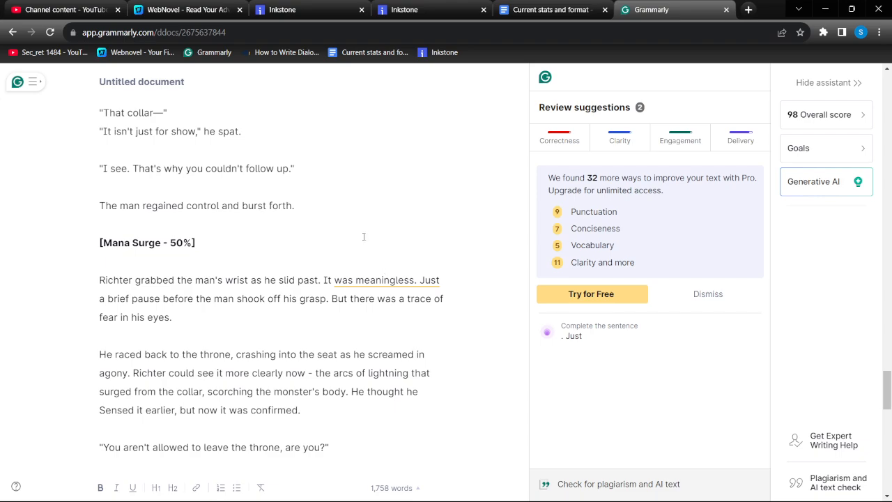
pyautogui.scroll(3, 363, 236)
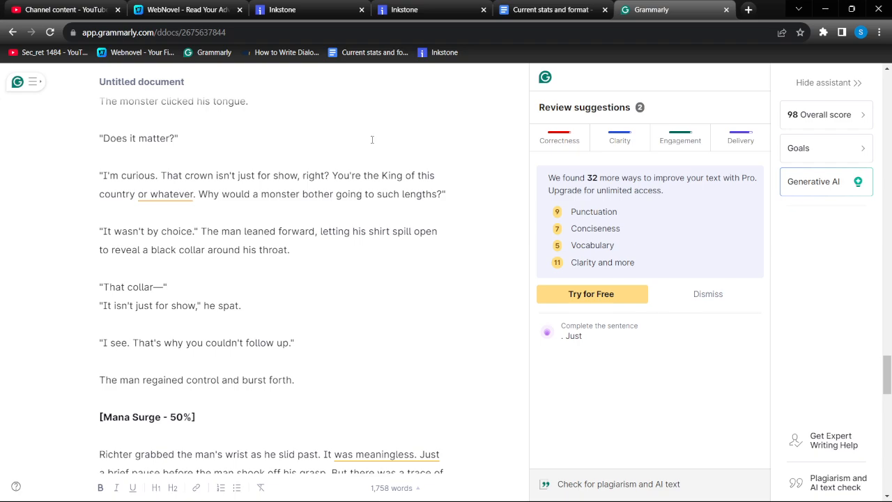
pyautogui.scroll(3, 371, 139)
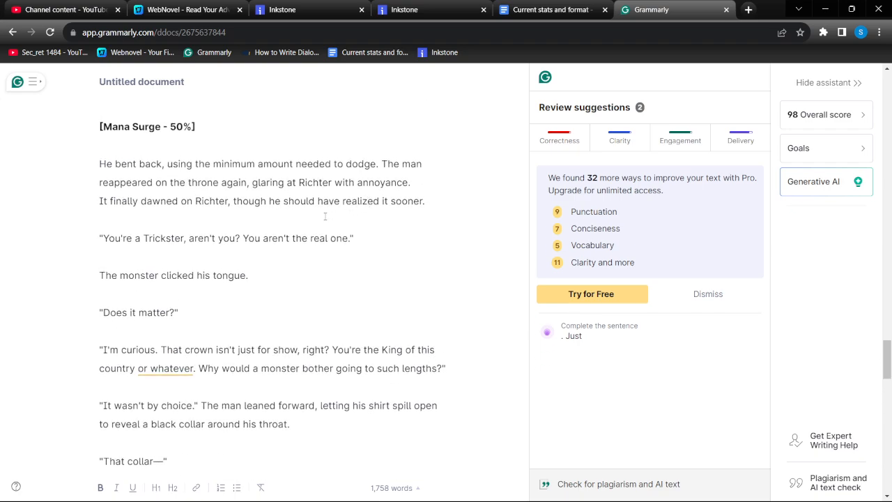
pyautogui.scroll(4, 341, 214)
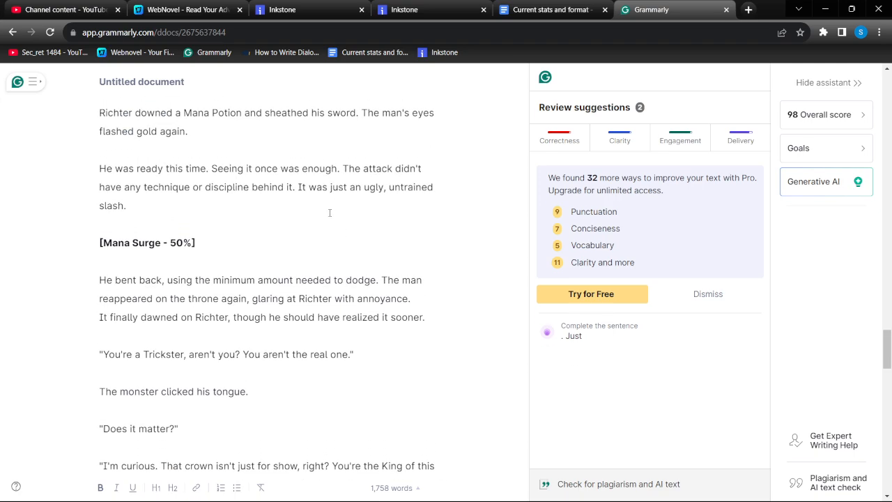
pyautogui.scroll(5, 306, 252)
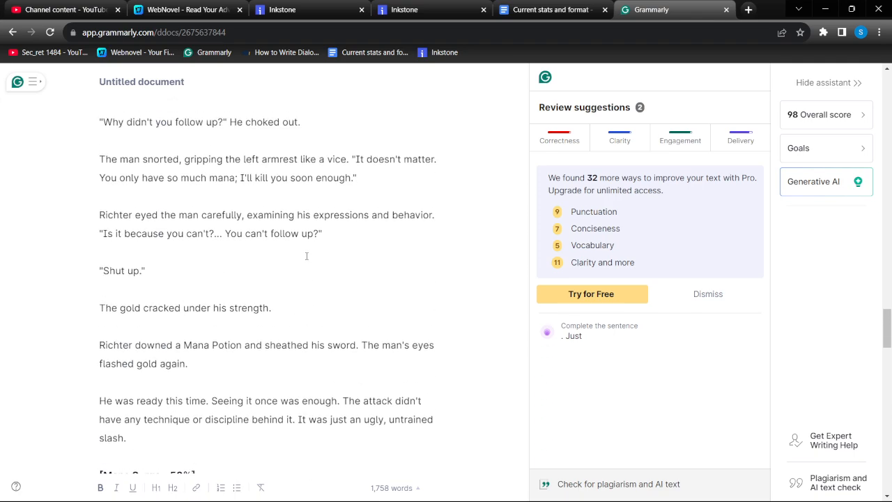
pyautogui.scroll(4, 306, 257)
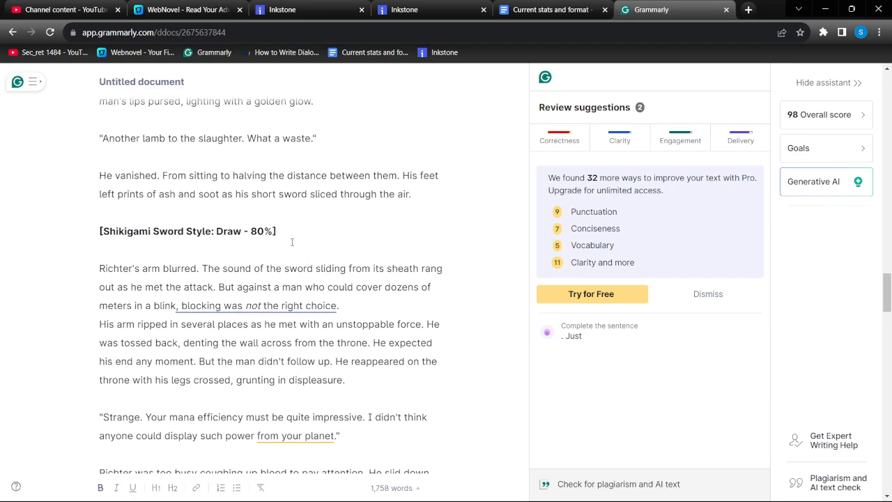
pyautogui.scroll(5, 292, 242)
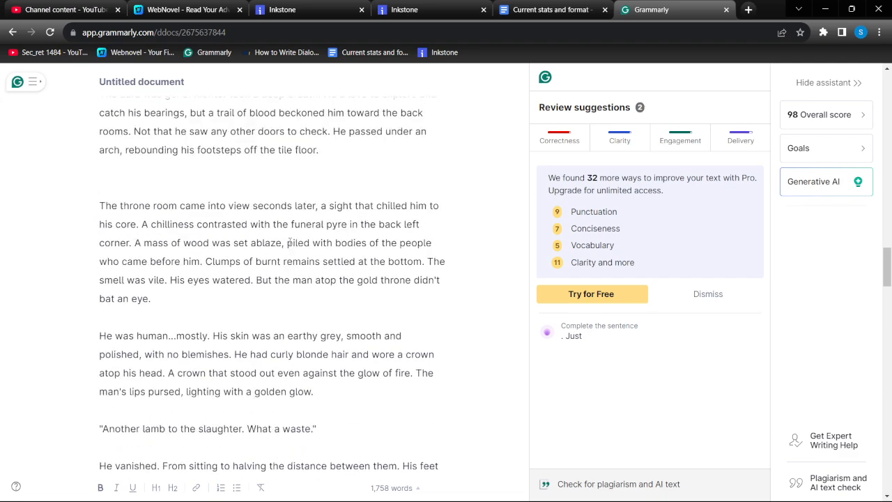
pyautogui.scroll(6, 289, 242)
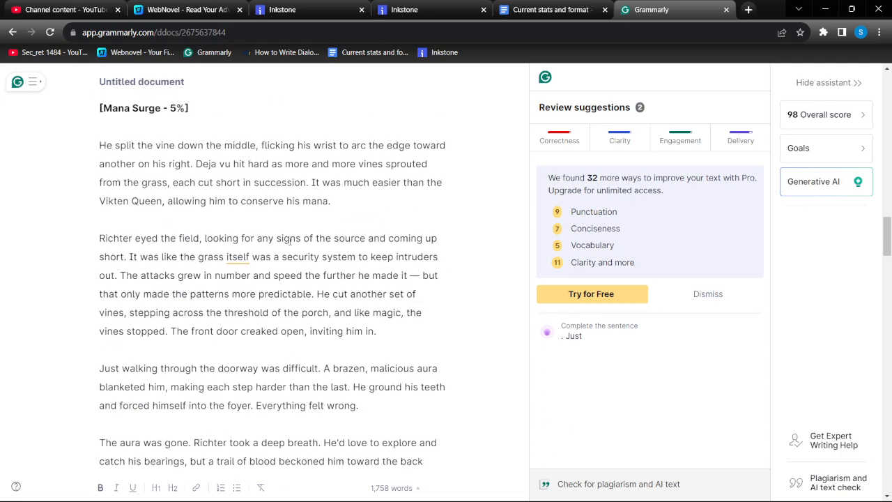
pyautogui.moveTo(237, 256); pyautogui.dragTo(201, 257)
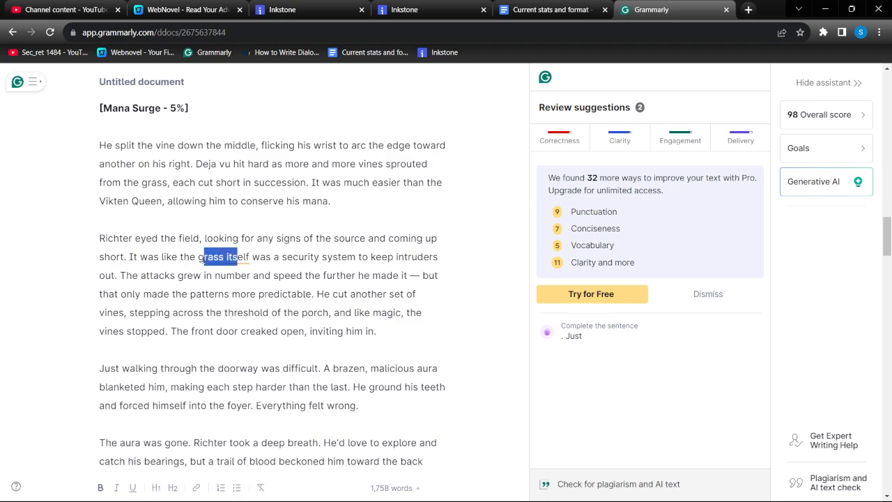
pyautogui.click(238, 251)
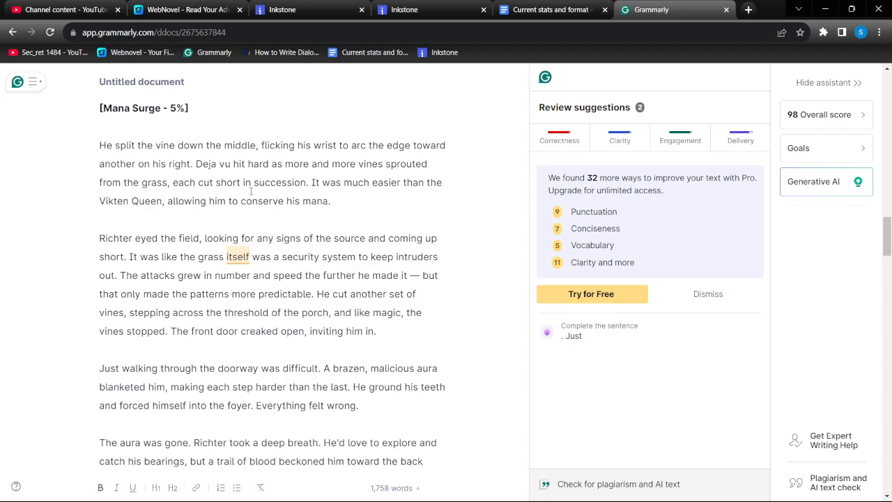
pyautogui.write('s')
pyautogui.click(232, 293)
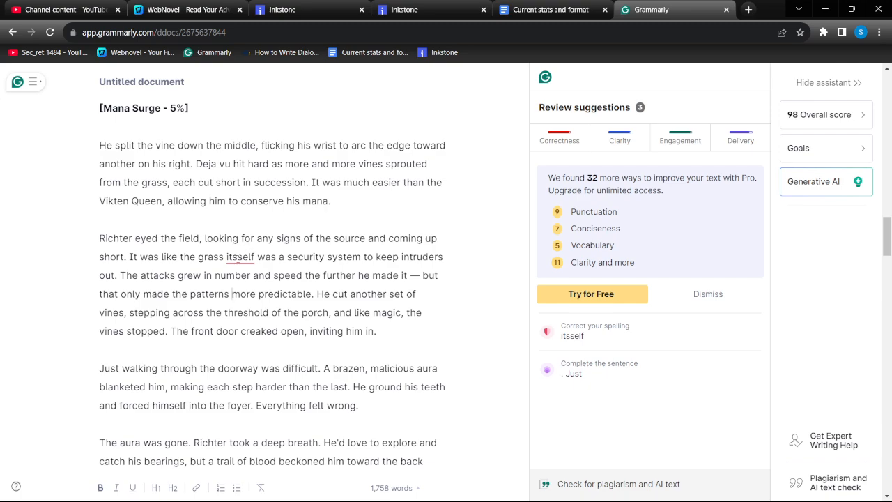
pyautogui.click(578, 330)
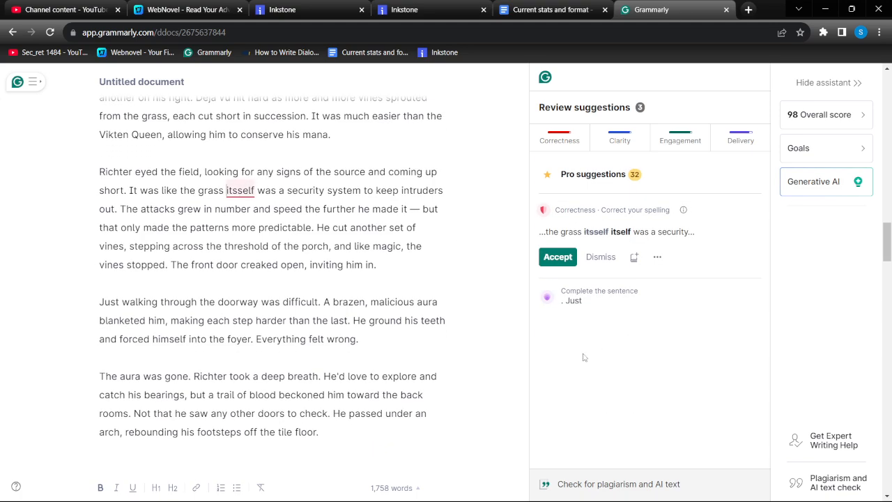
pyautogui.click(557, 257)
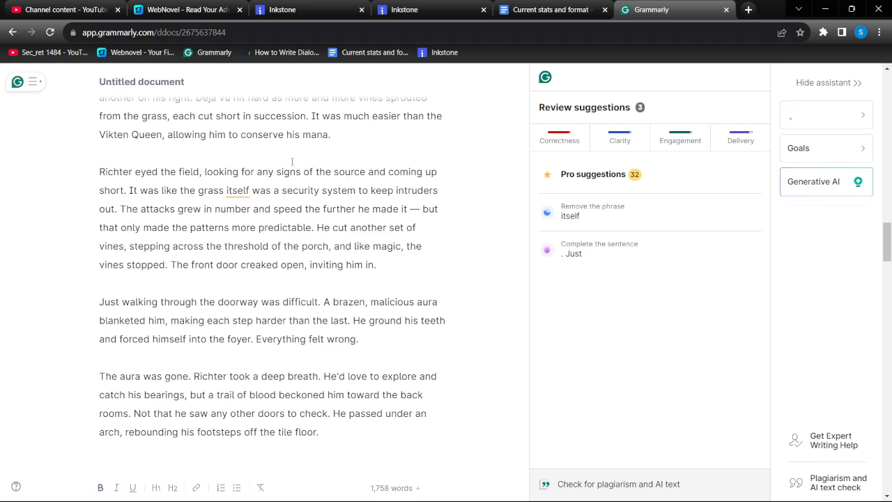
# Examine Grammarly's suggestion to remove "itself" from "It was like the grass itself was a security system", then close it
pyautogui.click(663, 215)
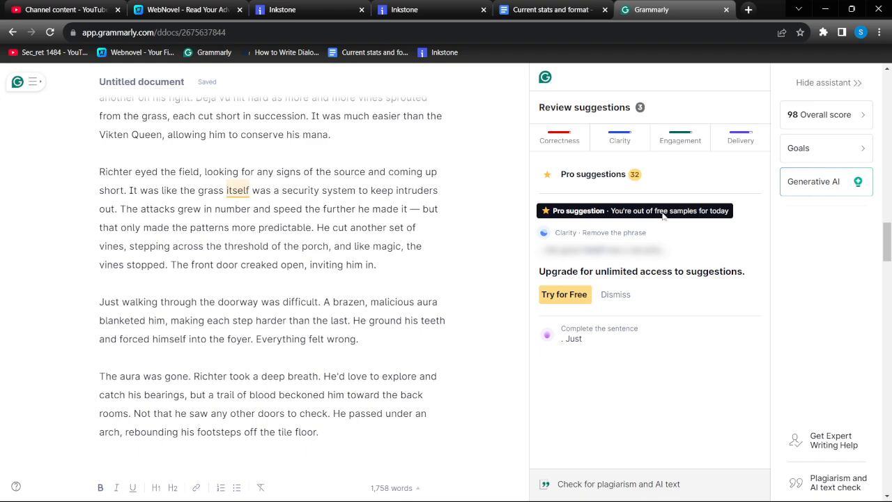
pyautogui.scroll(3, 377, 195)
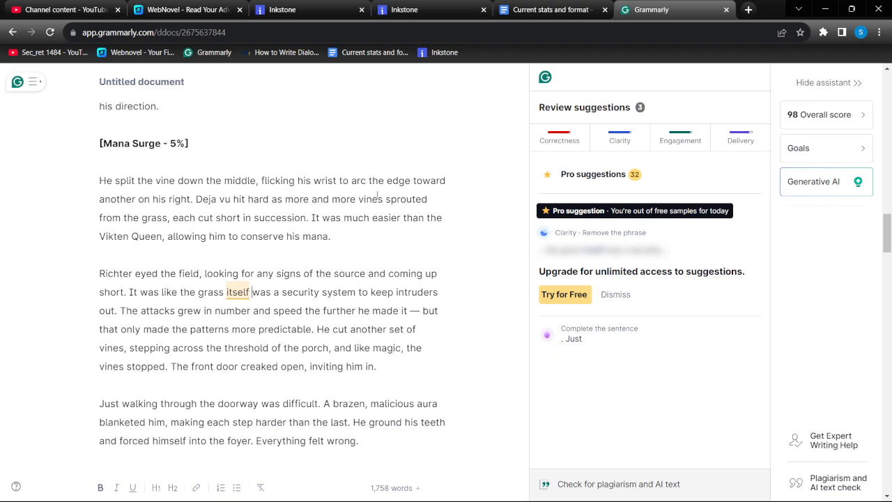
pyautogui.click(662, 181)
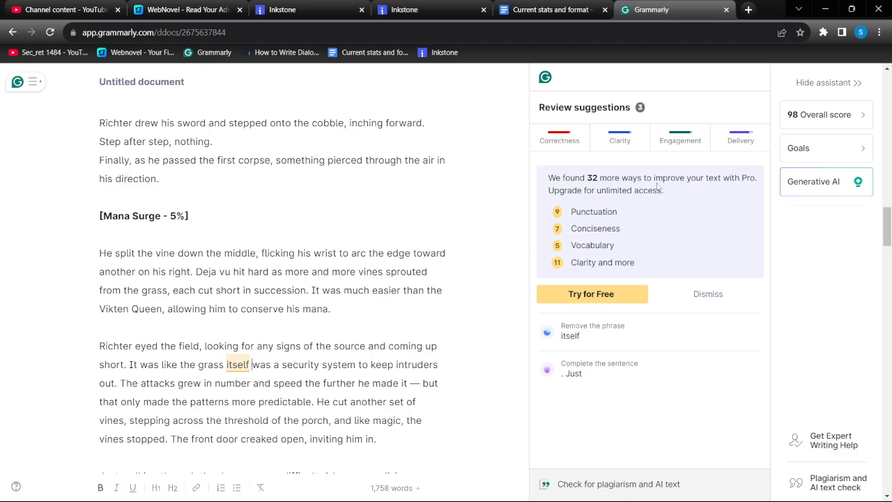
# Delete "several" from "There were several drained husks" in the Grammarly document
pyautogui.scroll(3, 369, 195)
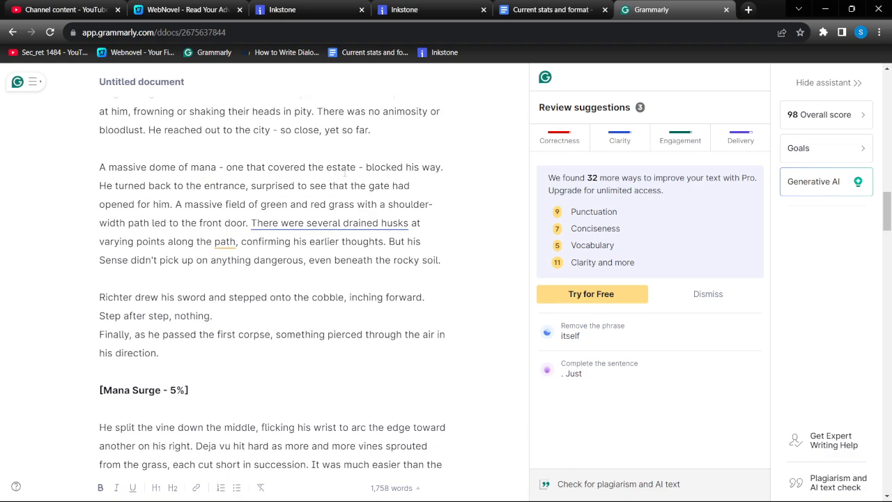
pyautogui.doubleClick(322, 219)
pyautogui.press('BackSpace')
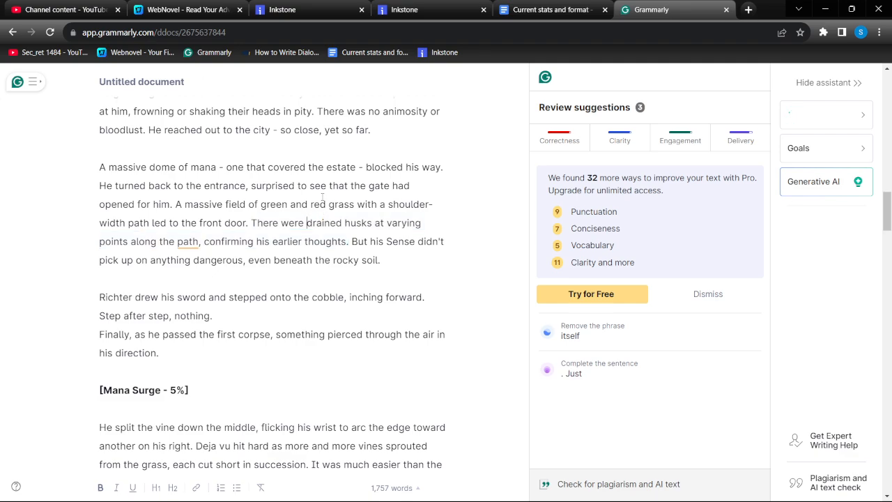
# In the Inkstone chapter, find "several", delete it from "There were several drained husks", and save the chapter
pyautogui.click(436, 9)
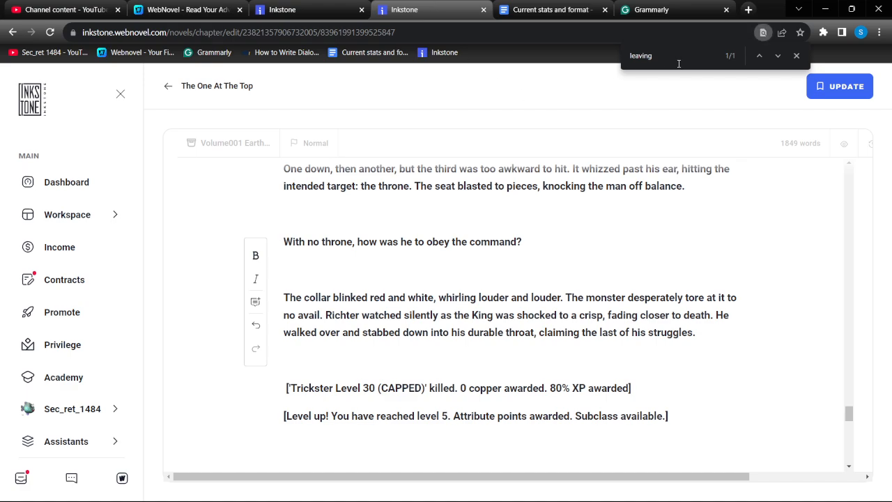
pyautogui.hotkey('ctrl', 'f')
pyautogui.write('severa;')
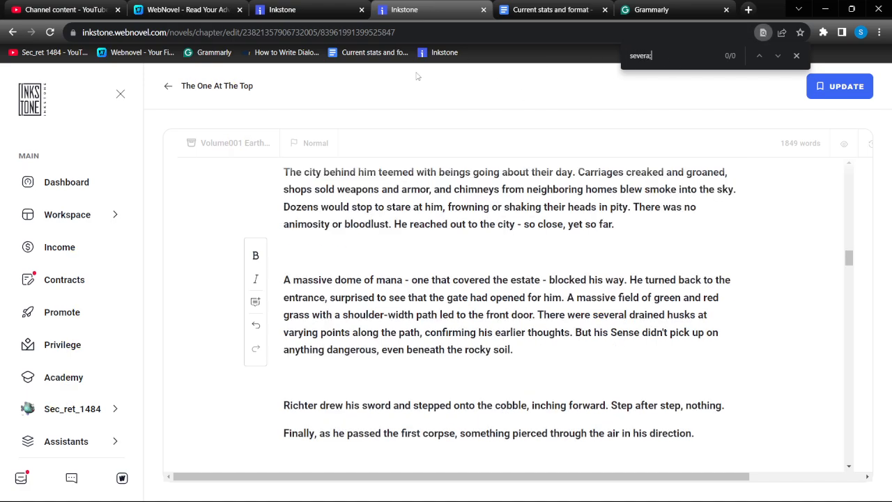
pyautogui.press('BackSpace')
pyautogui.write('l')
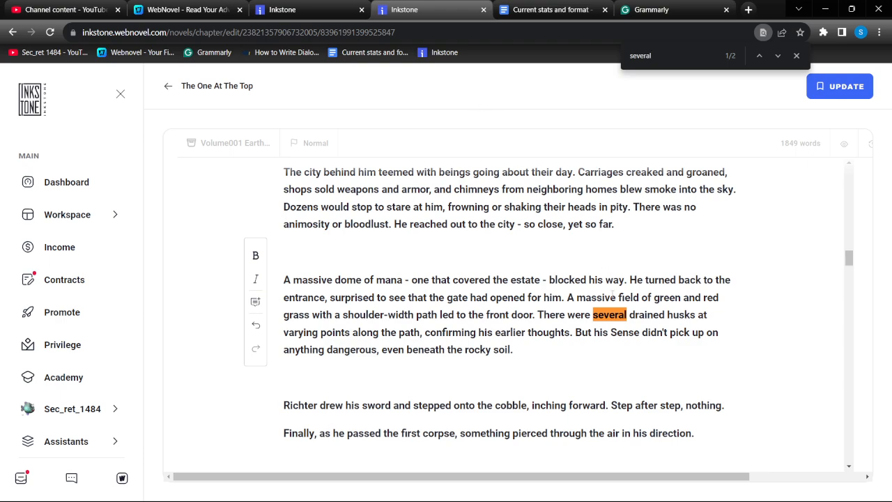
pyautogui.doubleClick(609, 321)
pyautogui.press('BackSpace')
pyautogui.press('BackSpace')
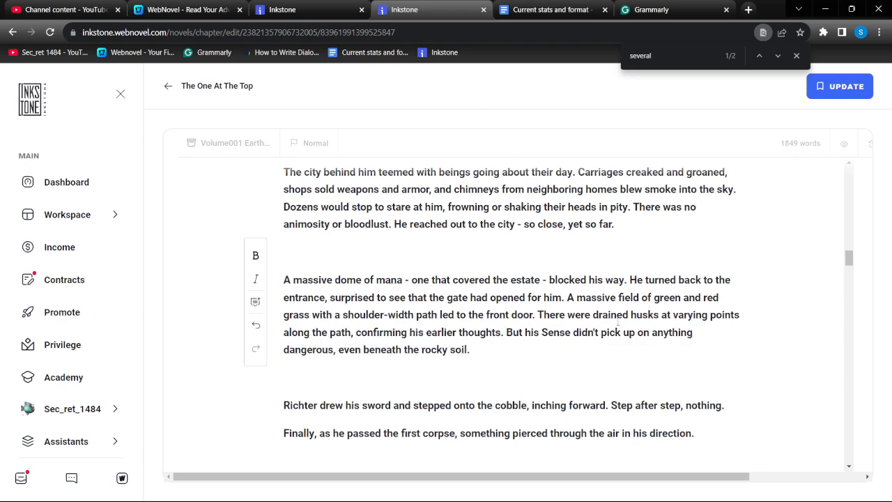
pyautogui.click(843, 89)
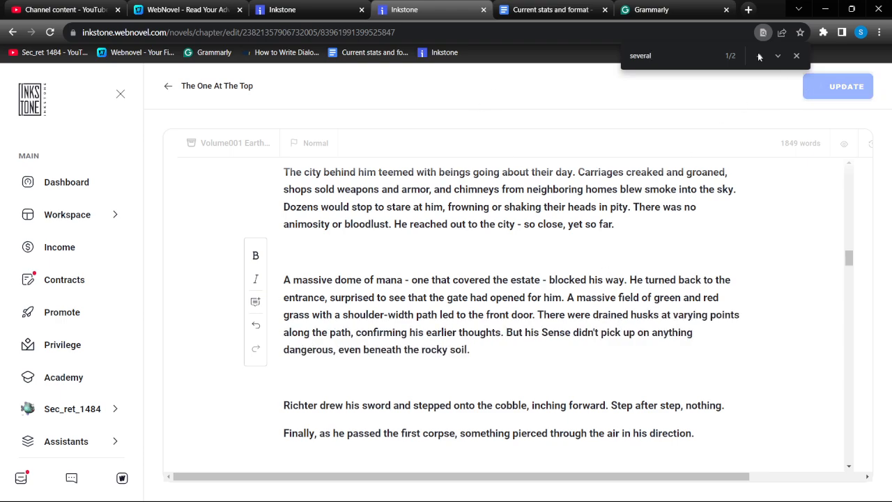
# Reread the Grammarly document upward from the drained husks paragraph and inspect the flagged "unlike" in the sentence opening "A city, that unlike"
pyautogui.click(662, 10)
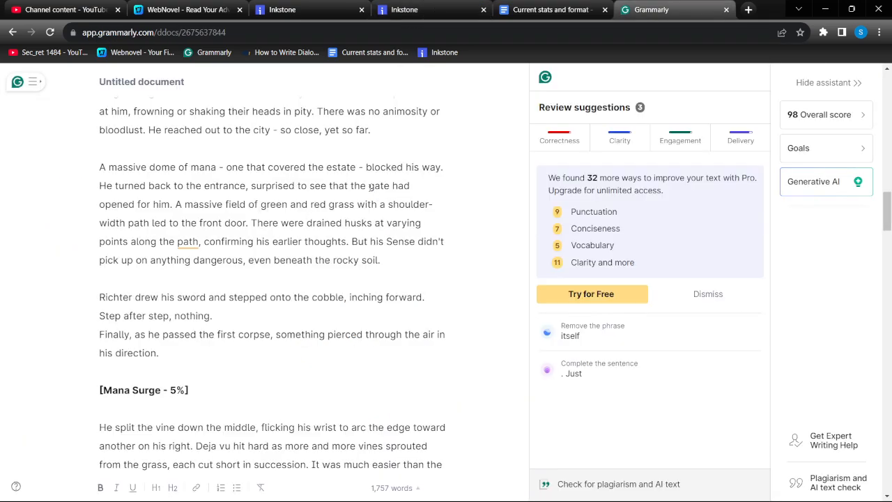
pyautogui.scroll(1, 370, 187)
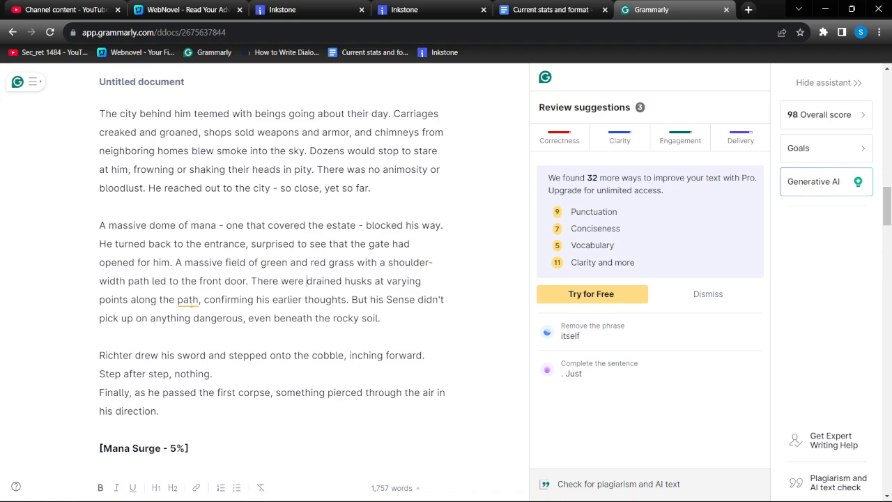
pyautogui.scroll(4, 294, 232)
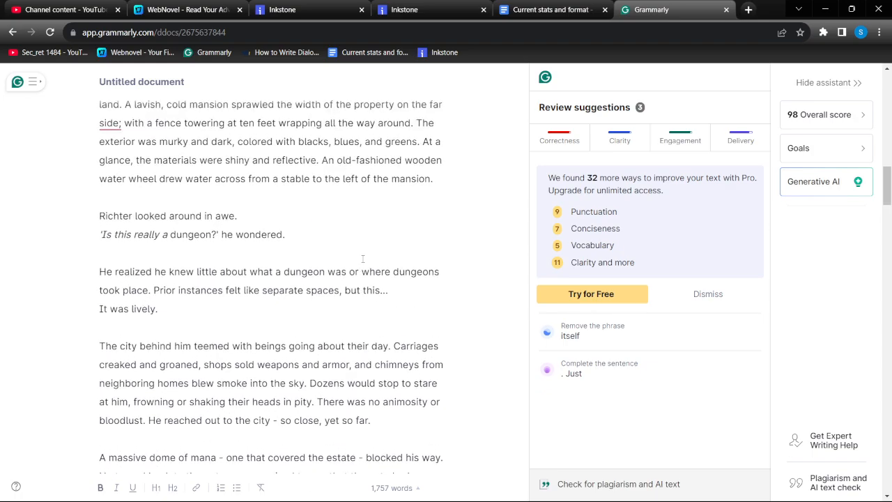
pyautogui.scroll(3, 362, 258)
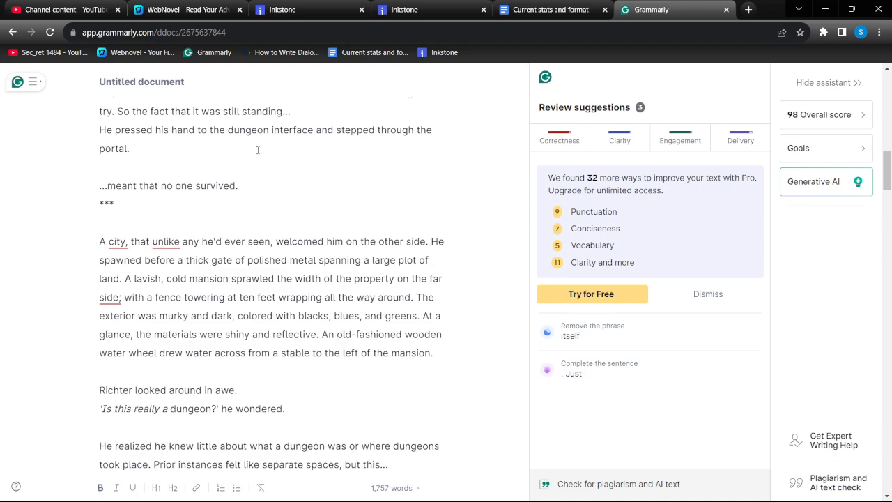
pyautogui.click(161, 238)
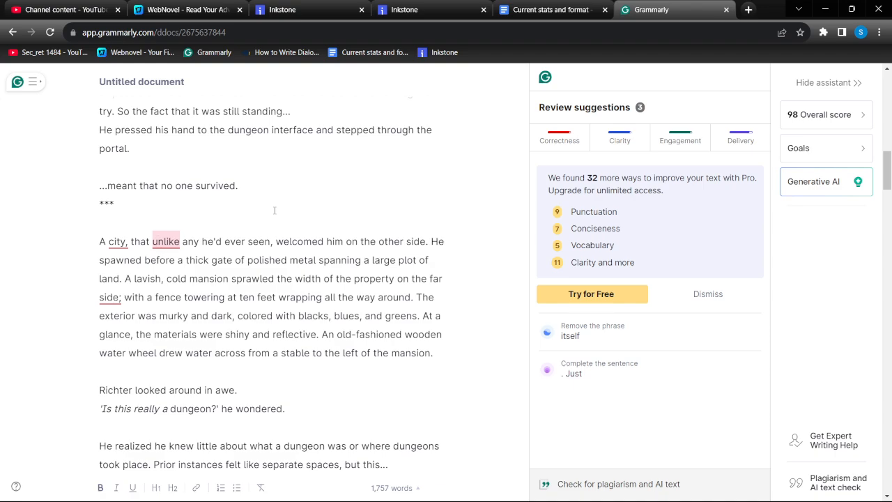
# Replace "large" with "massive" in "would it really be such a large jump in power" in the Grammarly document
pyautogui.scroll(1, 278, 205)
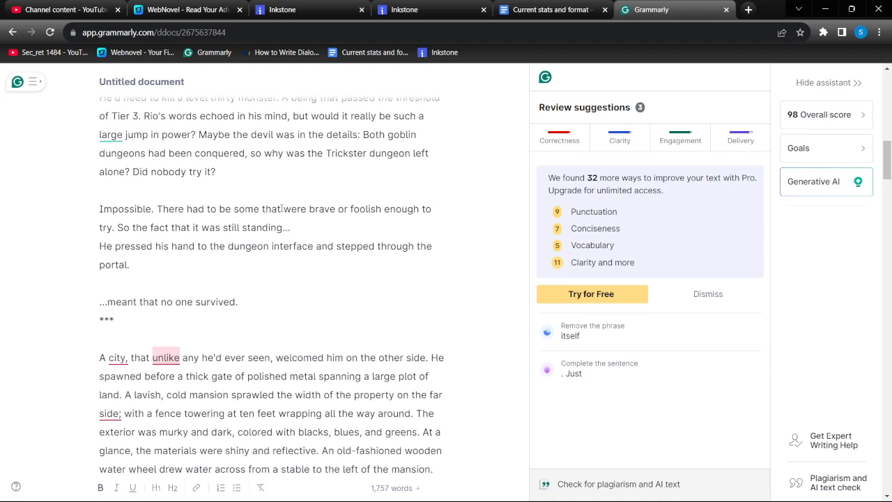
pyautogui.scroll(2, 295, 209)
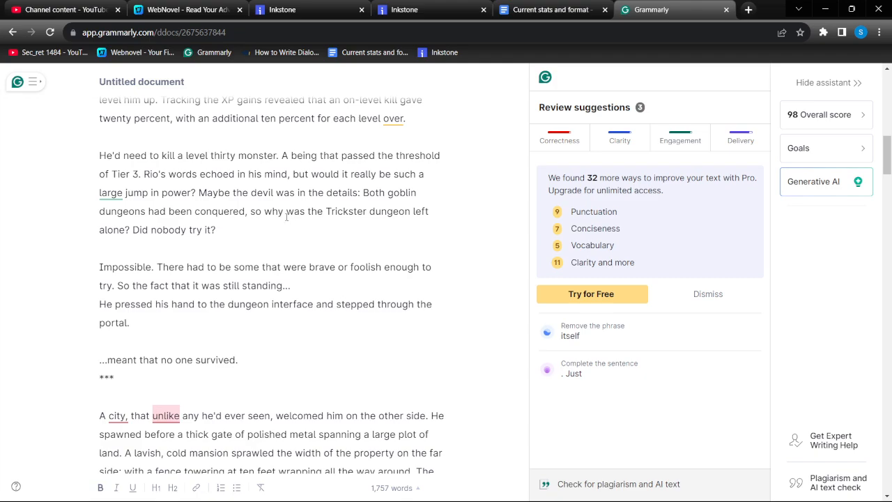
pyautogui.scroll(1, 285, 218)
pyautogui.doubleClick(110, 251)
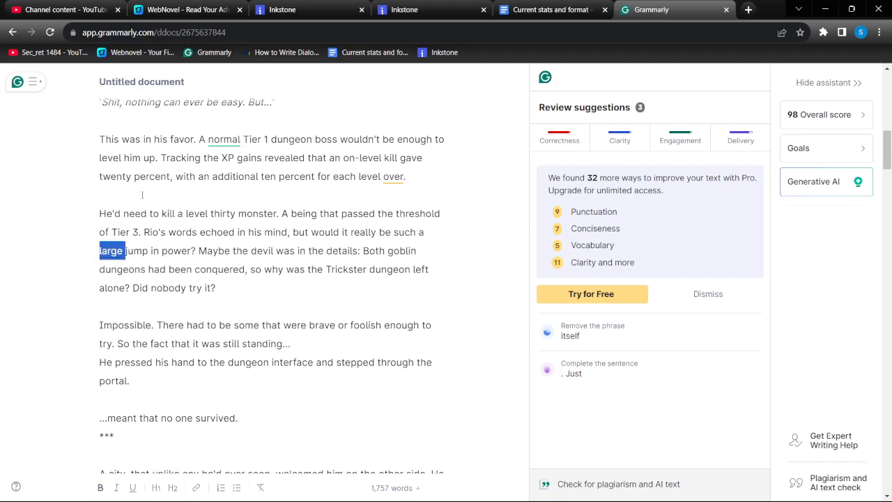
pyautogui.write('masive')
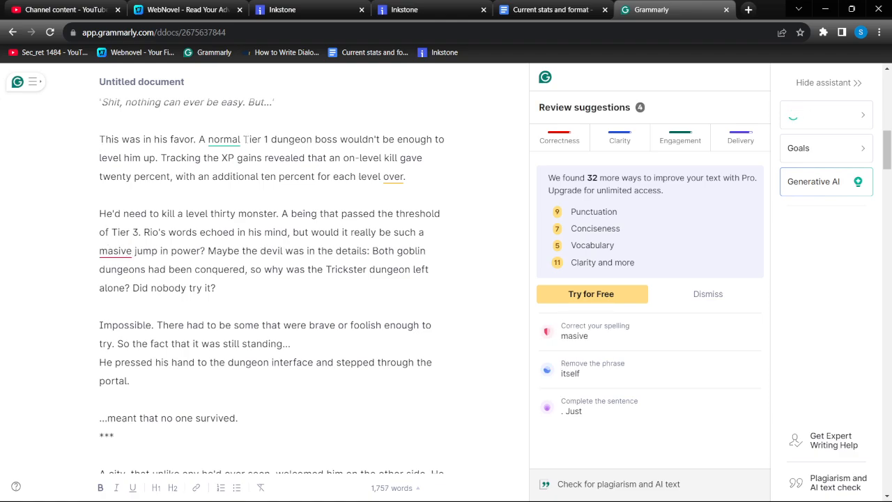
pyautogui.click(119, 251)
pyautogui.write('s')
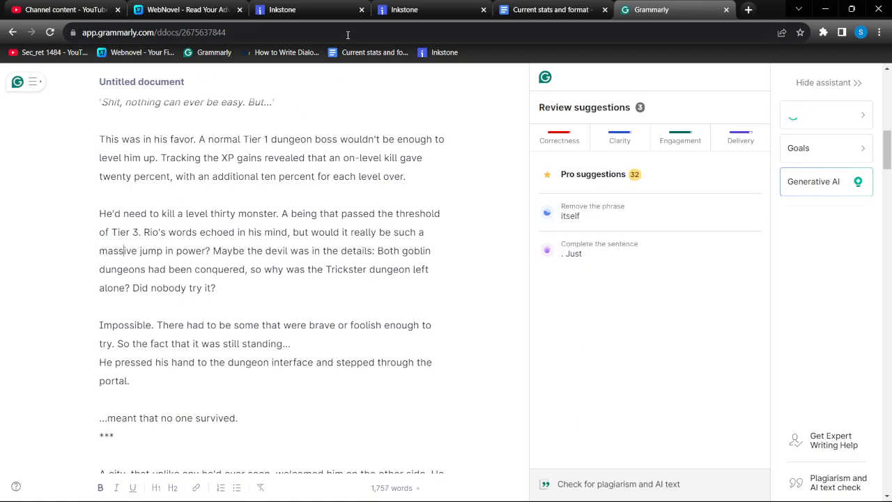
# In Inkstone, find the "normal Tier 1 dungeon boss" passage and change "large jump in power" below it to "massive jump in power"
pyautogui.click(404, 9)
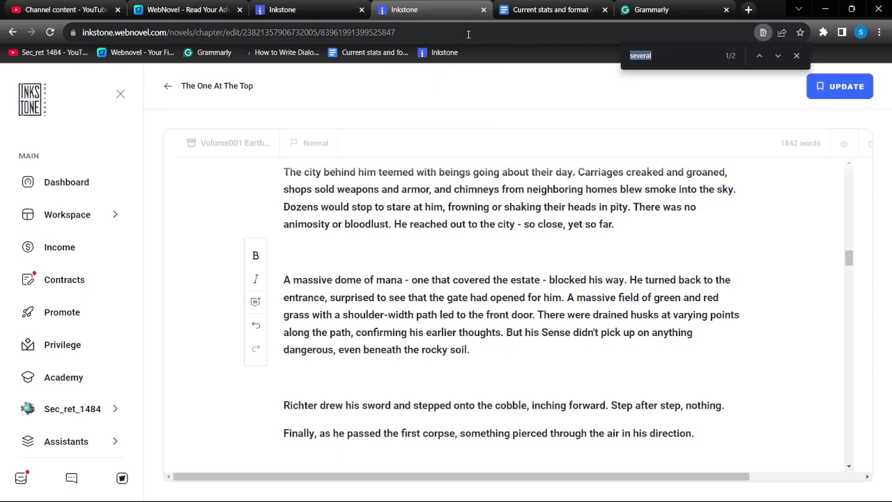
pyautogui.write('normal')
pyautogui.click(759, 56)
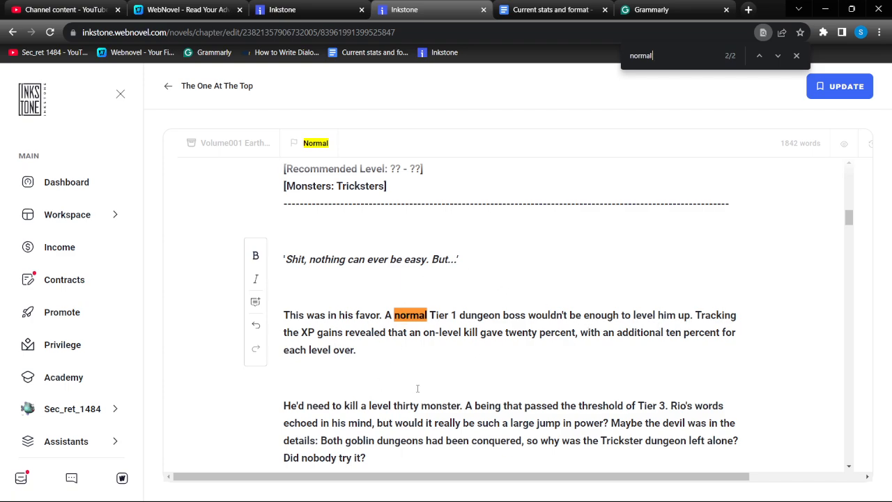
pyautogui.doubleClick(523, 422)
pyautogui.write('massive')
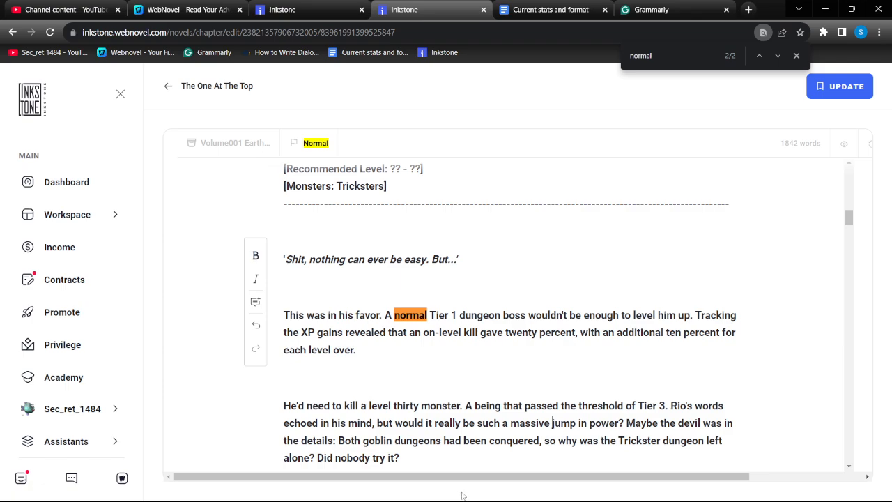
# Check the Tier 1 boss sentence in Grammarly, then replace "normal" with "standard" in the Inkstone chapter and save it
pyautogui.click(687, 6)
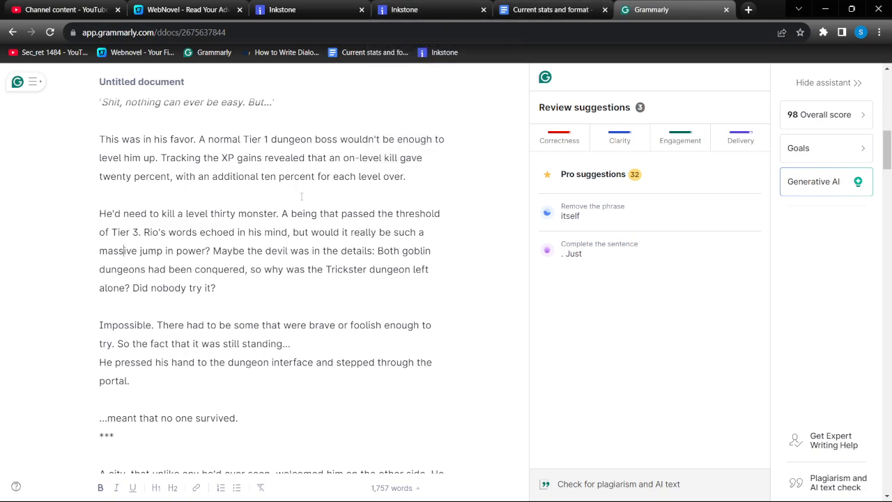
pyautogui.scroll(3, 301, 197)
pyautogui.click(404, 9)
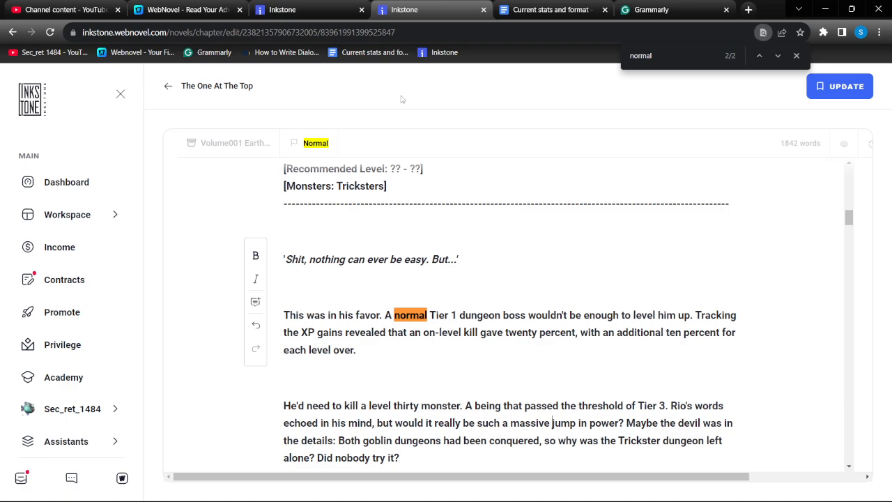
pyautogui.doubleClick(410, 315)
pyautogui.write('standard')
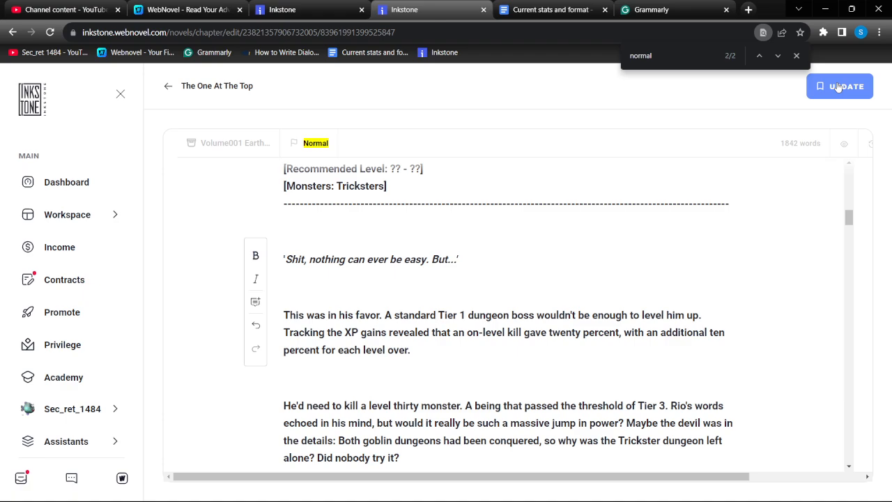
pyautogui.click(839, 86)
# Review the whole Grammarly document, from the opening paragraphs to the chapter's ending, for remaining underlined suggestions
pyautogui.click(651, 9)
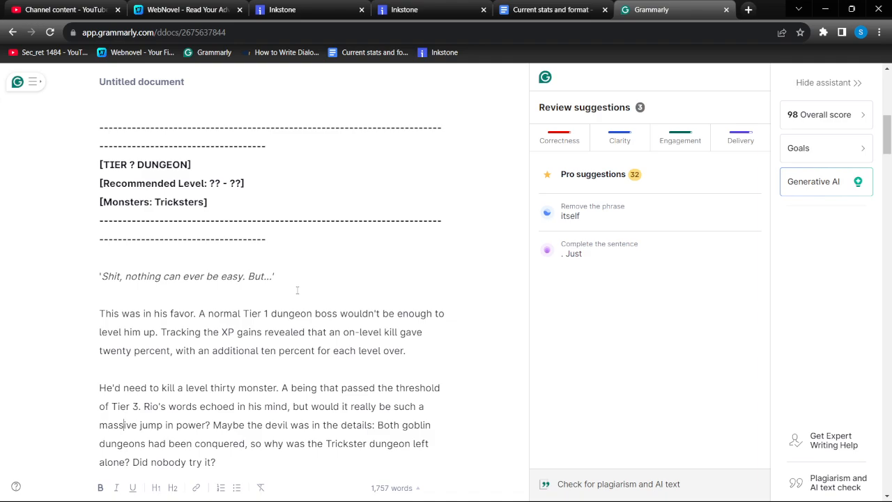
pyautogui.scroll(5, 317, 282)
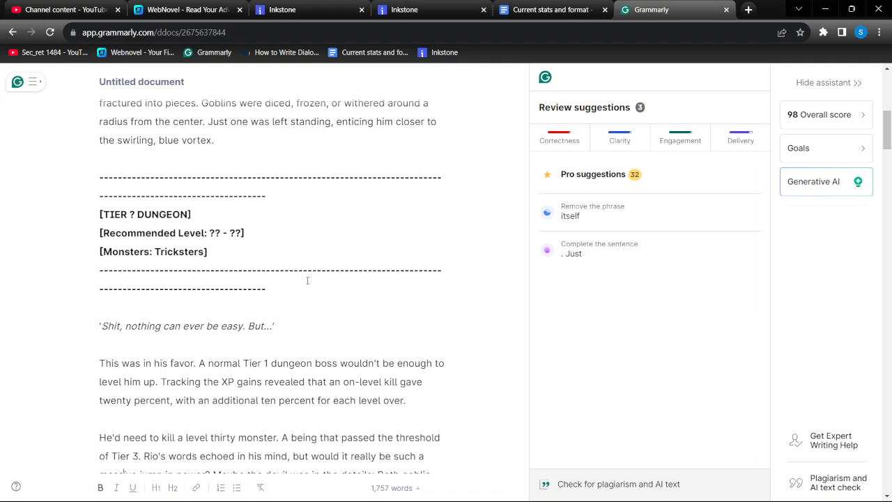
pyautogui.scroll(2, 301, 282)
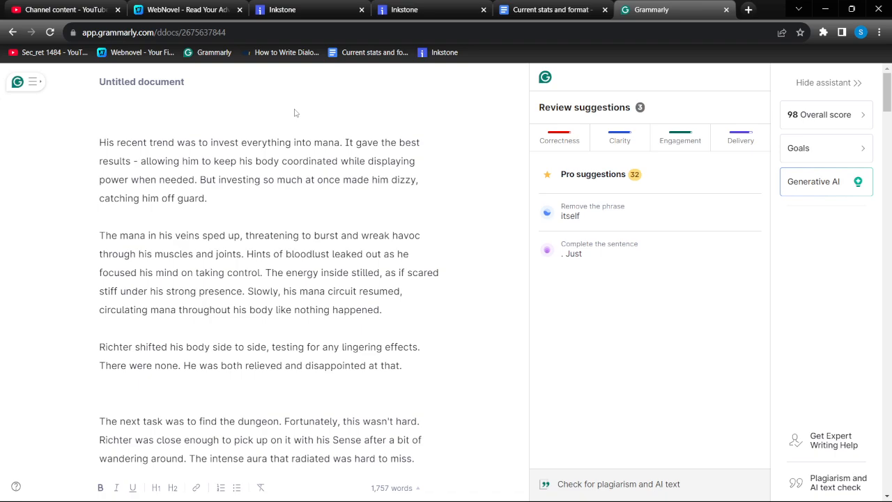
pyautogui.scroll(-6, 279, 229)
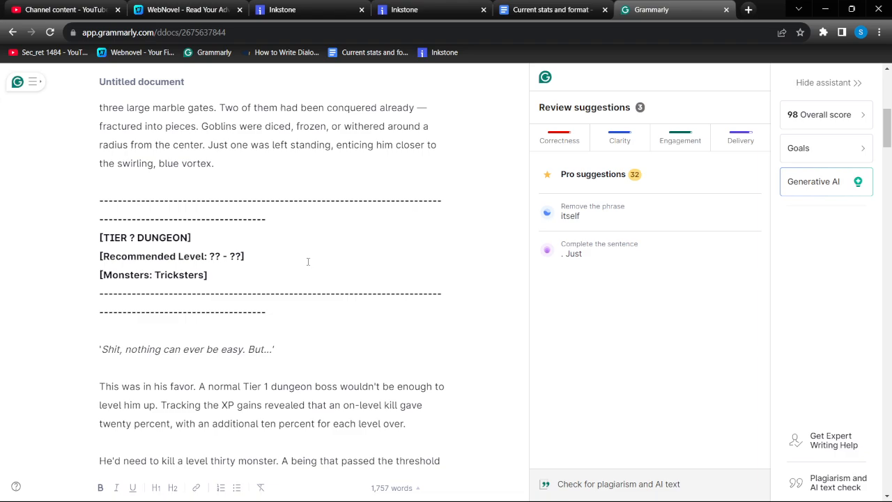
pyautogui.scroll(6, 307, 261)
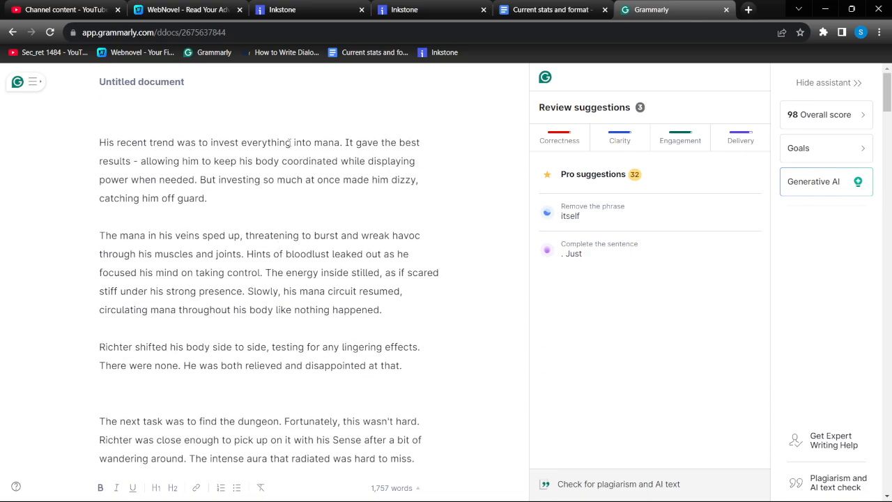
pyautogui.scroll(-8, 289, 118)
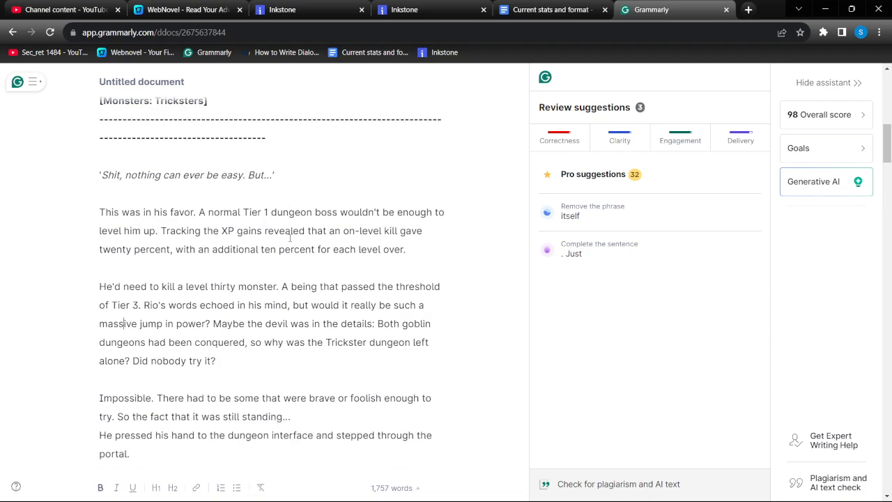
pyautogui.scroll(-8, 290, 237)
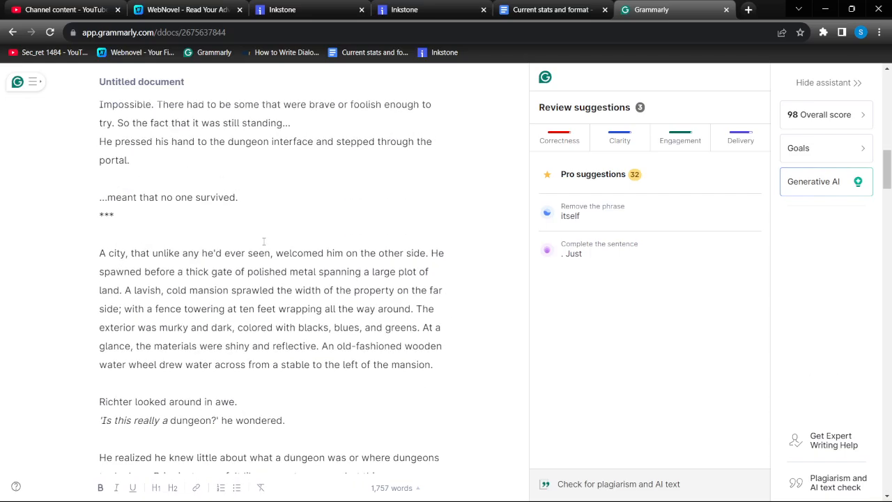
pyautogui.scroll(-18, 248, 253)
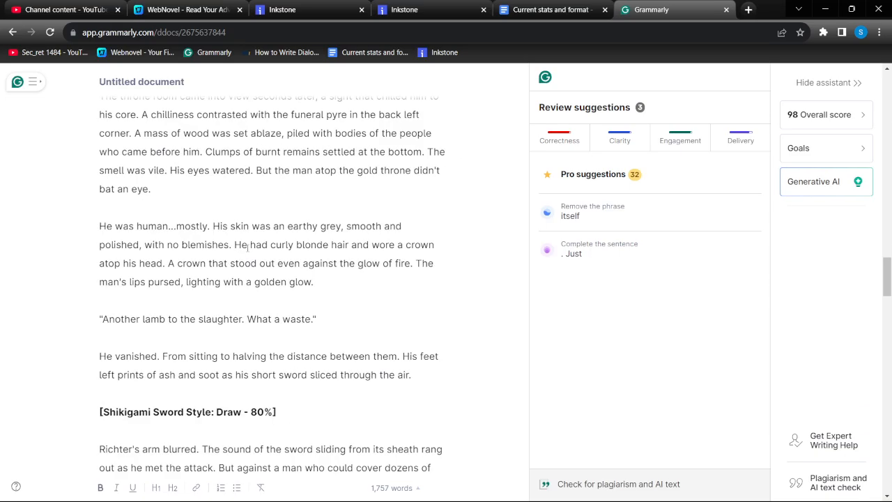
pyautogui.scroll(-15, 247, 248)
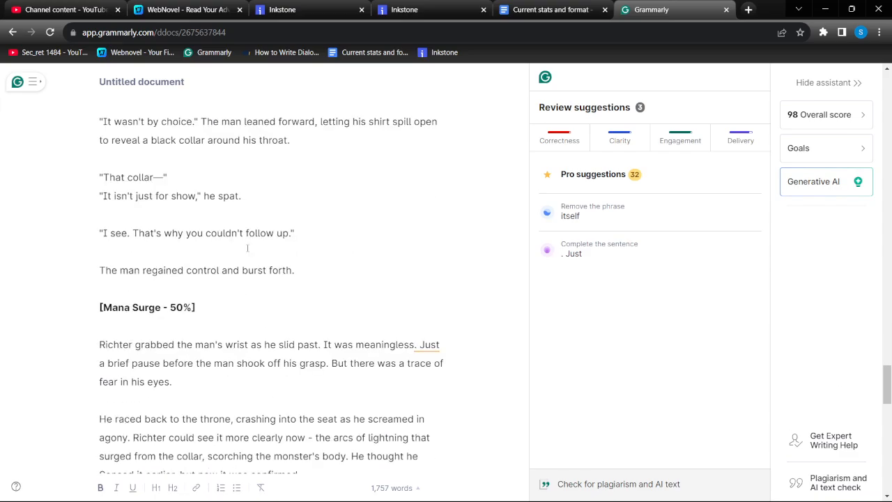
pyautogui.scroll(-7, 247, 248)
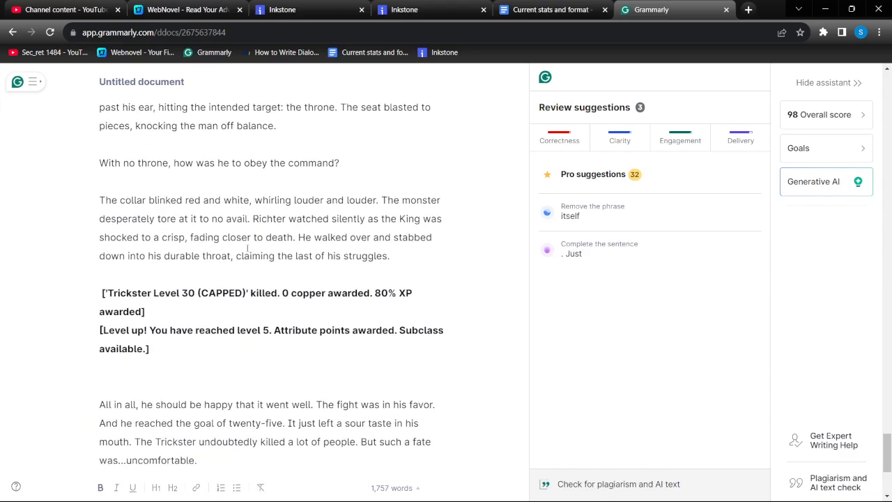
pyautogui.scroll(-3, 248, 248)
pyautogui.scroll(10, 247, 248)
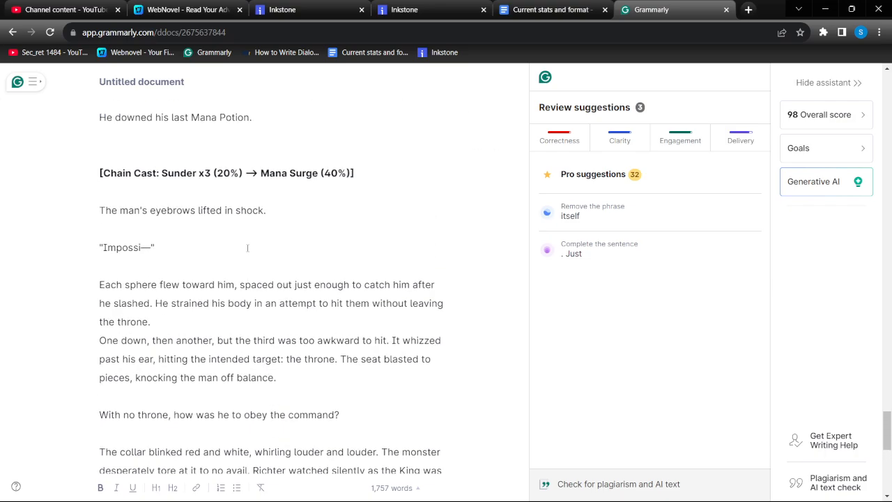
pyautogui.scroll(6, 248, 248)
# Show Grammarly's Pro suggestions and locate the underlined words in the paragraph starting "A city, that unlike any he'd ever seen"
pyautogui.click(592, 173)
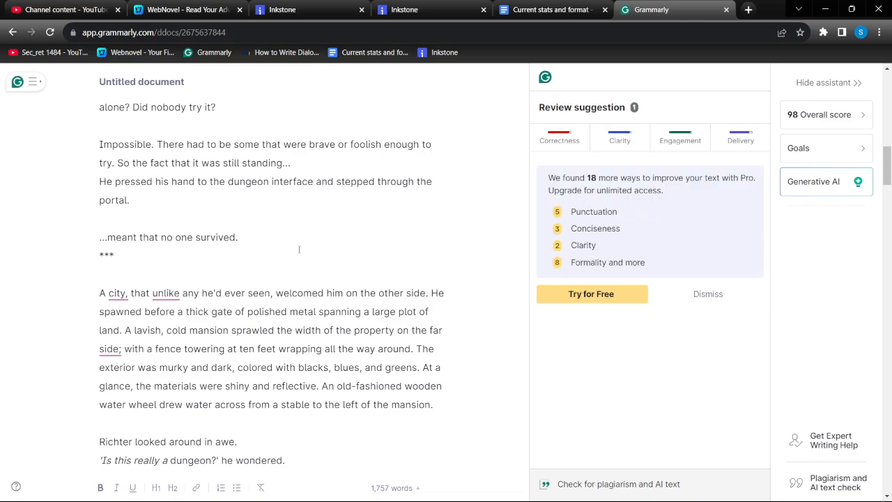
pyautogui.scroll(-4, 301, 249)
pyautogui.scroll(5, 305, 249)
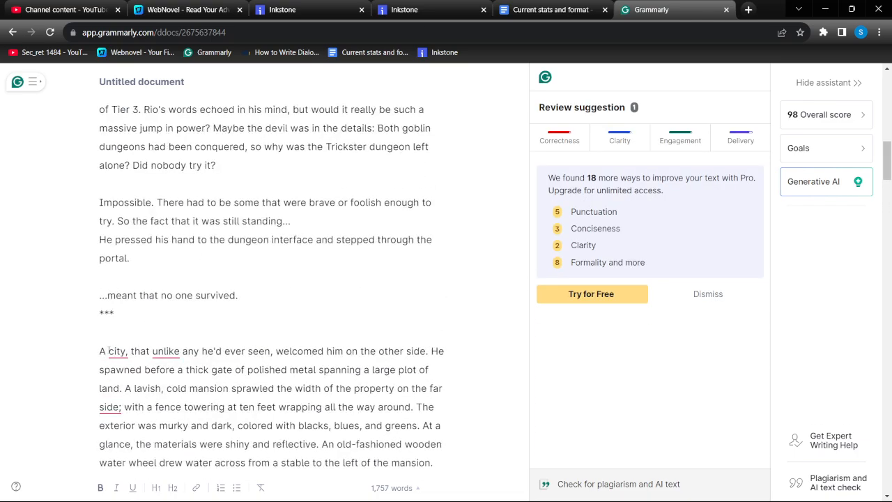
# Replace the commas around "that unlike any he'd ever seen" with spaced hyphens in the Grammarly document
pyautogui.moveTo(109, 350); pyautogui.dragTo(181, 350)
pyautogui.click(173, 351)
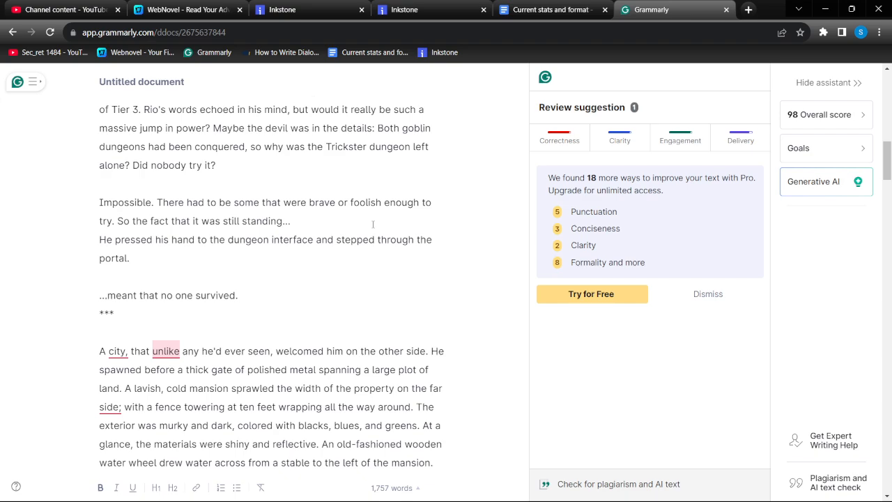
pyautogui.click(130, 352)
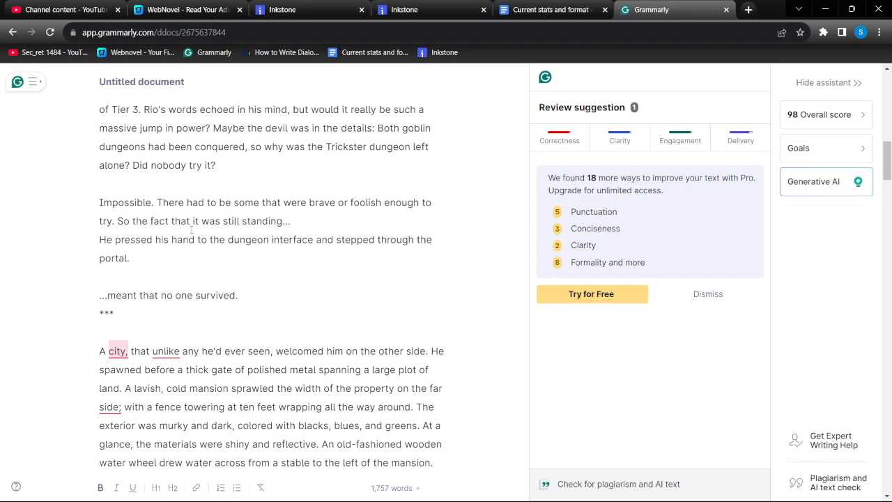
pyautogui.press('BackSpace')
pyautogui.write('-')
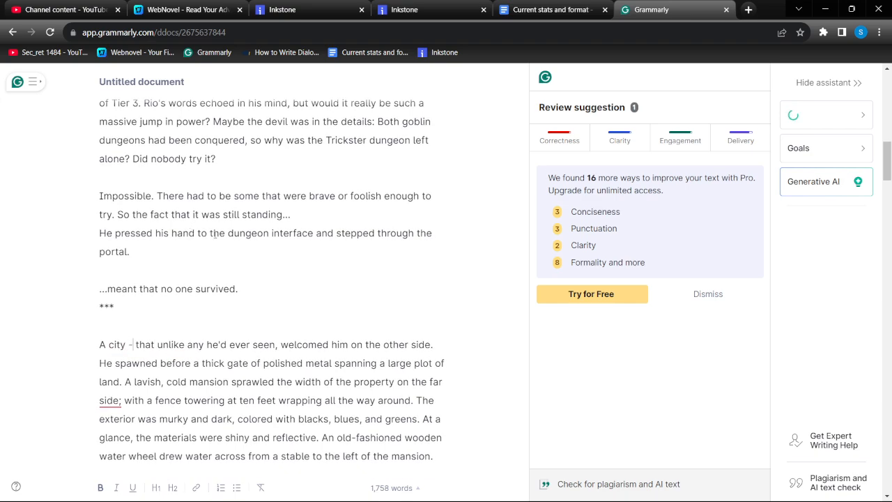
pyautogui.click(281, 344)
pyautogui.press('BackSpace')
pyautogui.press('BackSpace')
pyautogui.write('-')
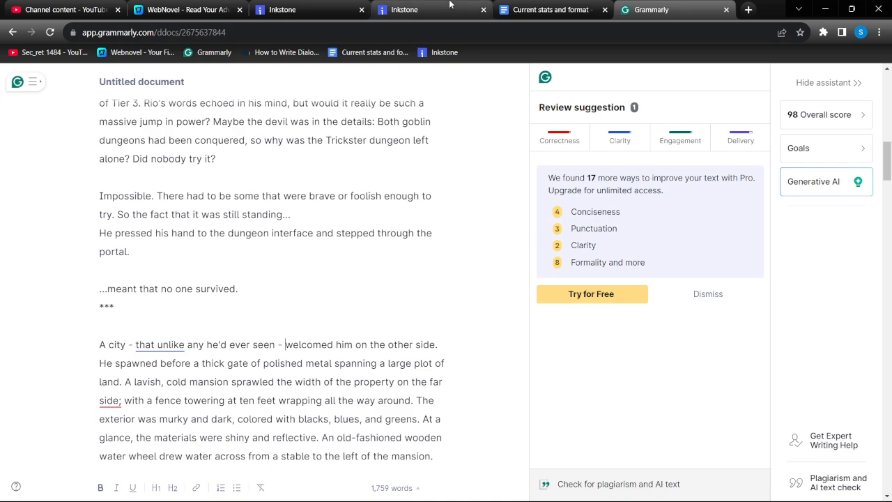
# In Inkstone, find "side", replace the semicolon after "the property on the far side" with a comma, and save the chapter
pyautogui.click(404, 9)
pyautogui.hotkey('ctrl', 'f')
pyautogui.write('side')
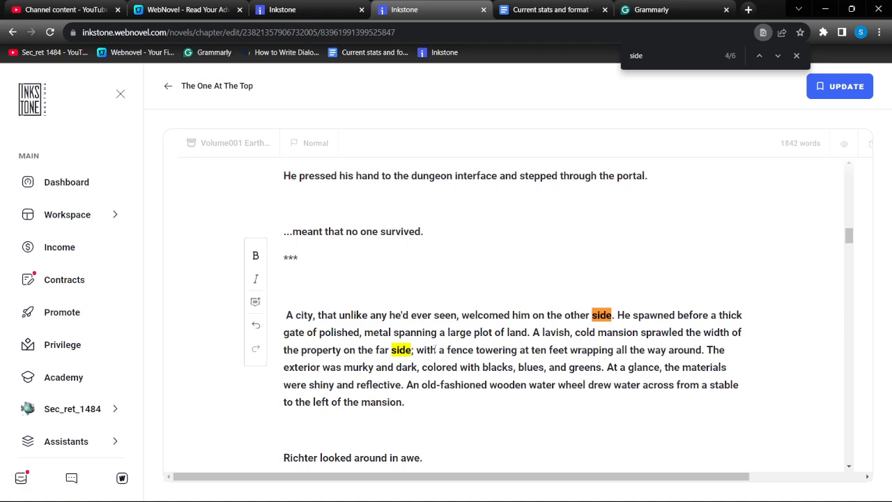
pyautogui.press('BackSpace')
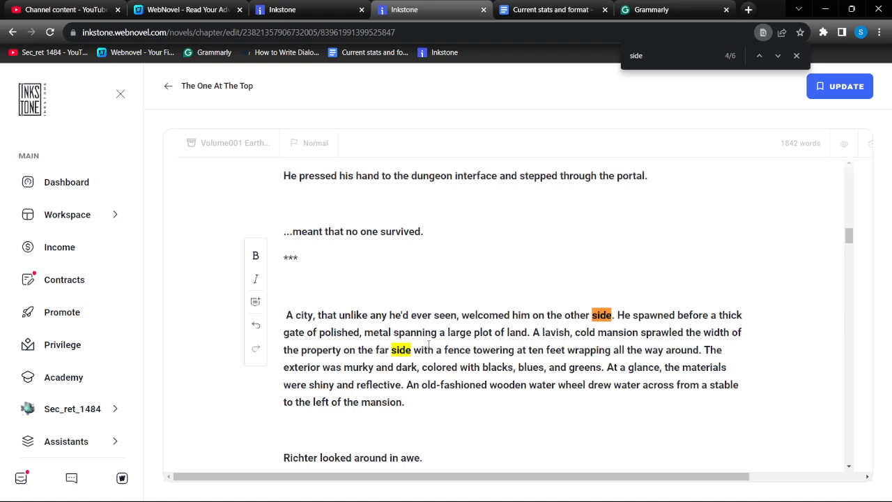
pyautogui.write(',')
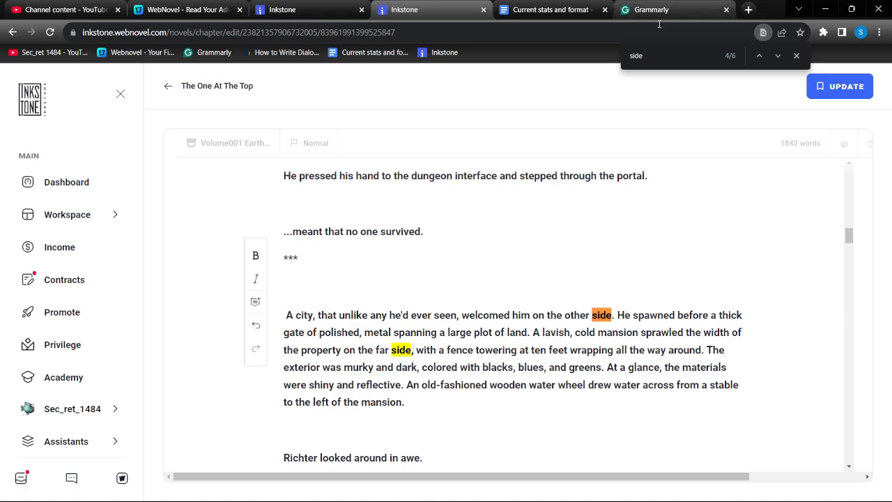
pyautogui.click(839, 87)
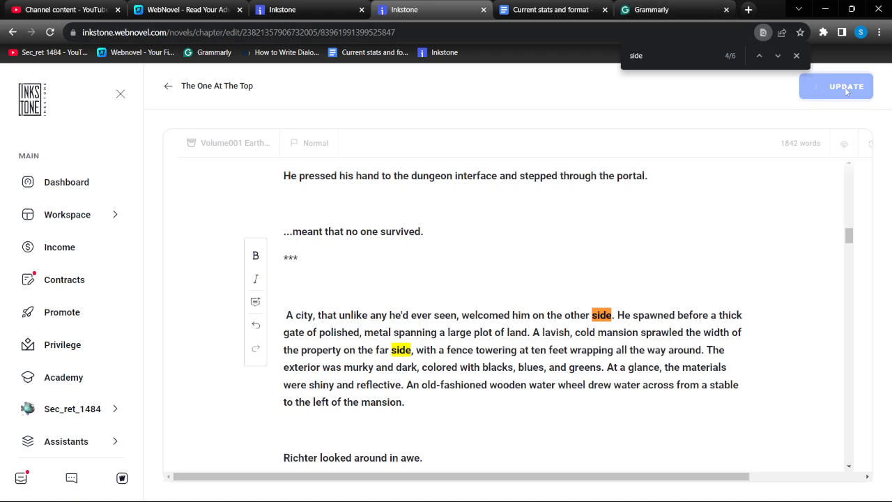
# Compare the "A city" paragraph in Grammarly and Inkstone, and check the Grammarly paragraphs below it for underlined words
pyautogui.click(652, 9)
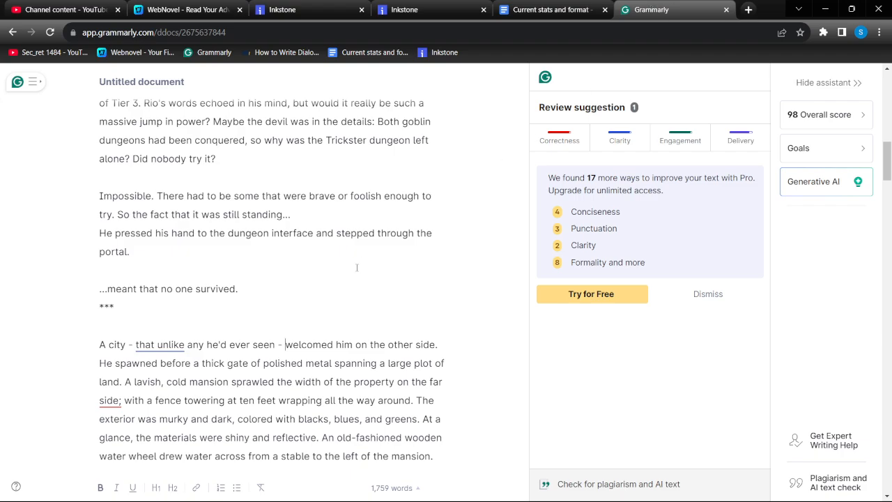
pyautogui.scroll(-5, 351, 247)
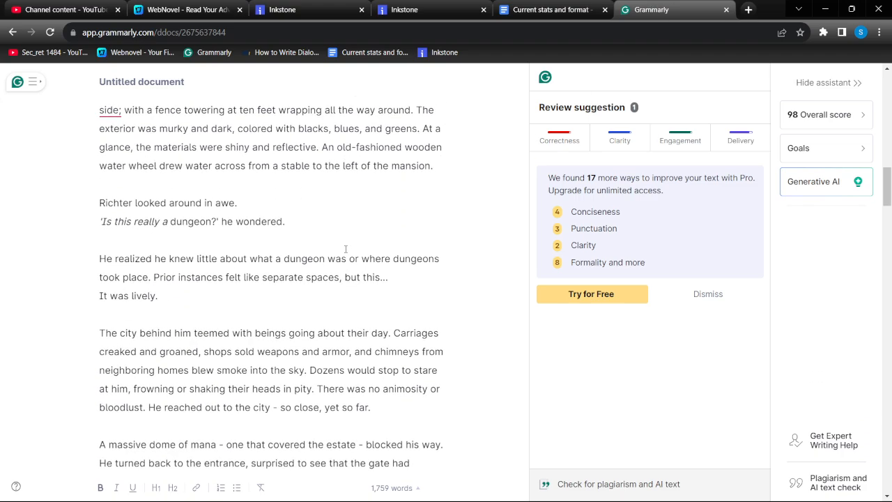
pyautogui.scroll(2, 344, 249)
pyautogui.scroll(1, 304, 237)
pyautogui.click(404, 9)
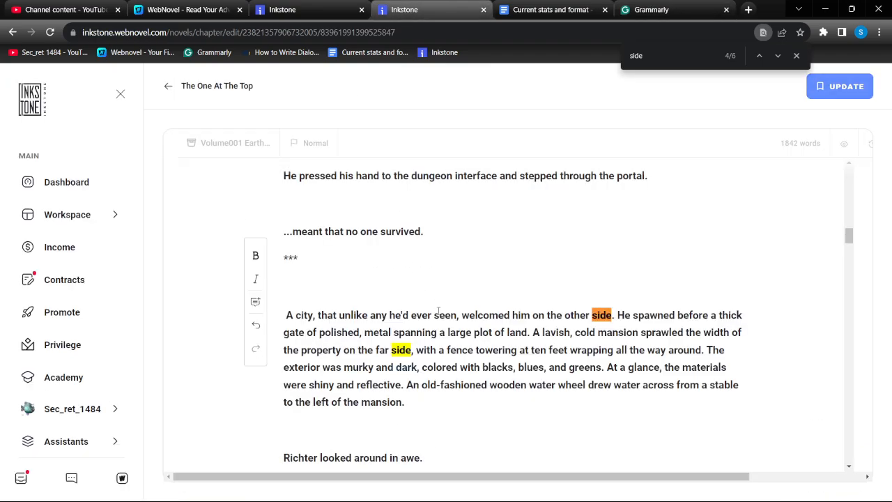
pyautogui.click(651, 9)
pyautogui.scroll(-6, 218, 304)
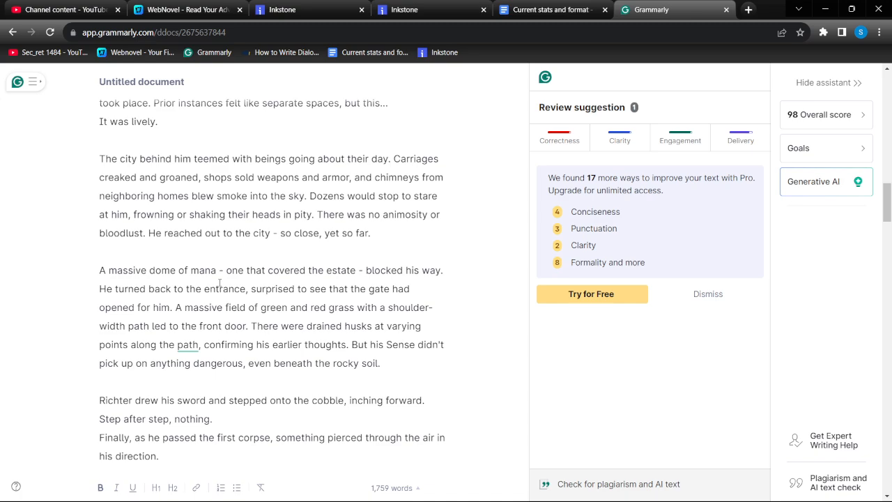
# Try "way" in place of "path" in "points along the path" in the Grammarly document, and restore "path"
pyautogui.doubleClick(180, 341)
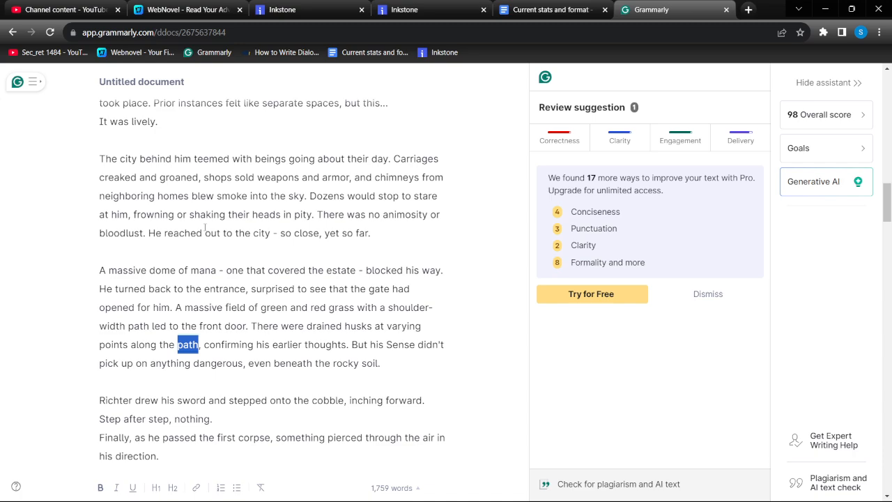
pyautogui.write('way')
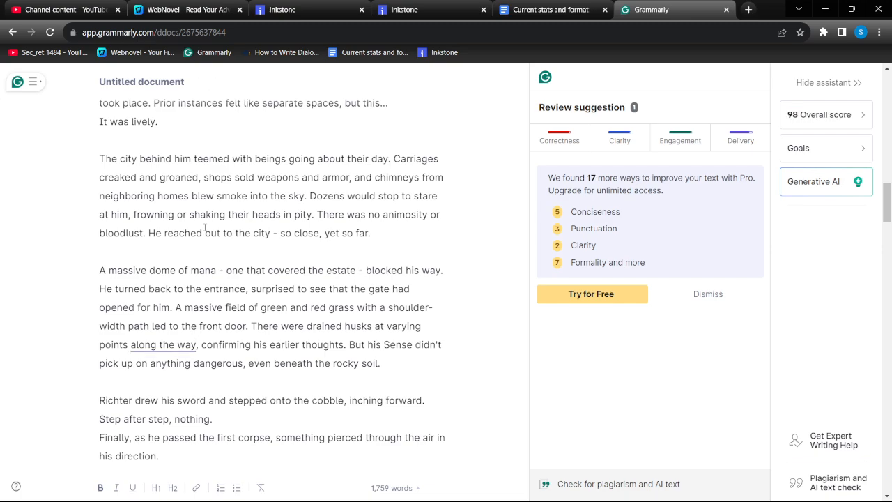
pyautogui.press('BackSpace')
pyautogui.press('BackSpace')
pyautogui.press('BackSpace')
pyautogui.write('path')
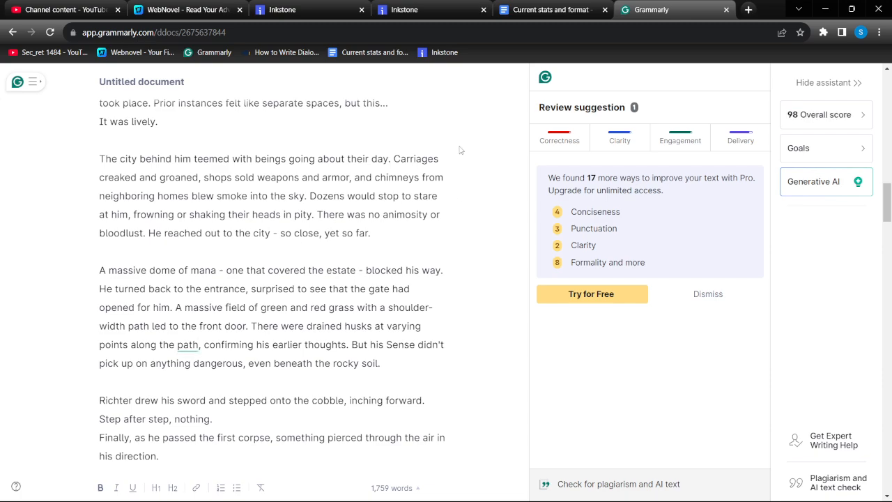
pyautogui.moveTo(271, 491)
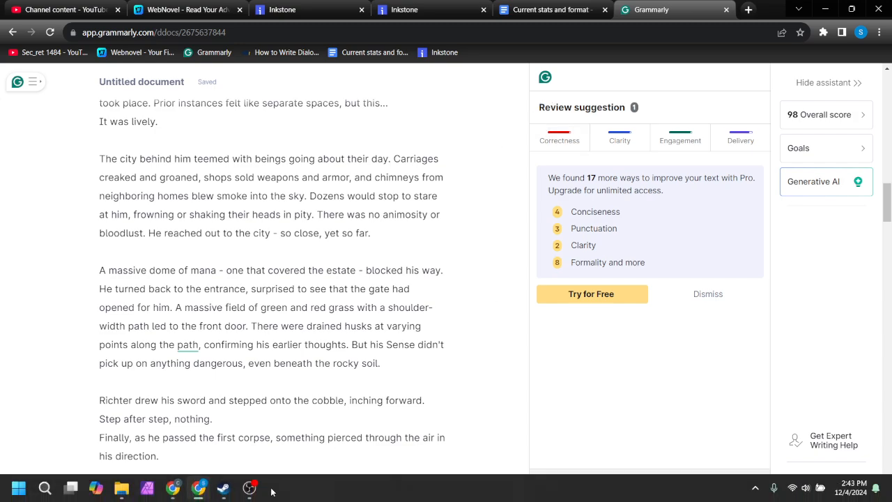